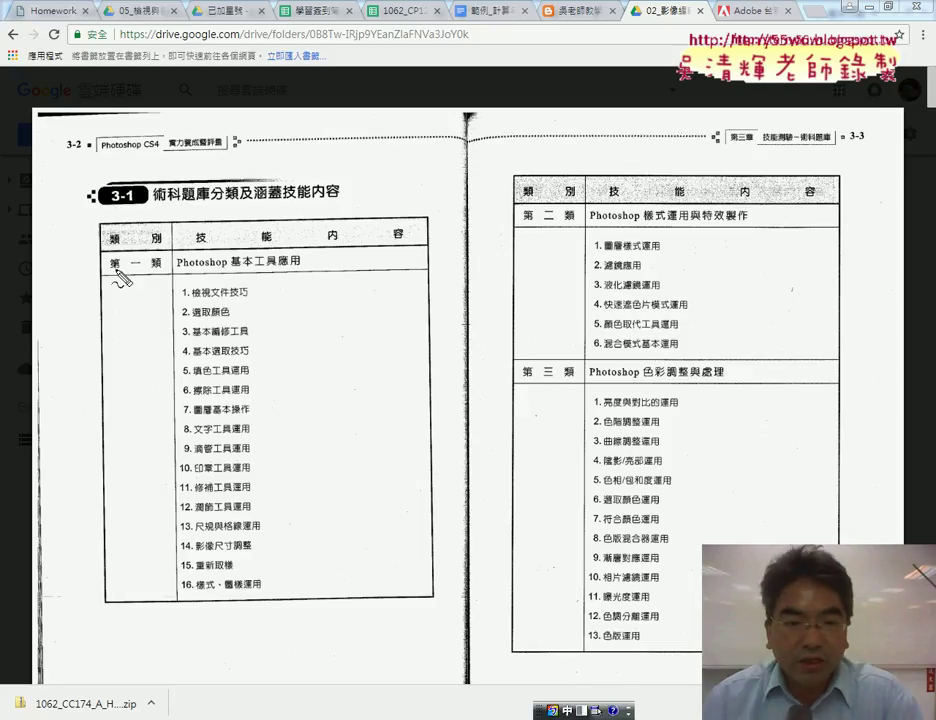
Underline the 第一類 and 第二類 category headings with the screen pen, then clear the marks
drag(114, 268, 300, 268)
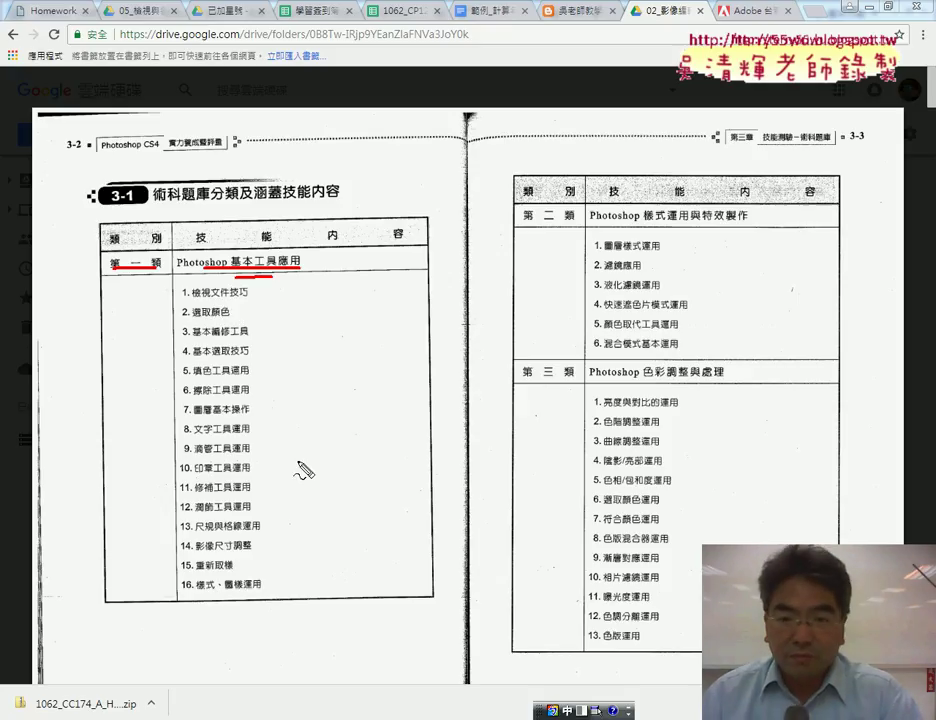
drag(523, 226, 574, 226)
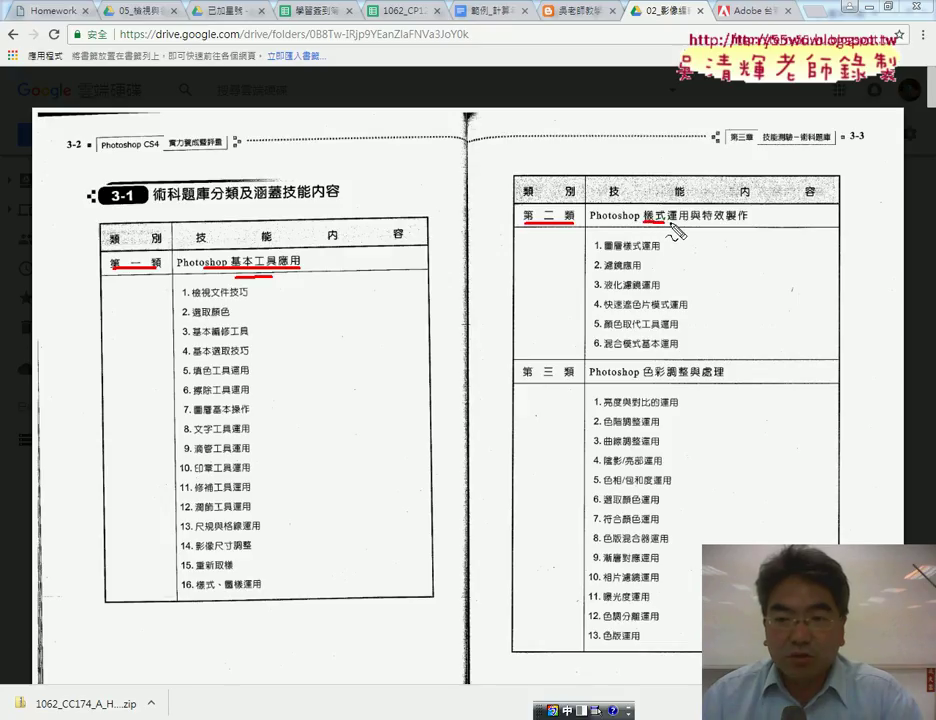
drag(668, 227, 750, 228)
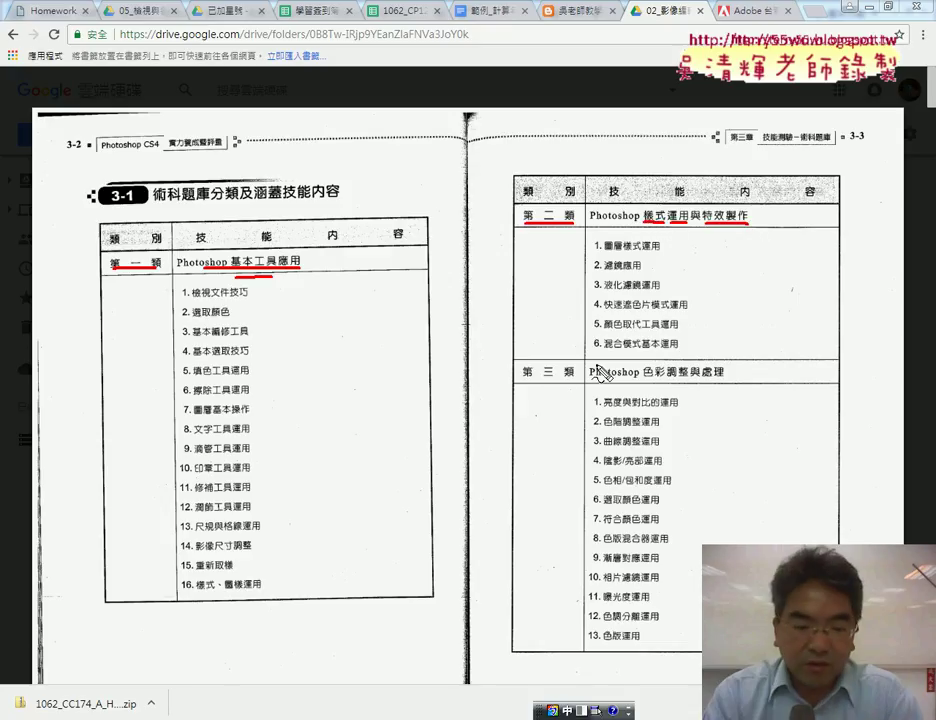
key(Escape)
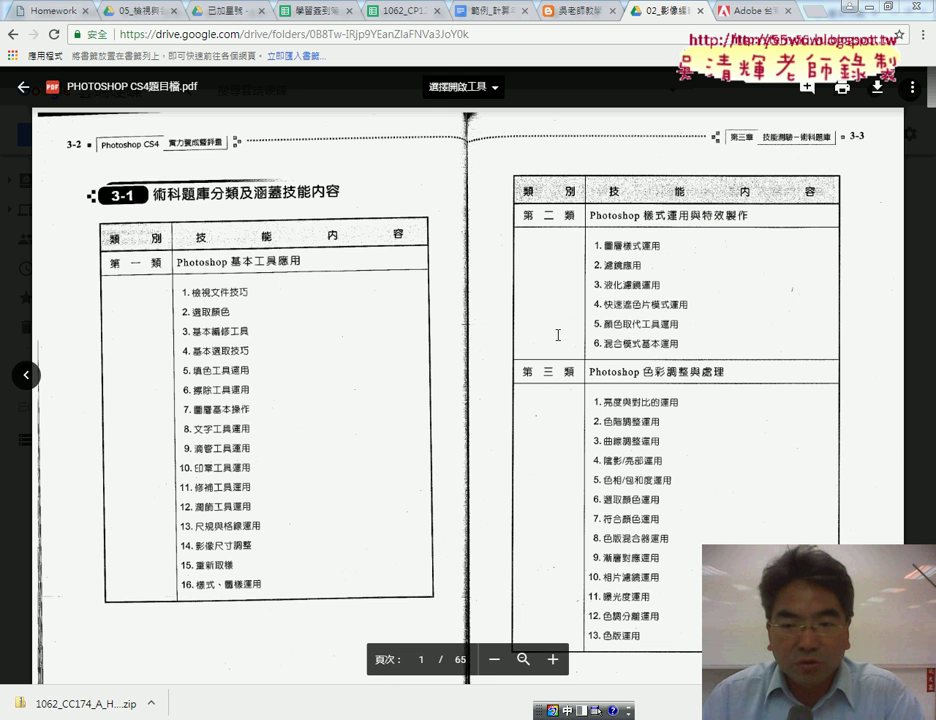
Scroll down the exam PDF and back up to the category table
scroll(569, 352, down, 2)
scroll(570, 353, down, 1)
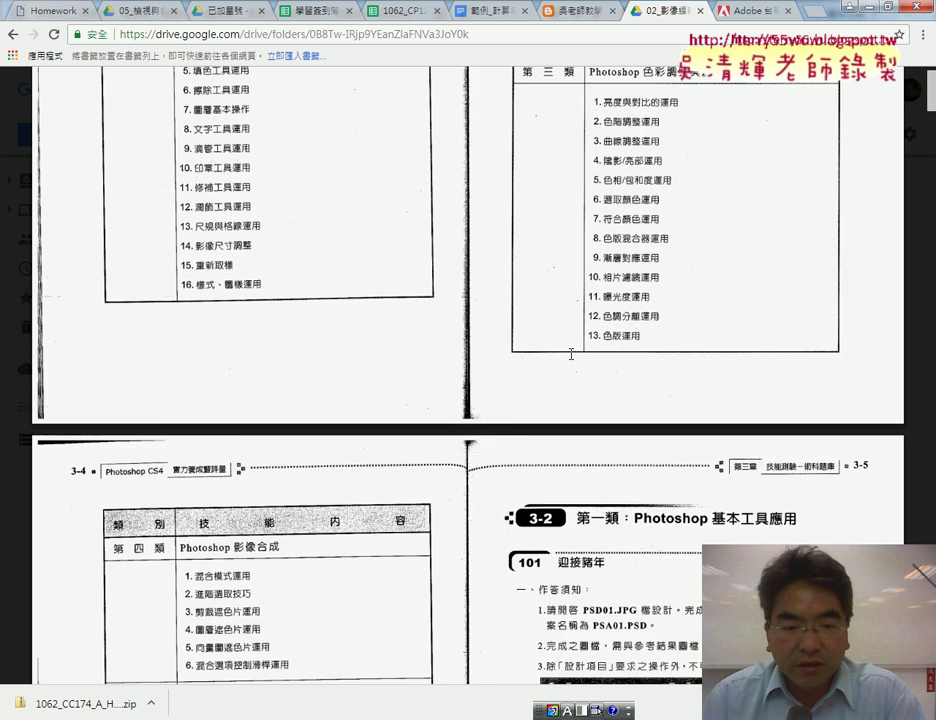
scroll(571, 354, down, 2)
scroll(571, 354, down, 2)
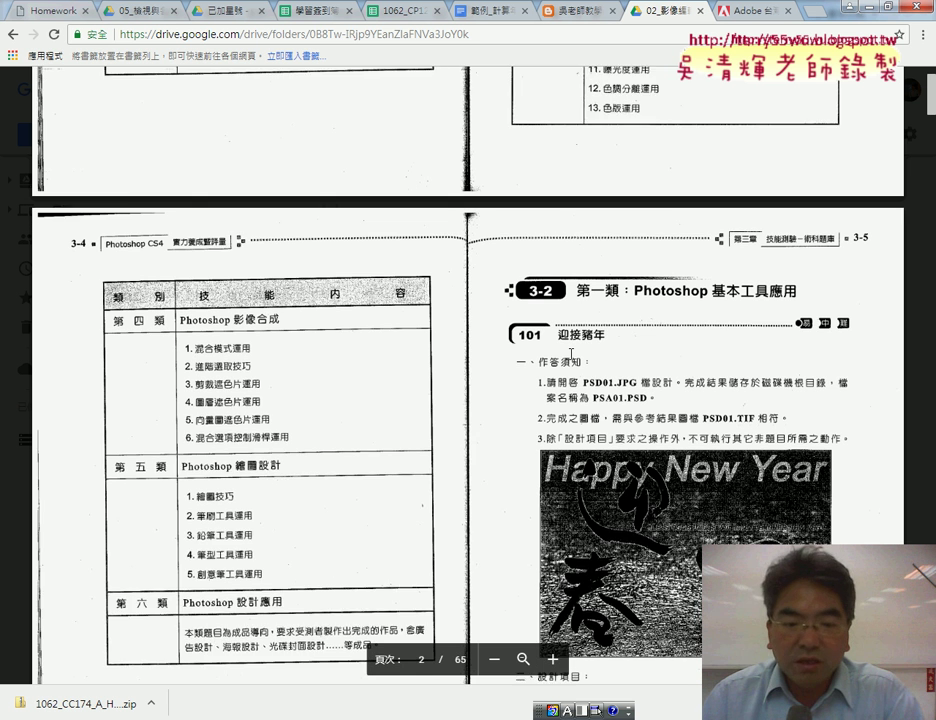
scroll(570, 350, down, 1)
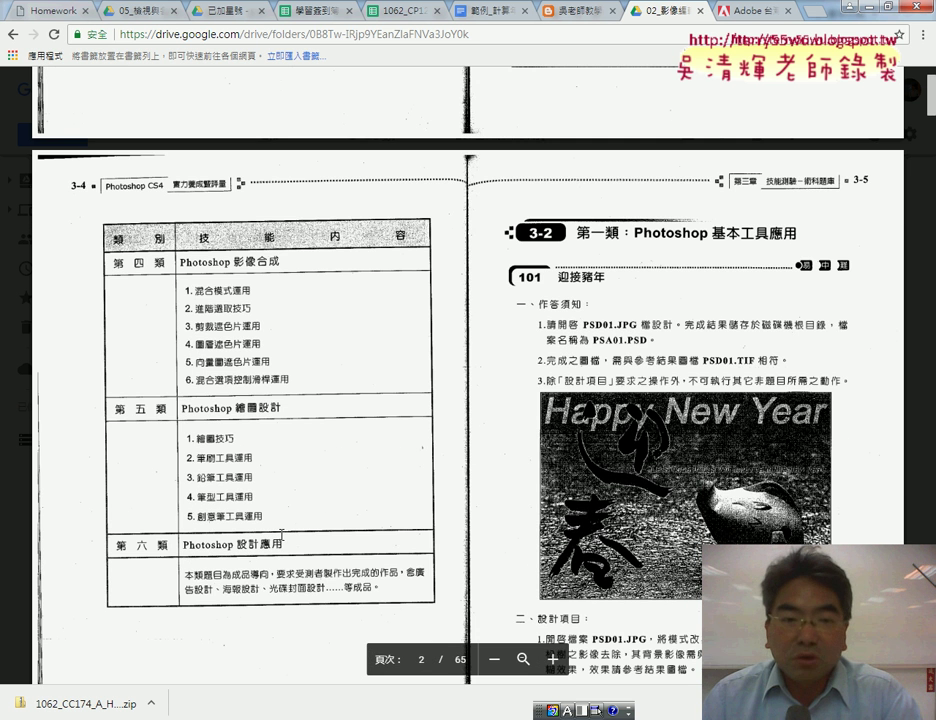
scroll(281, 535, up, 5)
scroll(282, 533, up, 3)
scroll(283, 533, up, 1)
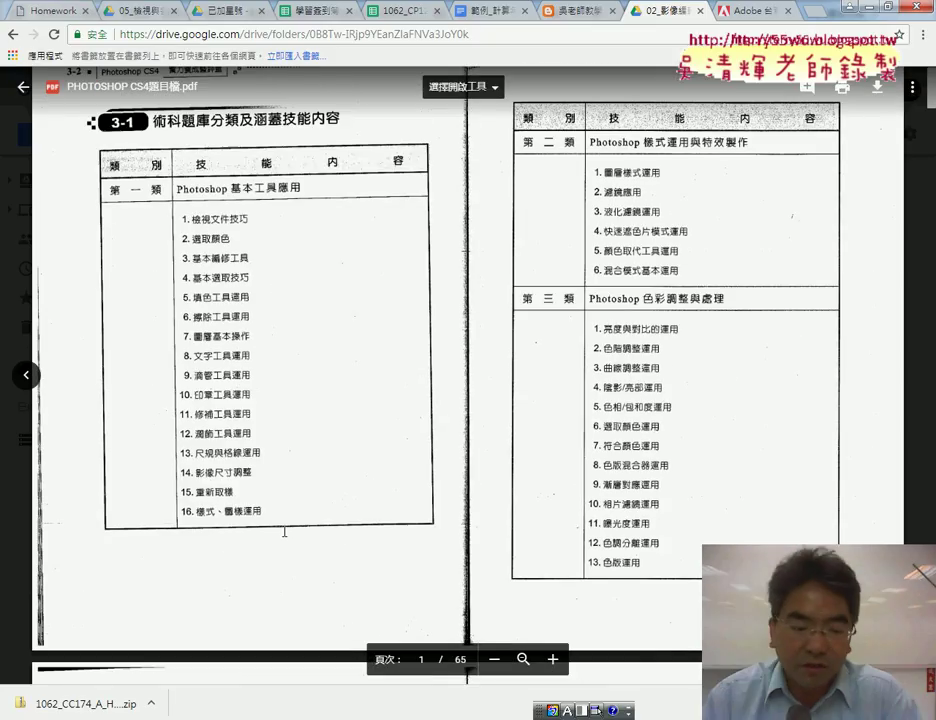
Re-mark the first and second category headings and the third category's boundary, then erase the ink
key(shift)
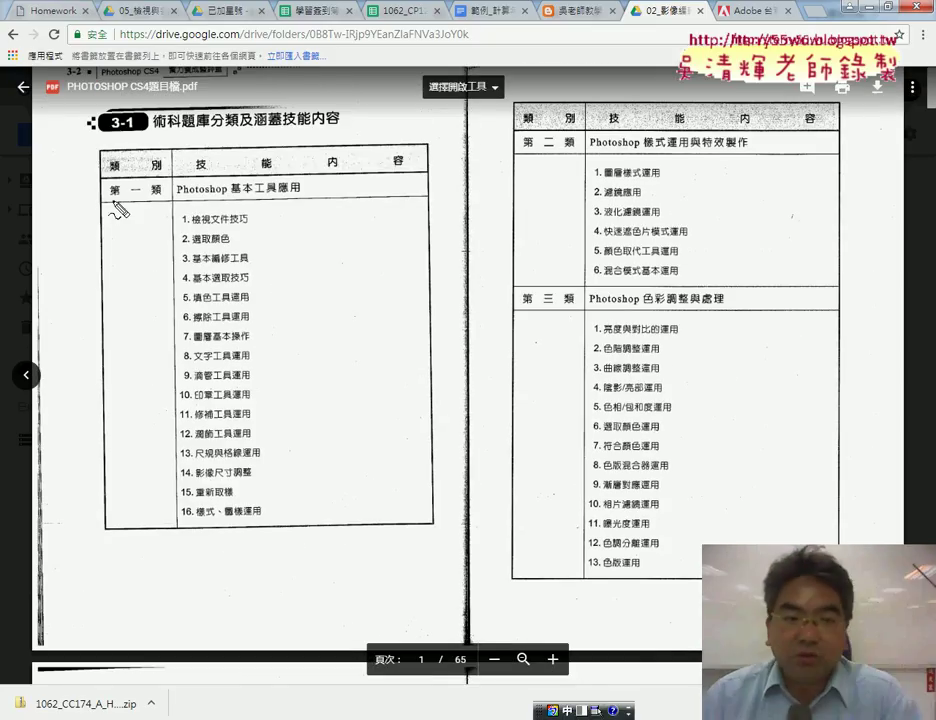
drag(112, 198, 290, 197)
drag(517, 150, 668, 152)
mouse_move(510, 285)
mouse_down()
mouse_move(731, 285)
mouse_move(731, 336)
mouse_up()
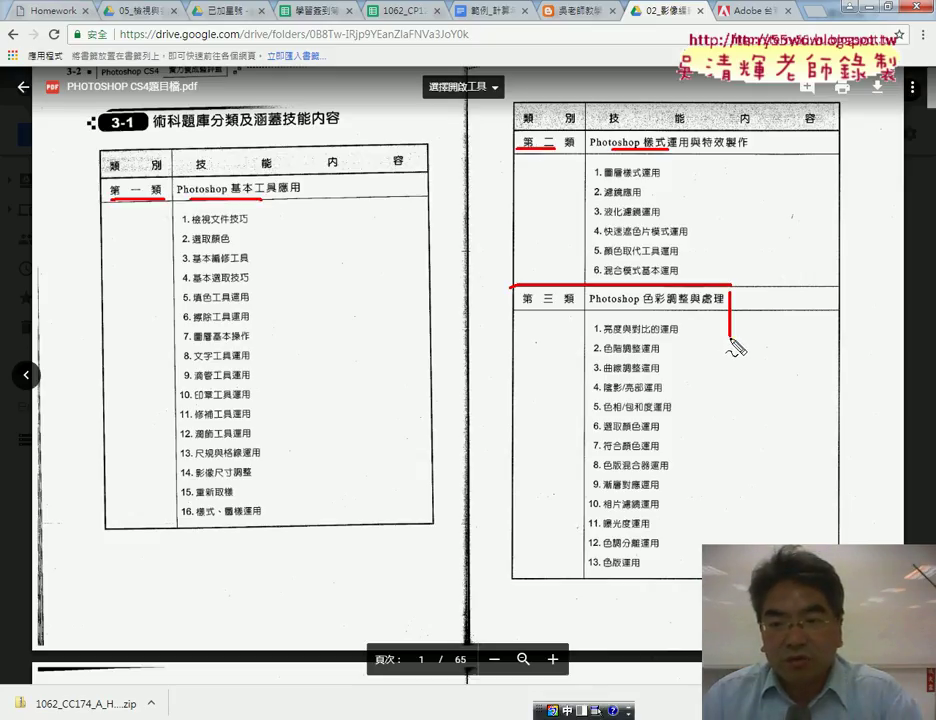
key(Escape)
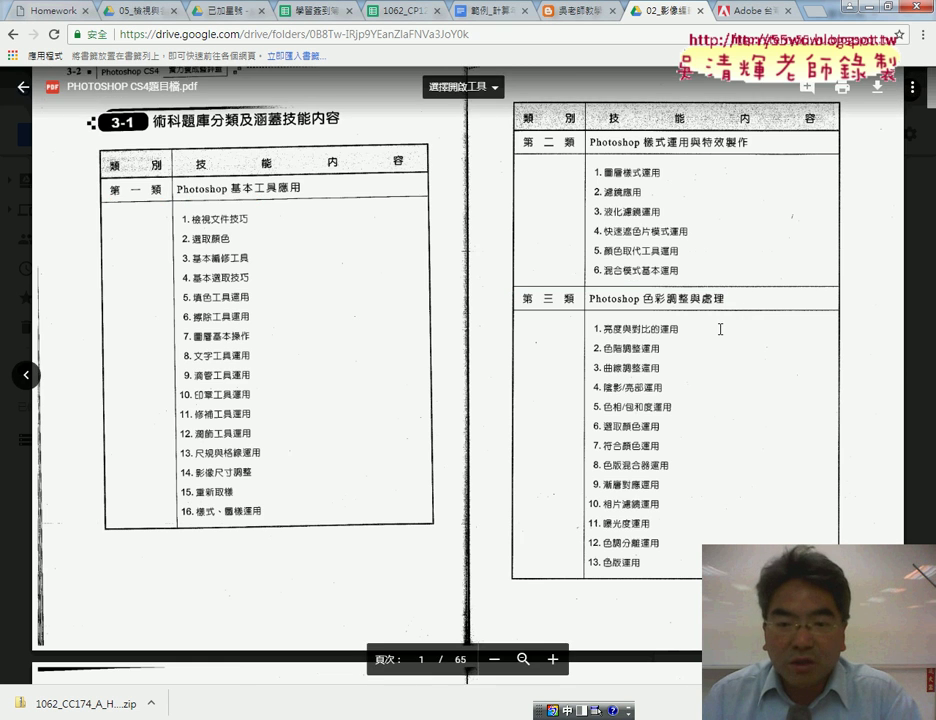
Scroll down through exercises 102–106 in the PDF
scroll(720, 329, down, 3)
scroll(724, 330, down, 2)
scroll(726, 332, down, 3)
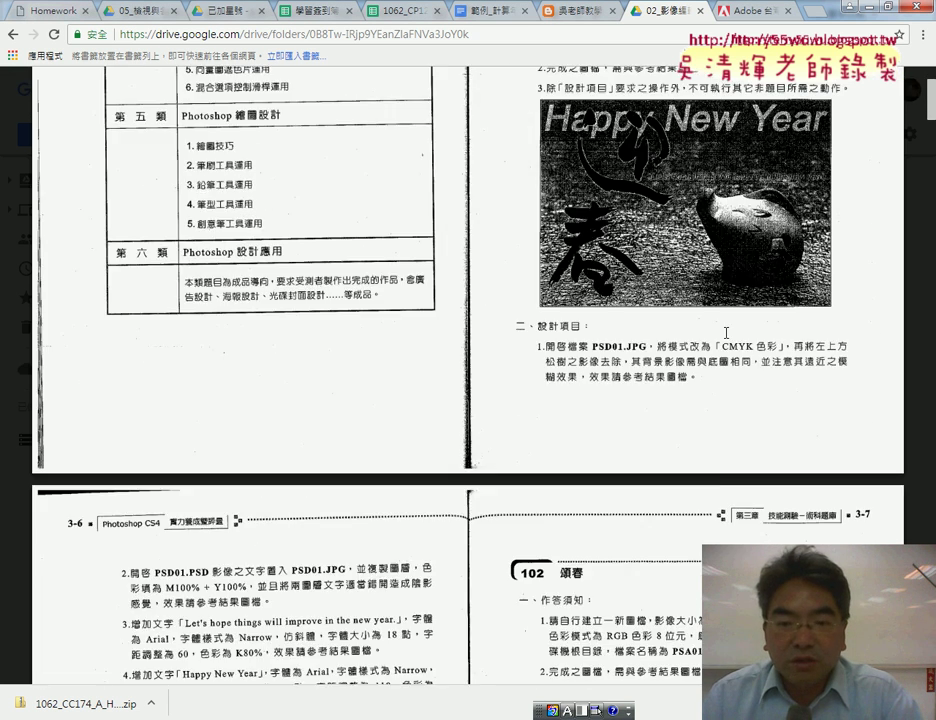
scroll(726, 335, down, 3)
scroll(726, 335, down, 1)
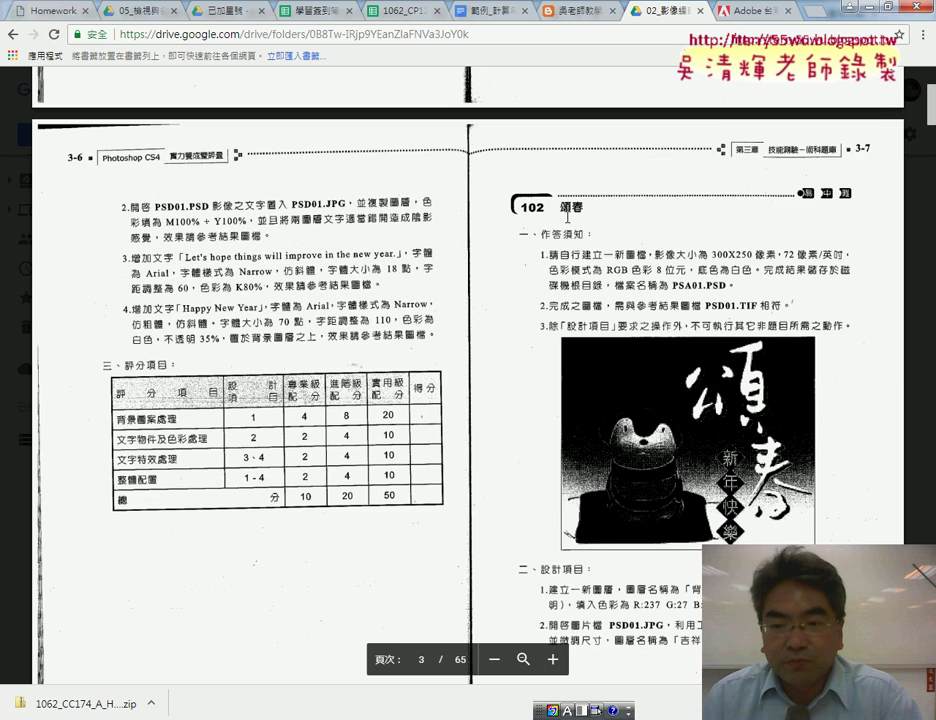
scroll(567, 217, down, 1)
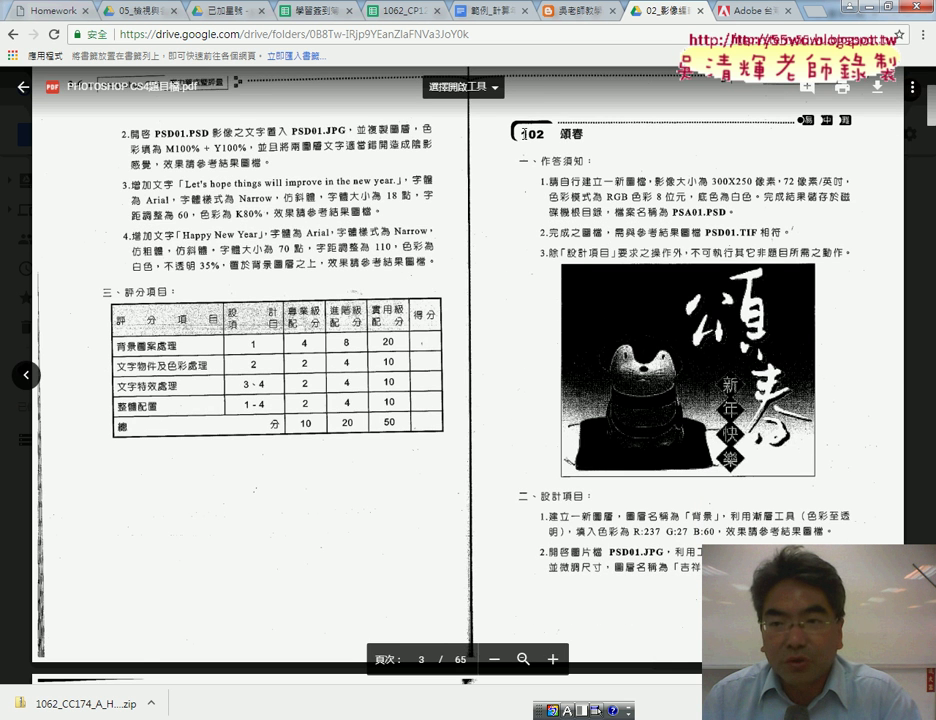
scroll(510, 270, down, 1)
scroll(510, 270, down, 4)
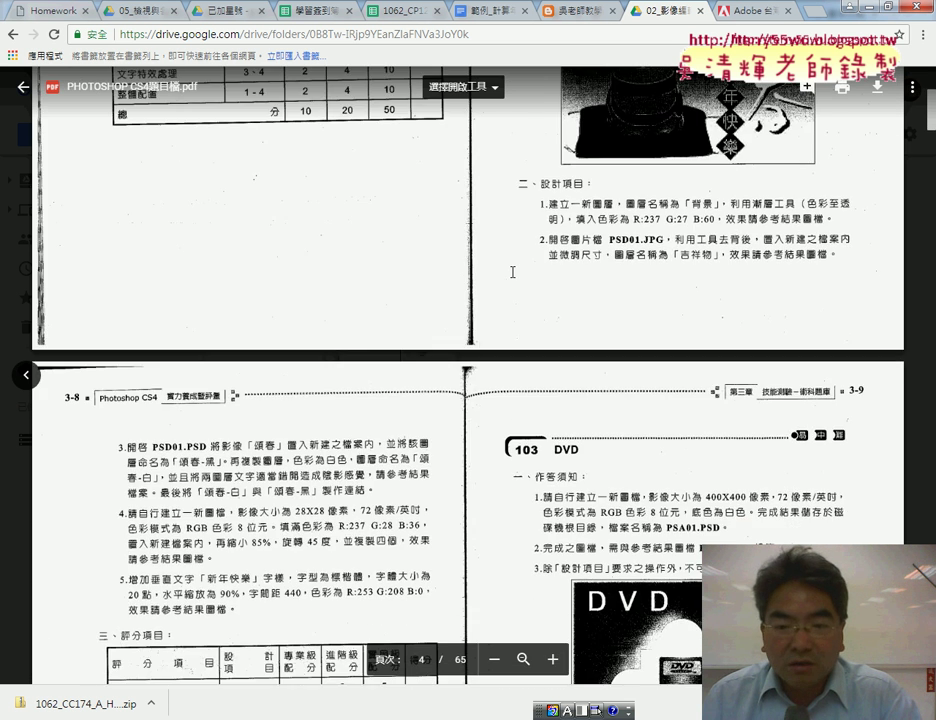
scroll(510, 270, down, 4)
scroll(523, 256, down, 5)
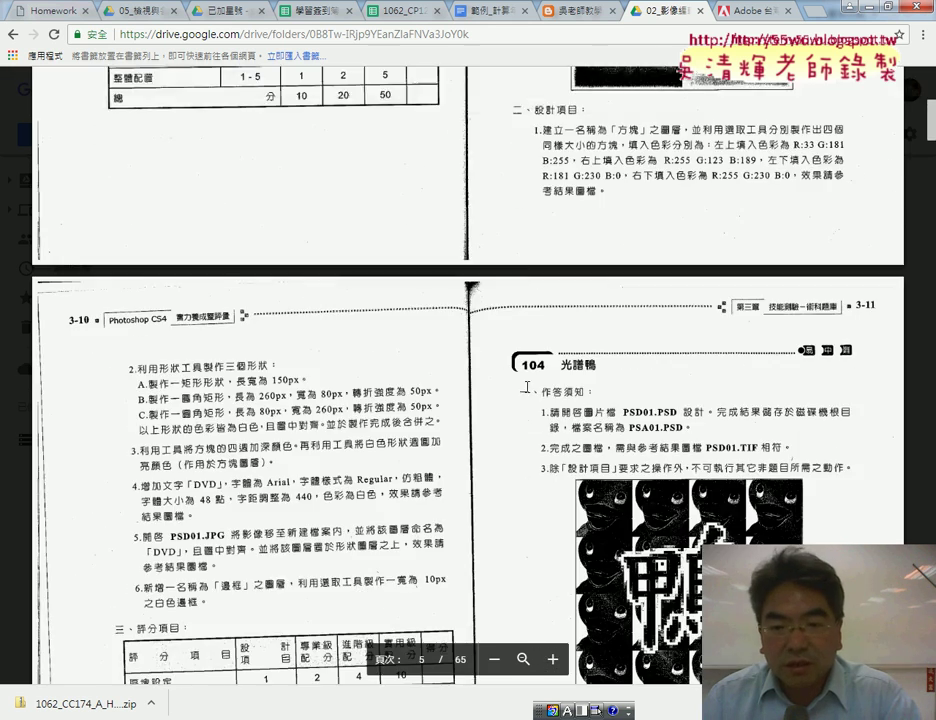
scroll(525, 320, down, 3)
scroll(527, 379, down, 5)
scroll(527, 379, down, 3)
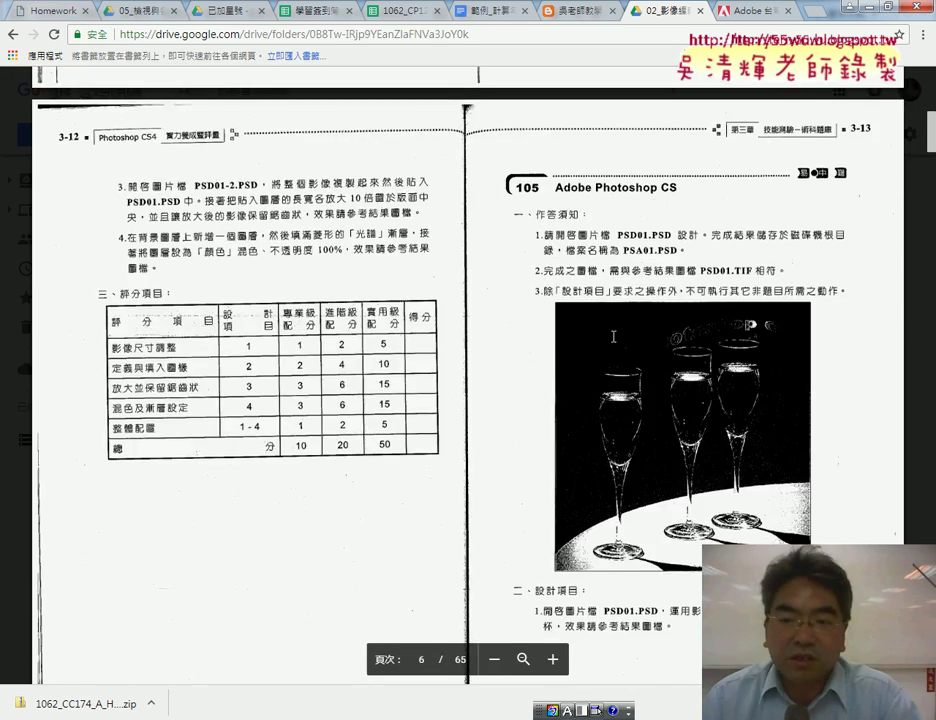
scroll(614, 335, down, 8)
scroll(614, 335, down, 3)
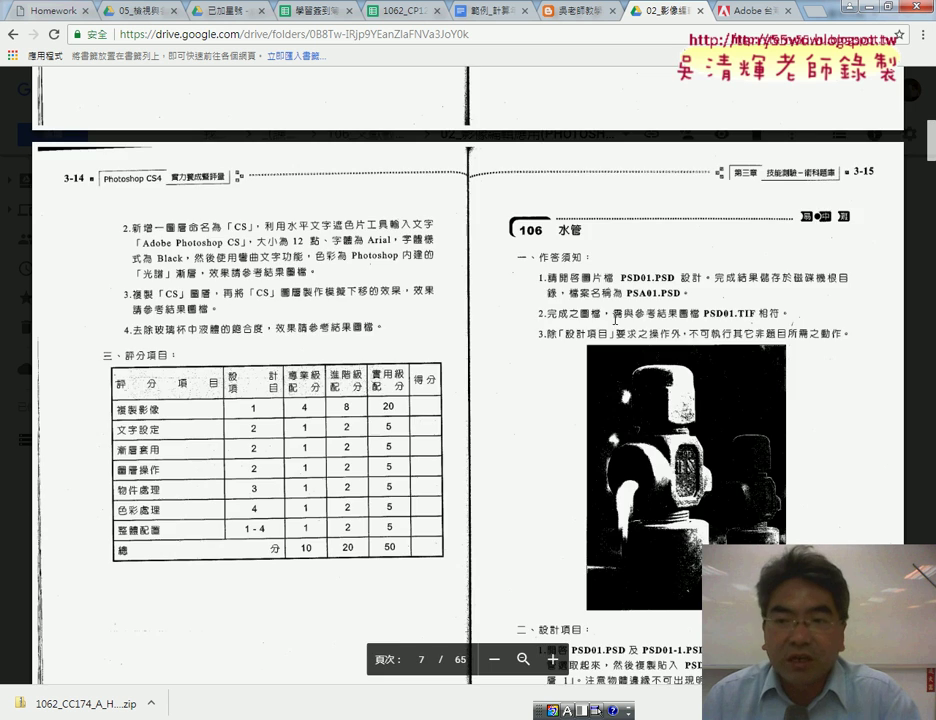
Scroll back up slightly and close the PDF preview
scroll(614, 335, up, 10)
scroll(554, 270, up, 1)
scroll(554, 270, up, 2)
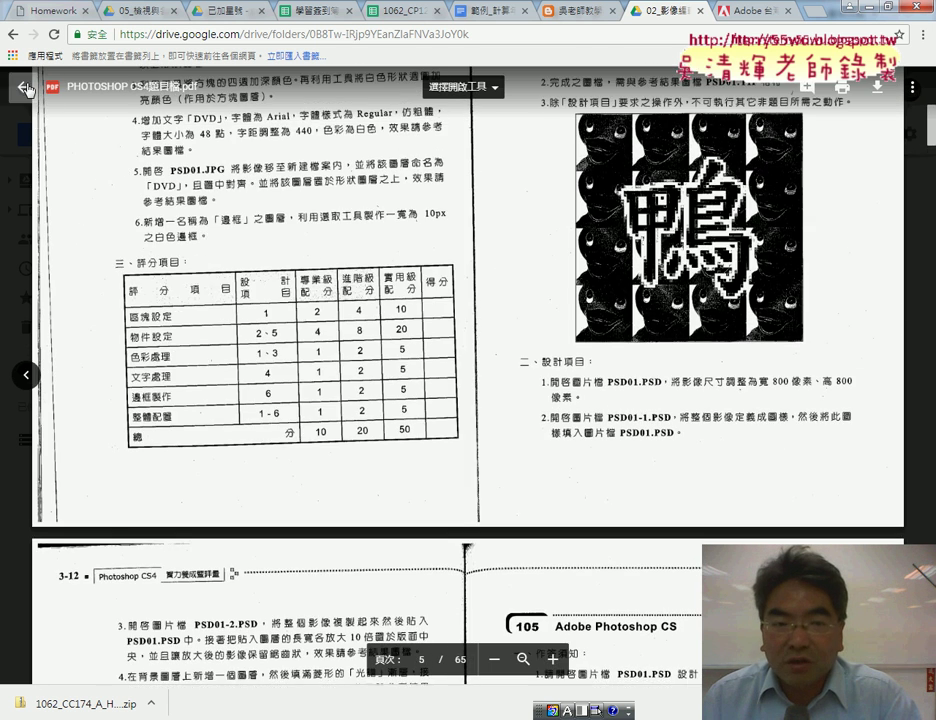
key(Escape)
double_click(391, 339)
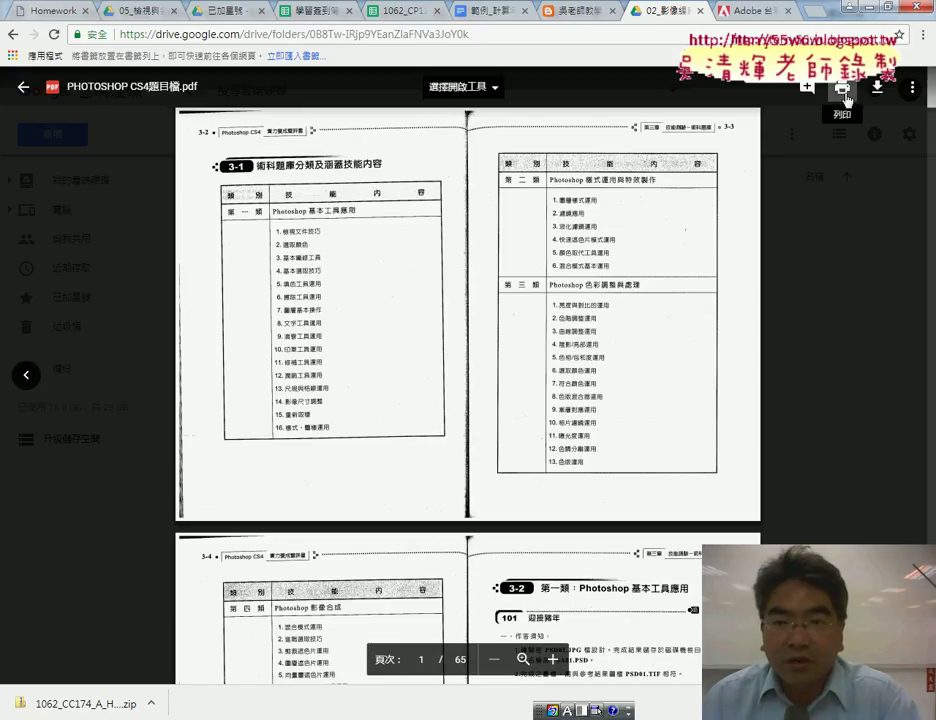
click(22, 87)
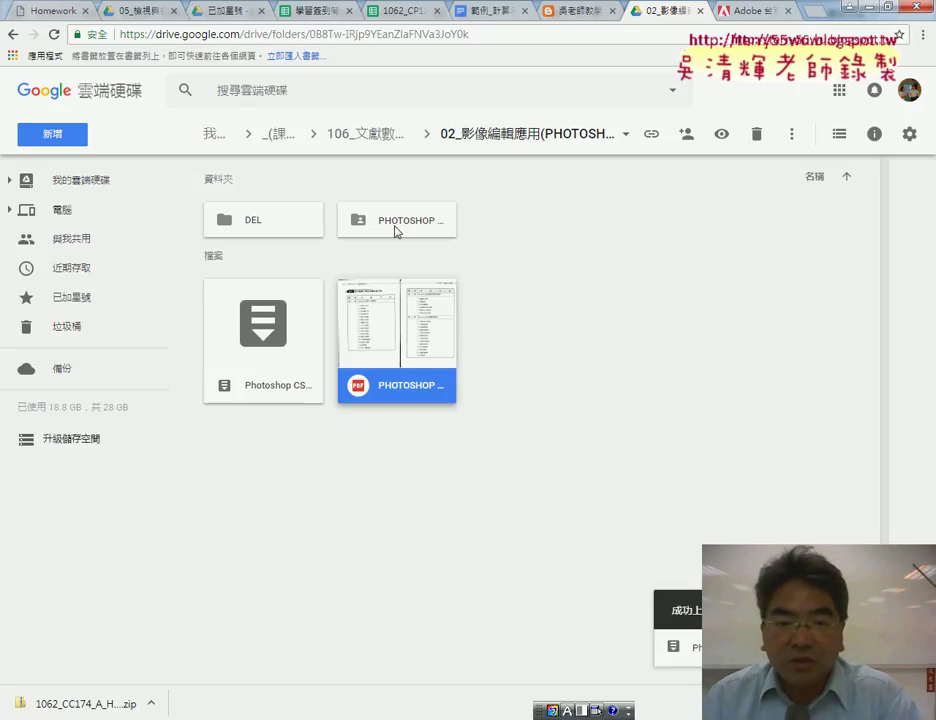
click(280, 338)
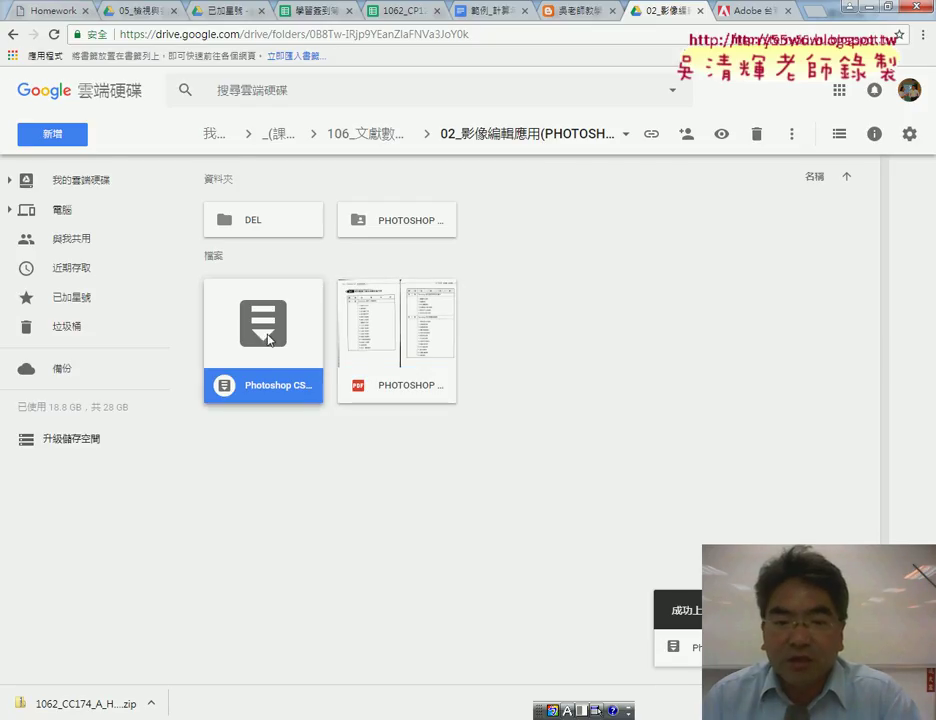
right_click(269, 339)
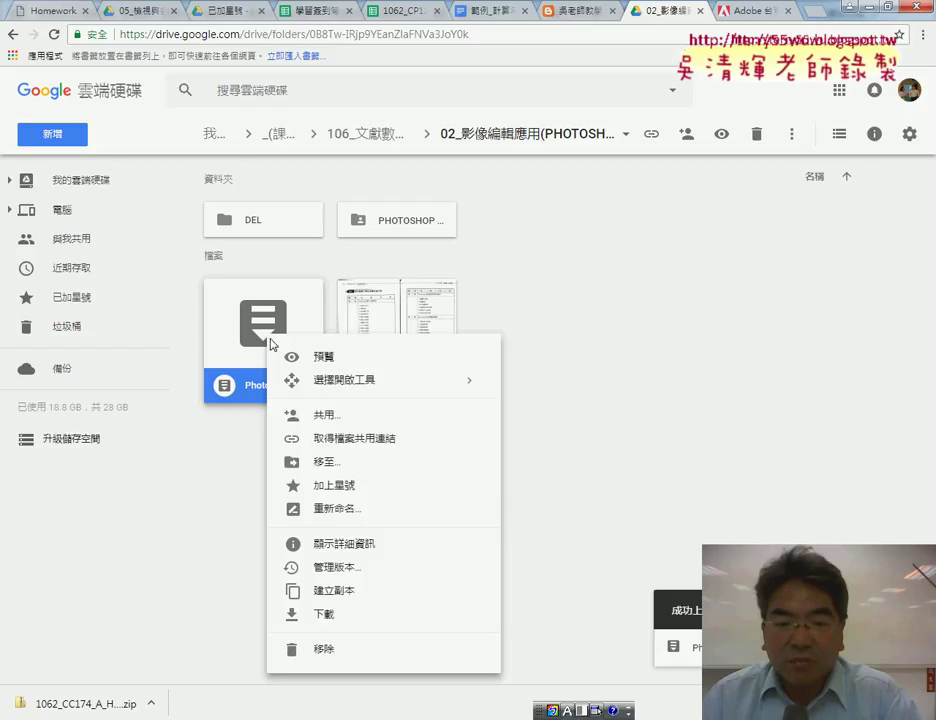
click(300, 356)
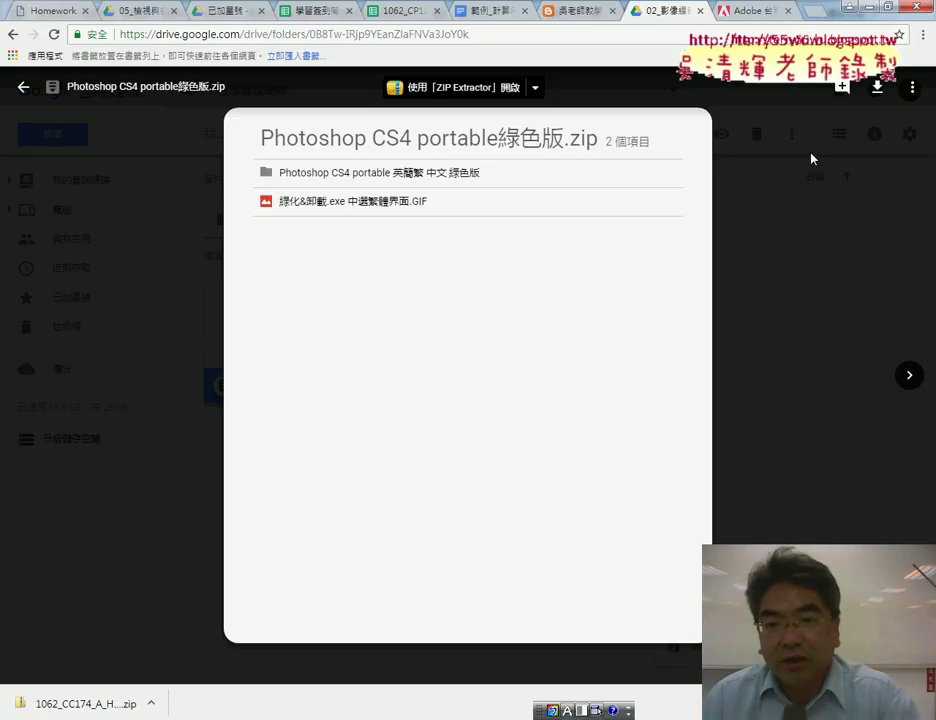
click(22, 87)
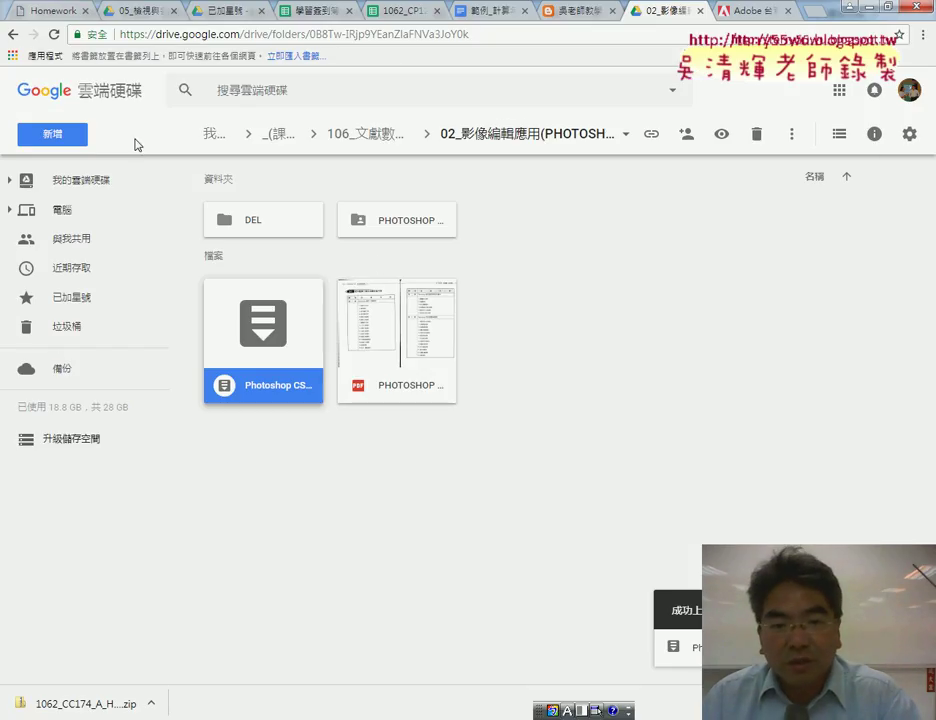
Open the PHOTOSHOP practice folder and then folder 102, and preview the reference image PSD01.TIF
double_click(411, 222)
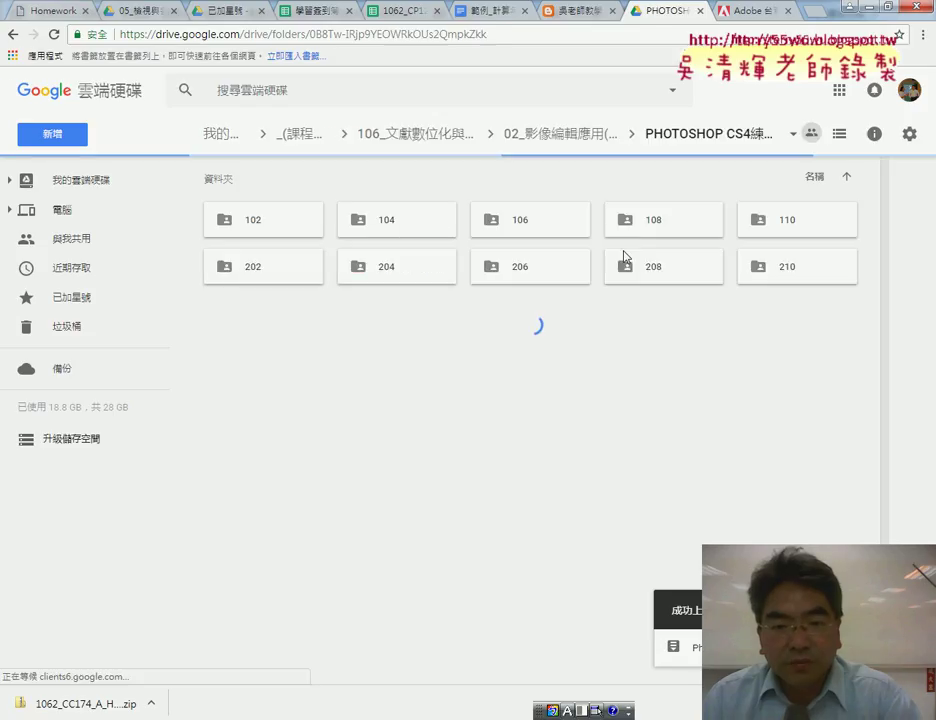
click(268, 225)
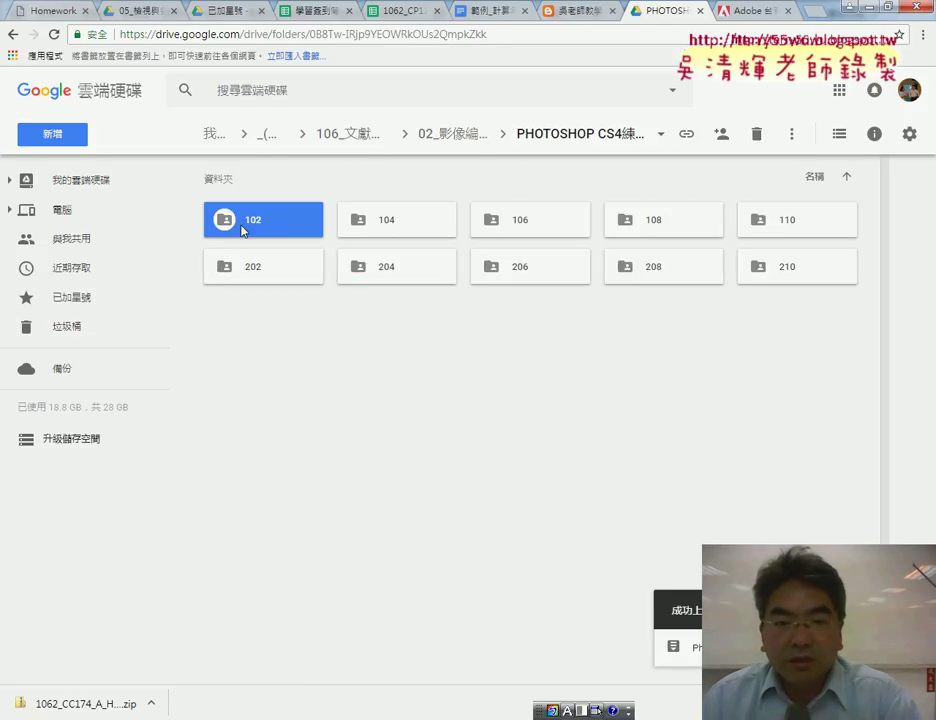
double_click(240, 225)
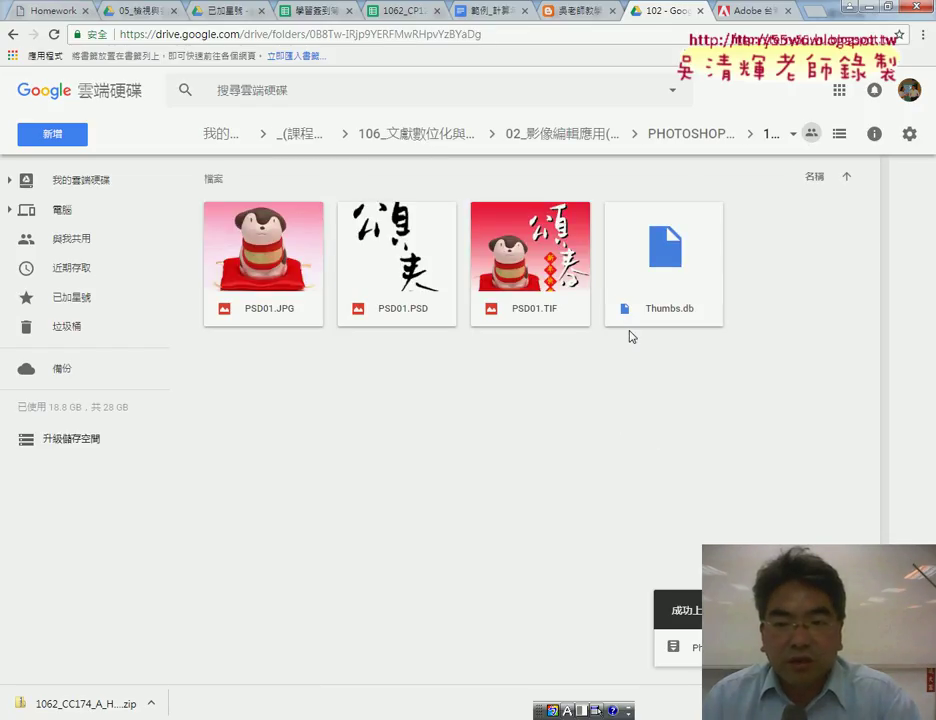
double_click(543, 270)
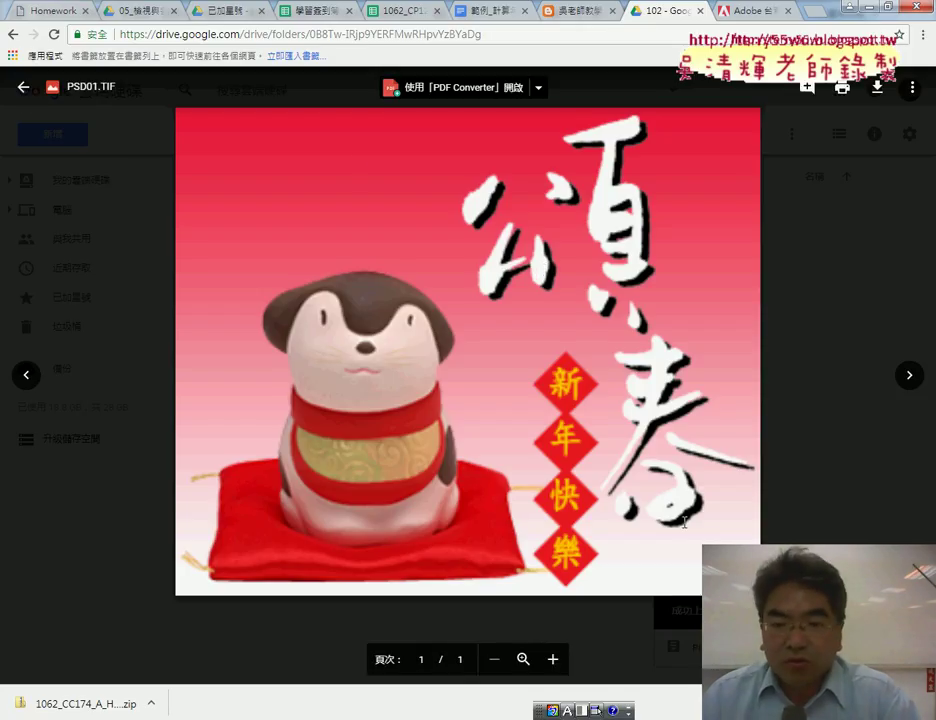
click(24, 89)
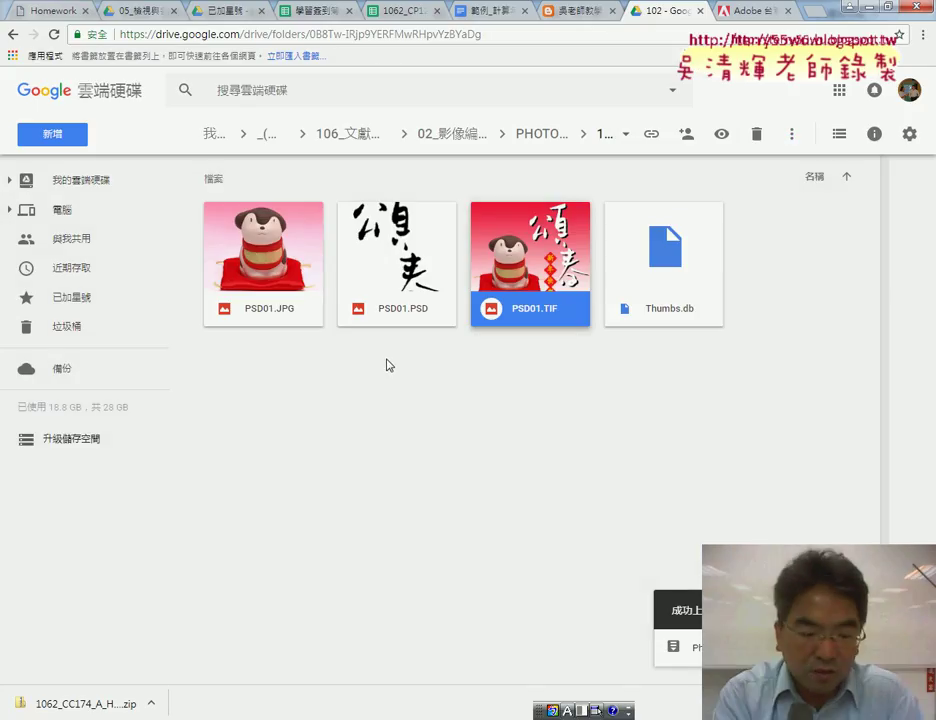
Annotate the PSD01.JPG mascot thumbnail and the PSD01.TIF reference with the screen pen, then clear them
key(shift)
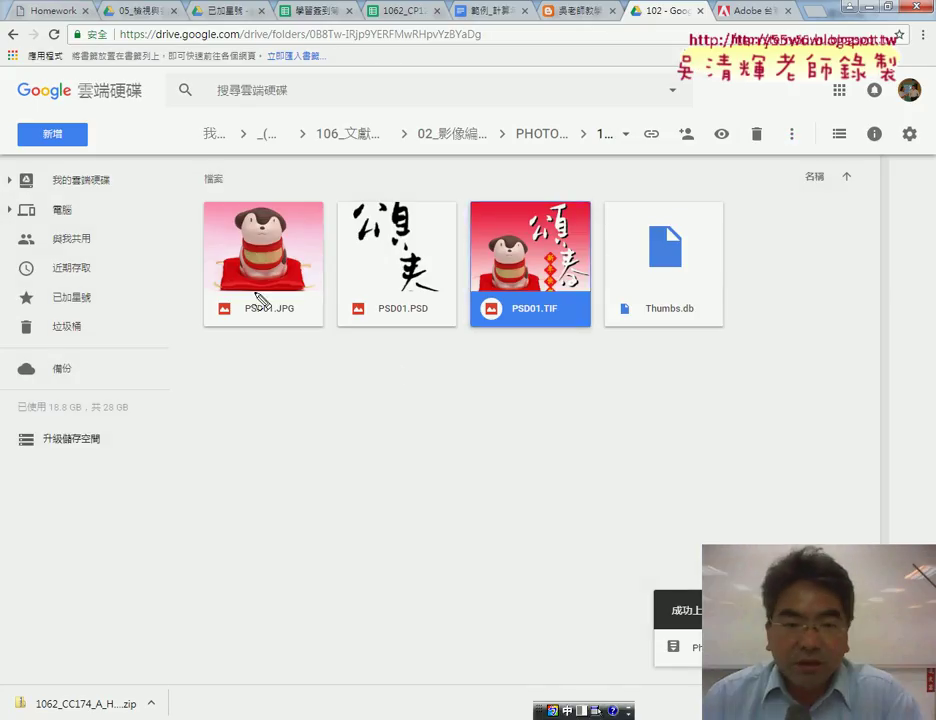
mouse_move(258, 297)
mouse_down()
mouse_move(318, 270)
mouse_move(397, 184)
mouse_move(428, 309)
mouse_move(322, 234)
mouse_up()
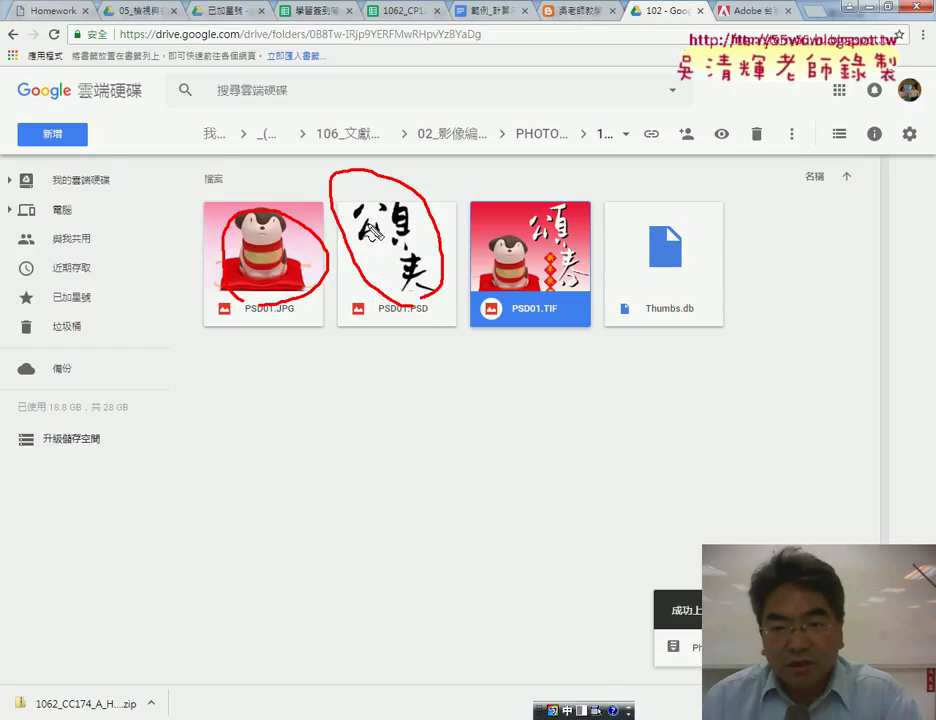
drag(270, 186, 358, 168)
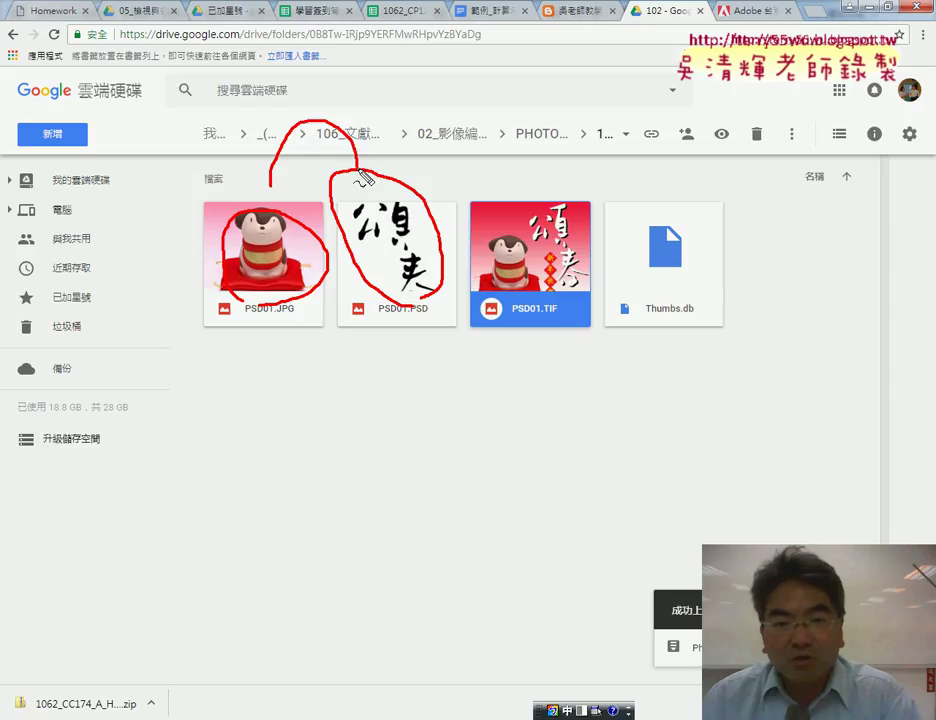
drag(338, 112, 520, 170)
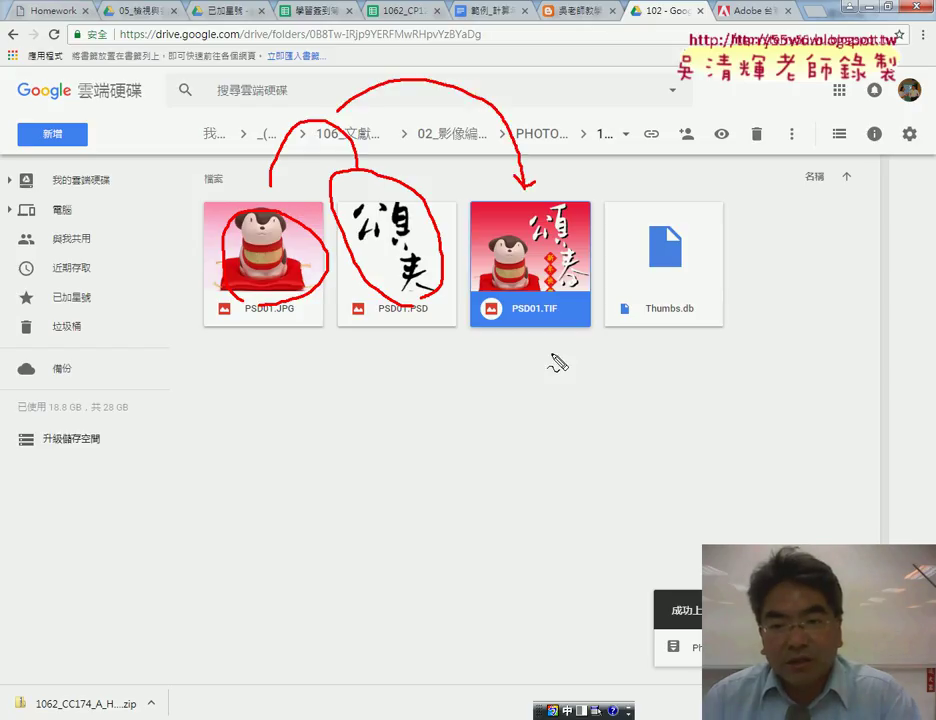
mouse_move(545, 358)
mouse_down()
mouse_move(470, 230)
mouse_move(549, 351)
mouse_move(540, 321)
mouse_up()
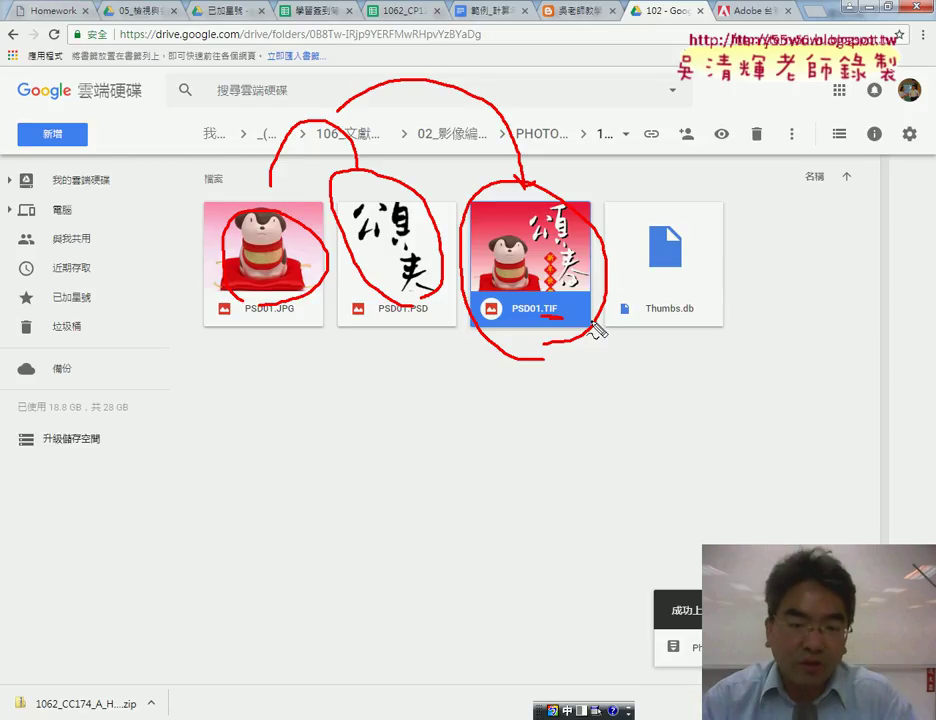
key(Escape)
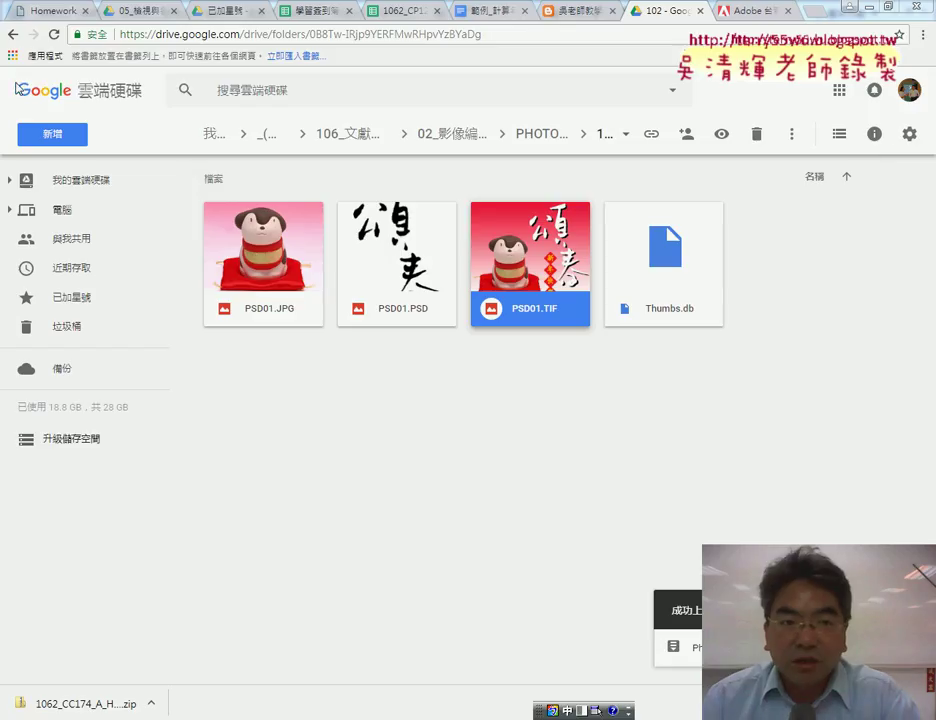
Return to the parent folder after a brief look at Photoshop and preview PHOTOSHOP CS4題目檔.pdf
click(12, 33)
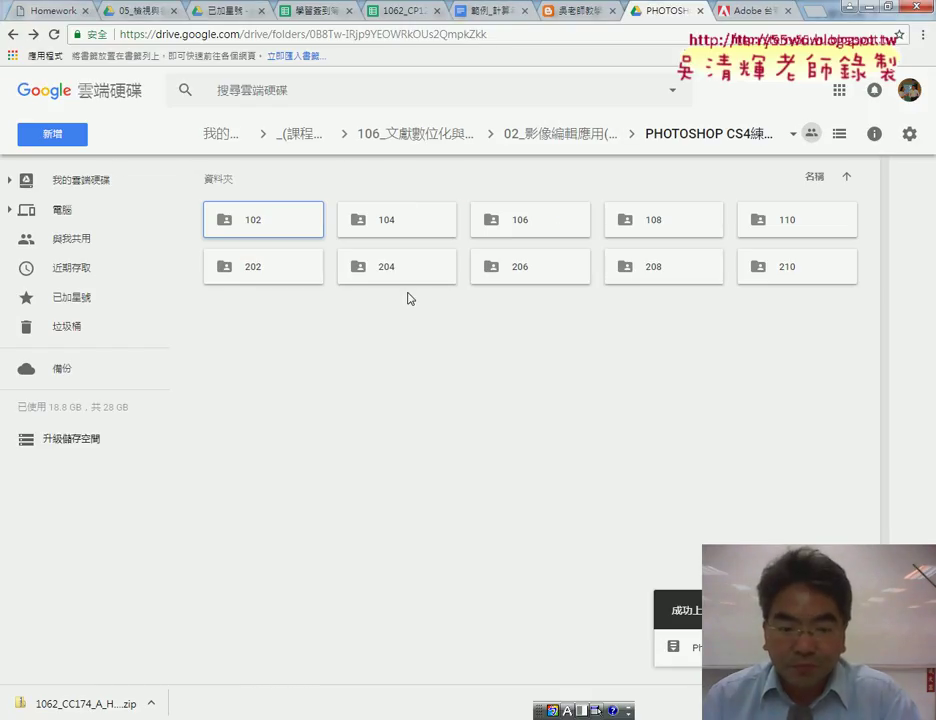
click(435, 715)
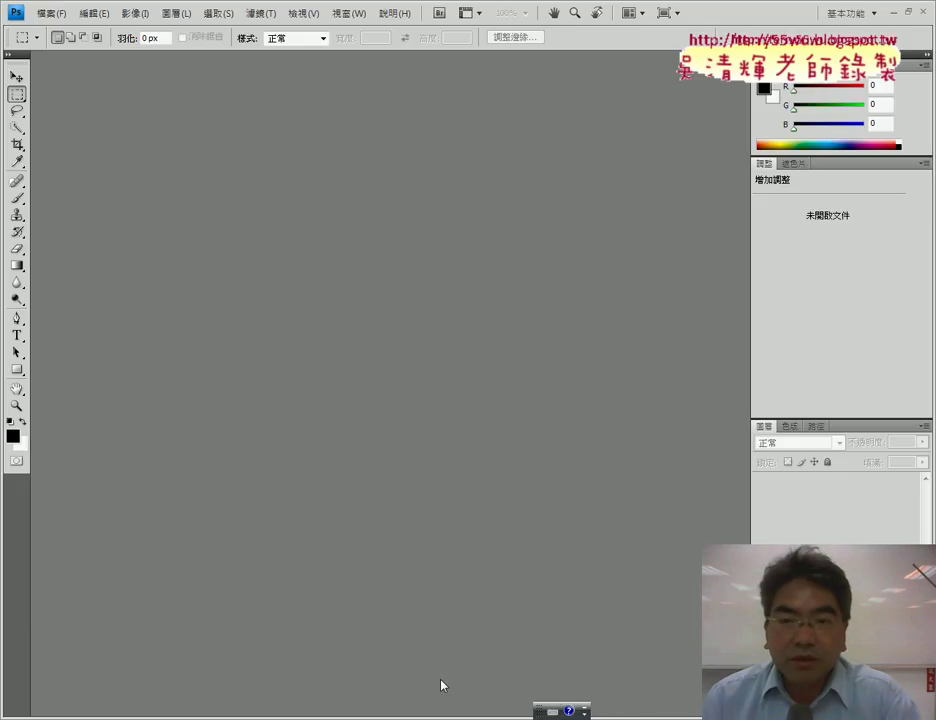
click(891, 14)
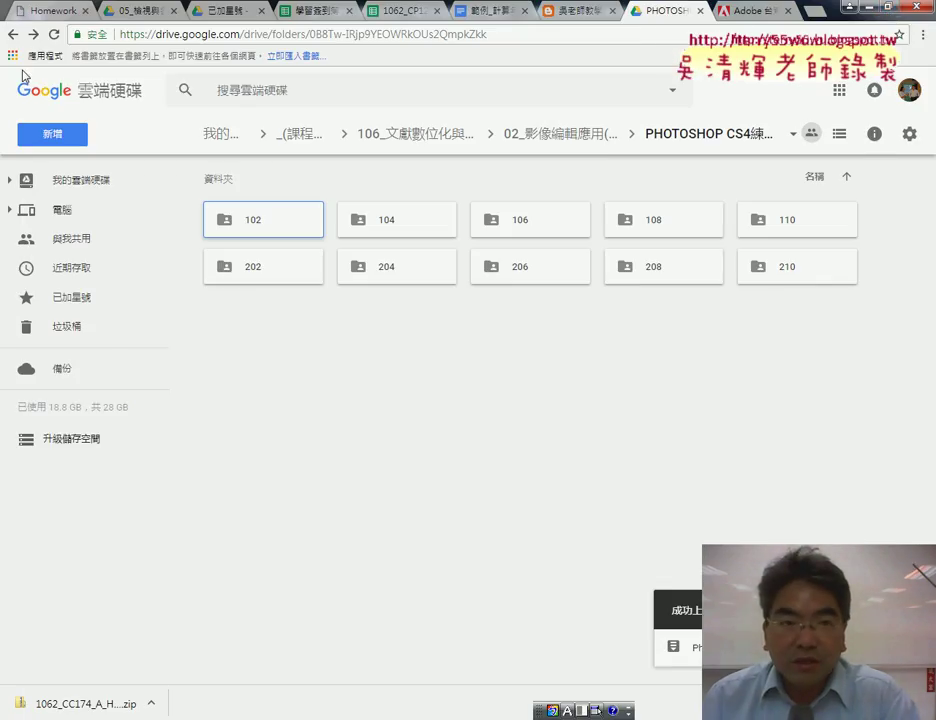
click(12, 34)
double_click(390, 328)
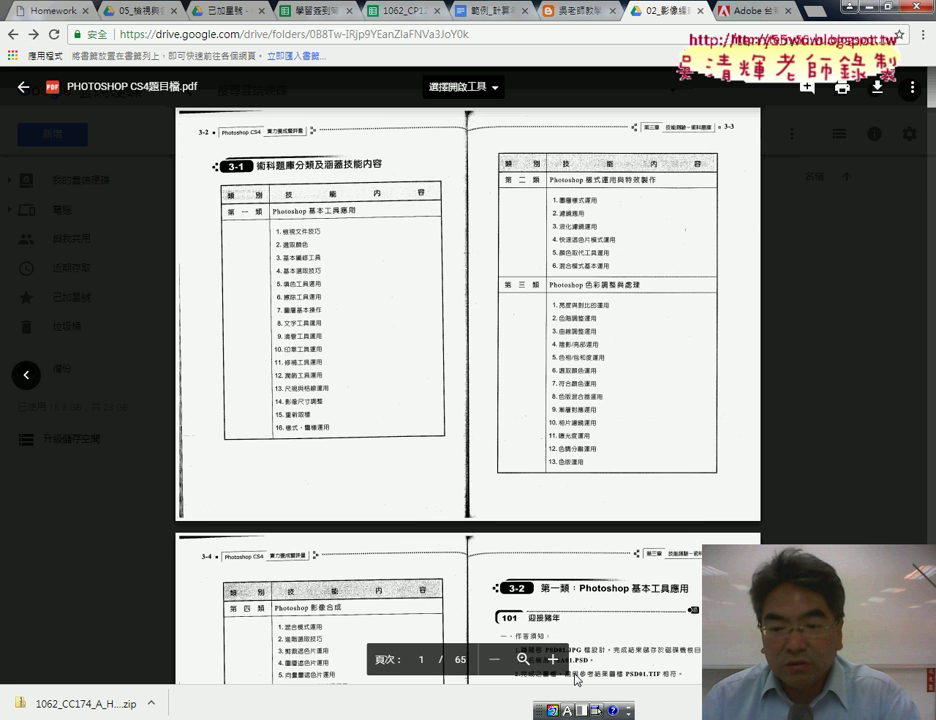
Enlarge the PDF pages twice and scroll down to exercise 102
click(553, 659)
click(553, 659)
scroll(572, 509, down, 4)
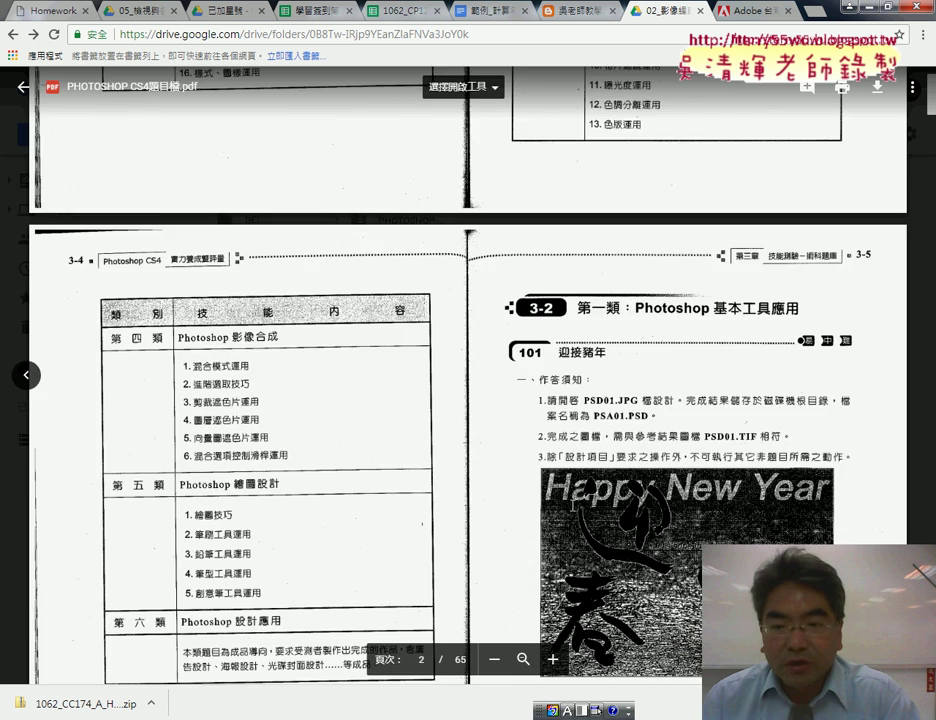
scroll(572, 507, down, 3)
scroll(572, 505, down, 2)
scroll(578, 490, down, 1)
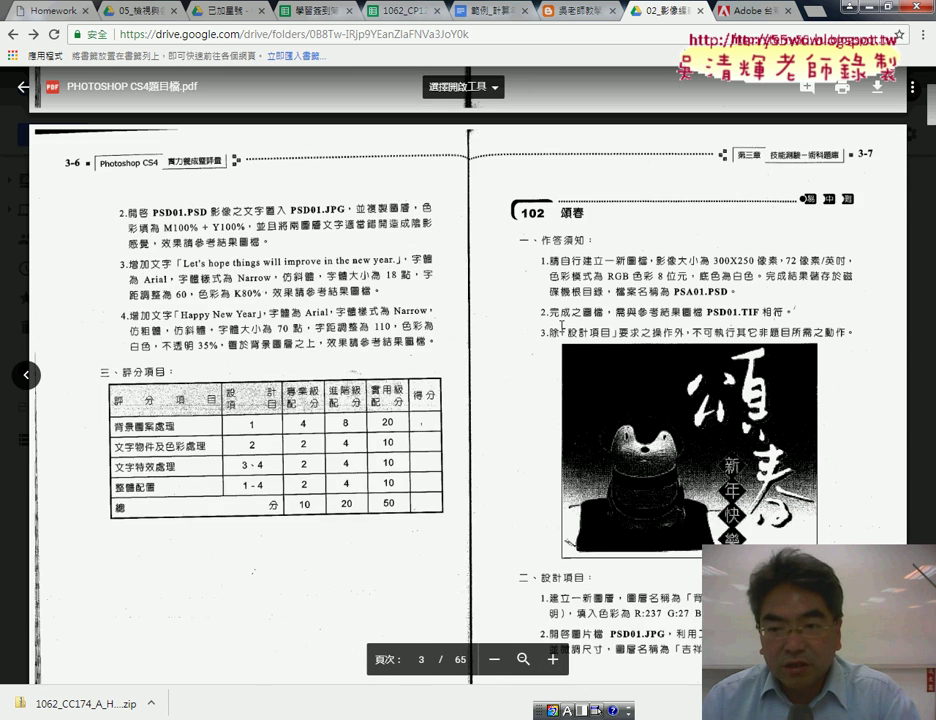
scroll(562, 325, down, 3)
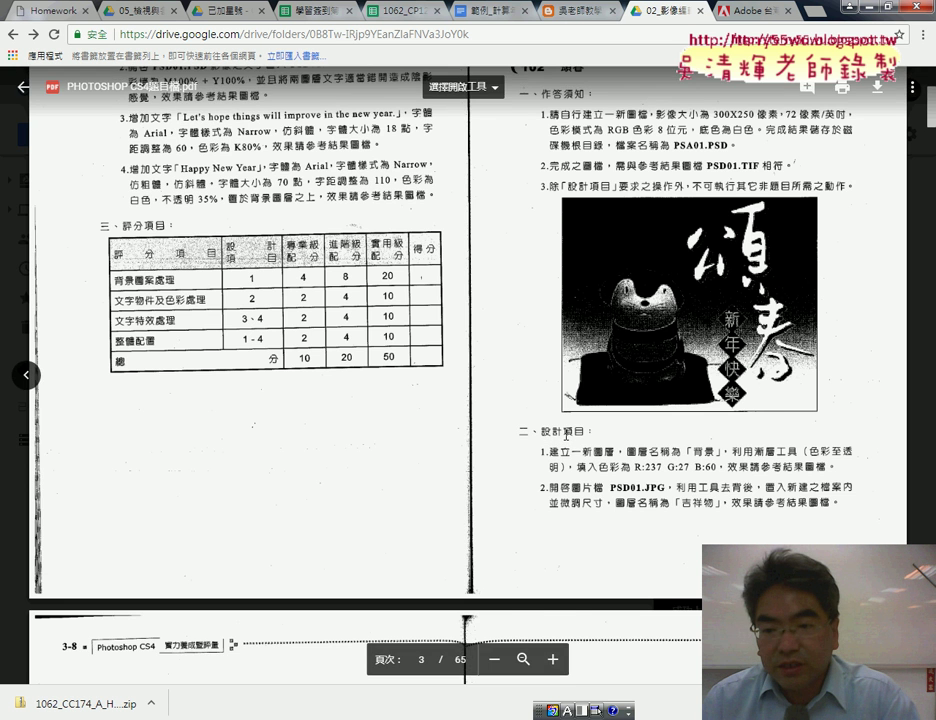
scroll(578, 432, down, 3)
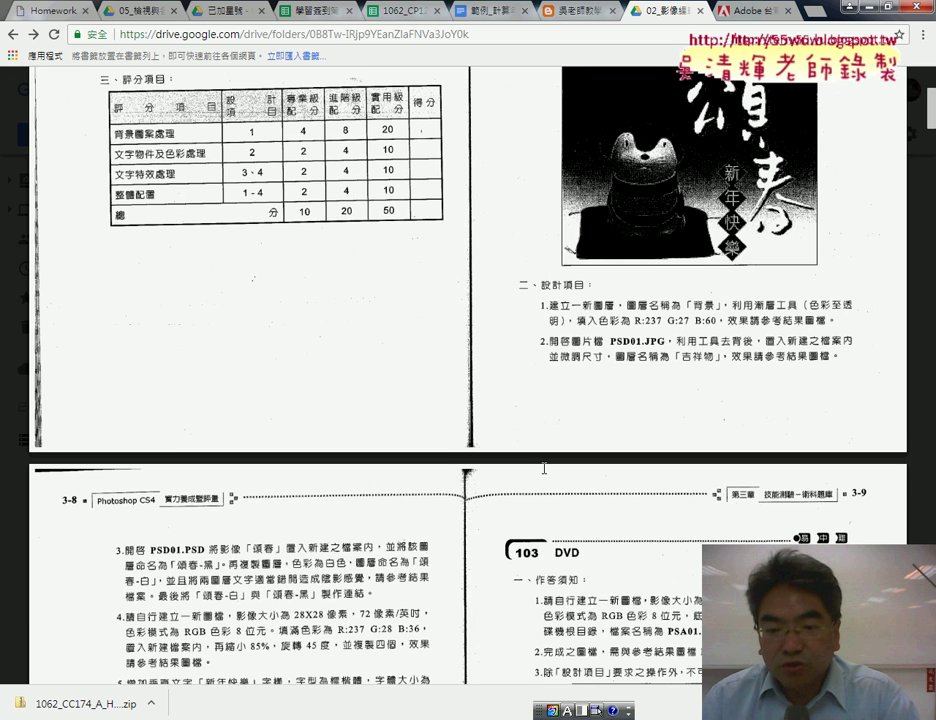
Zoom in further on exercise 102 and pan around to read it and exercise 103
click(554, 659)
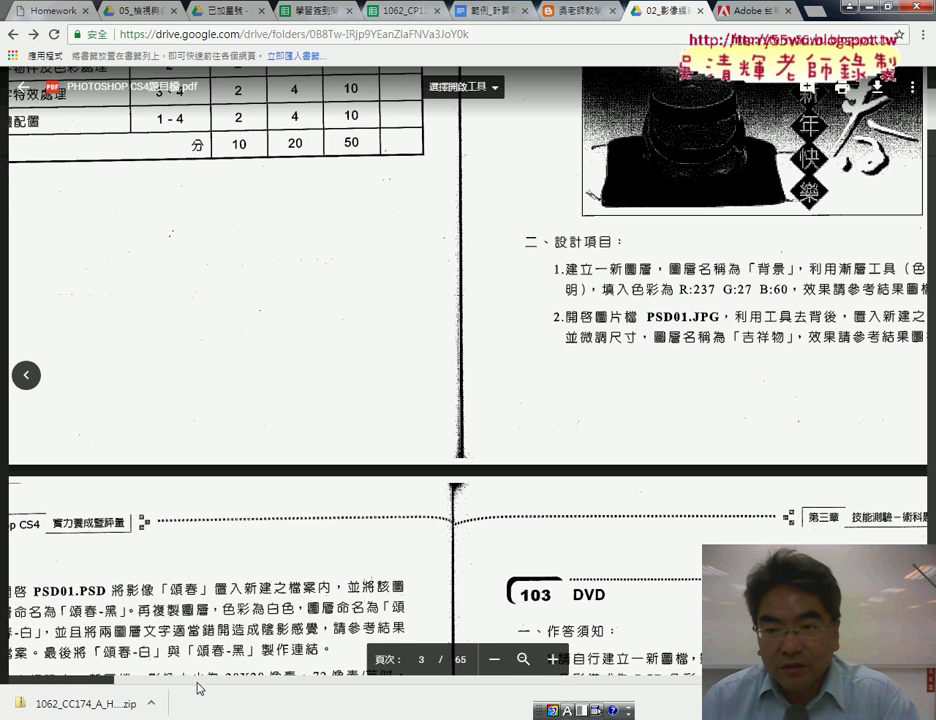
scroll(517, 478, right, 3)
scroll(517, 478, up, 1)
scroll(517, 478, up, 1)
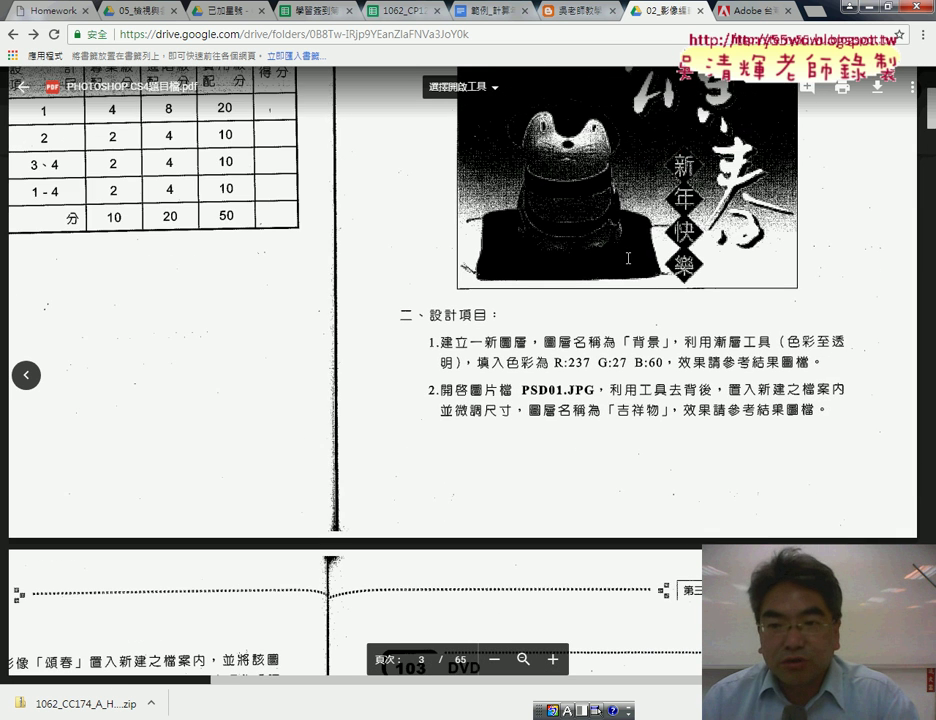
scroll(628, 258, up, 3)
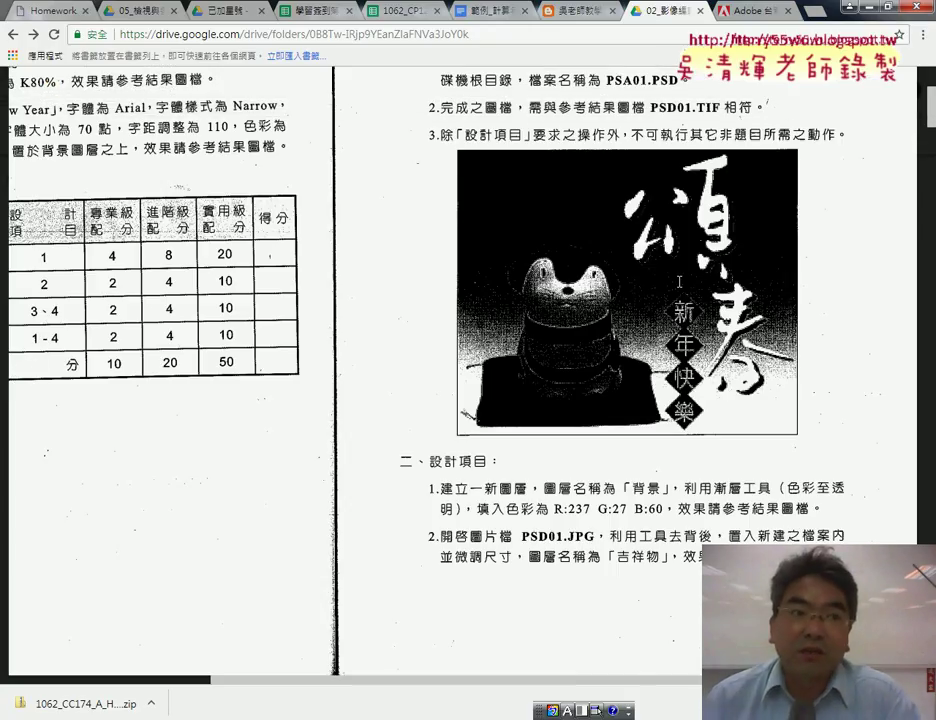
scroll(637, 345, down, 3)
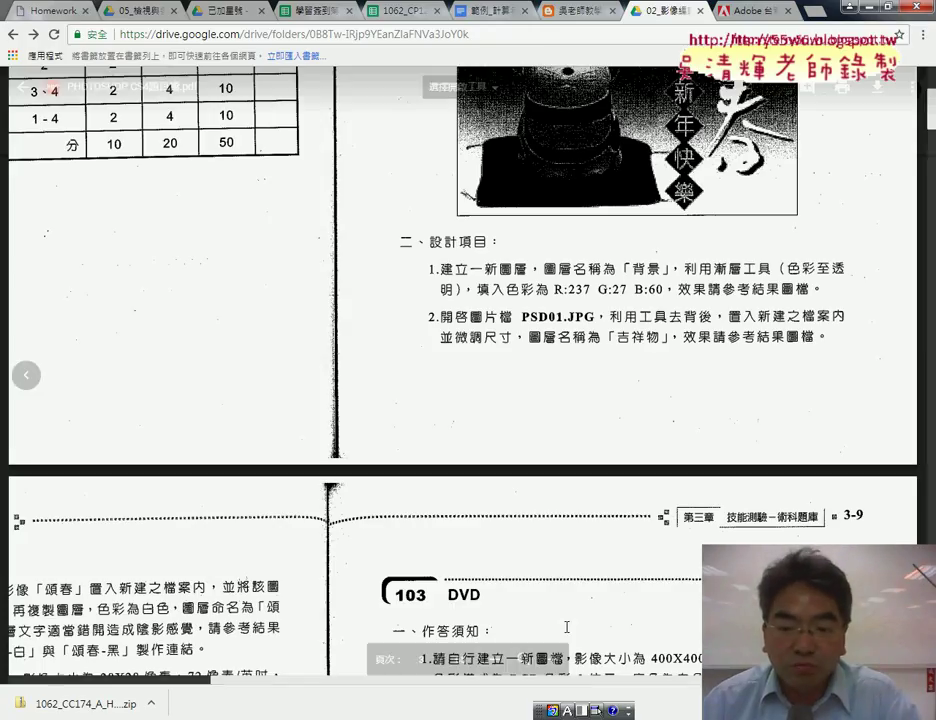
scroll(409, 530, down, 3)
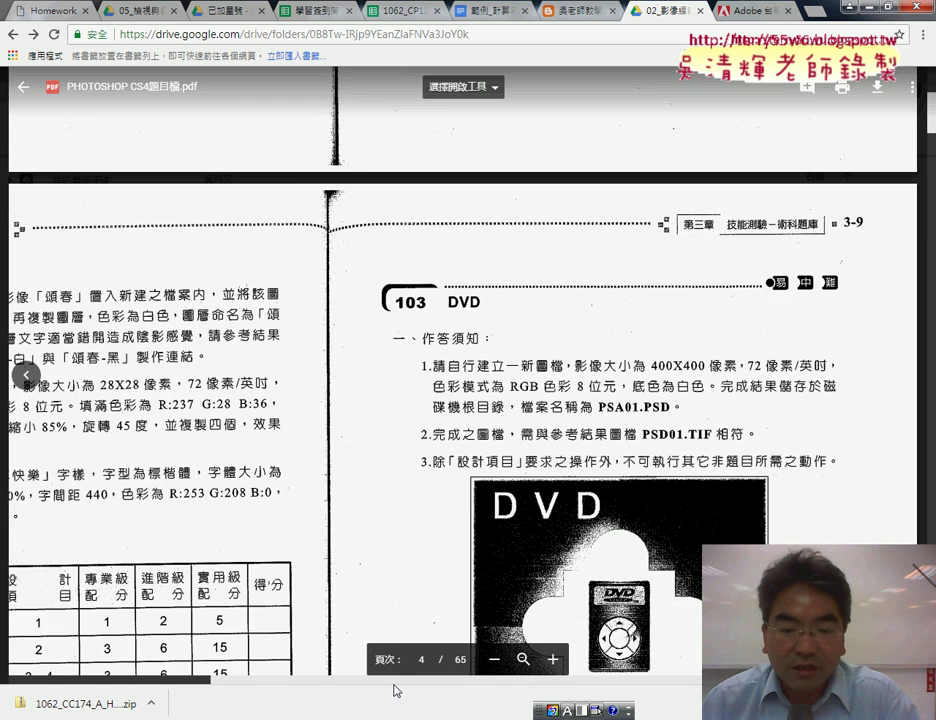
scroll(309, 381, left, 5)
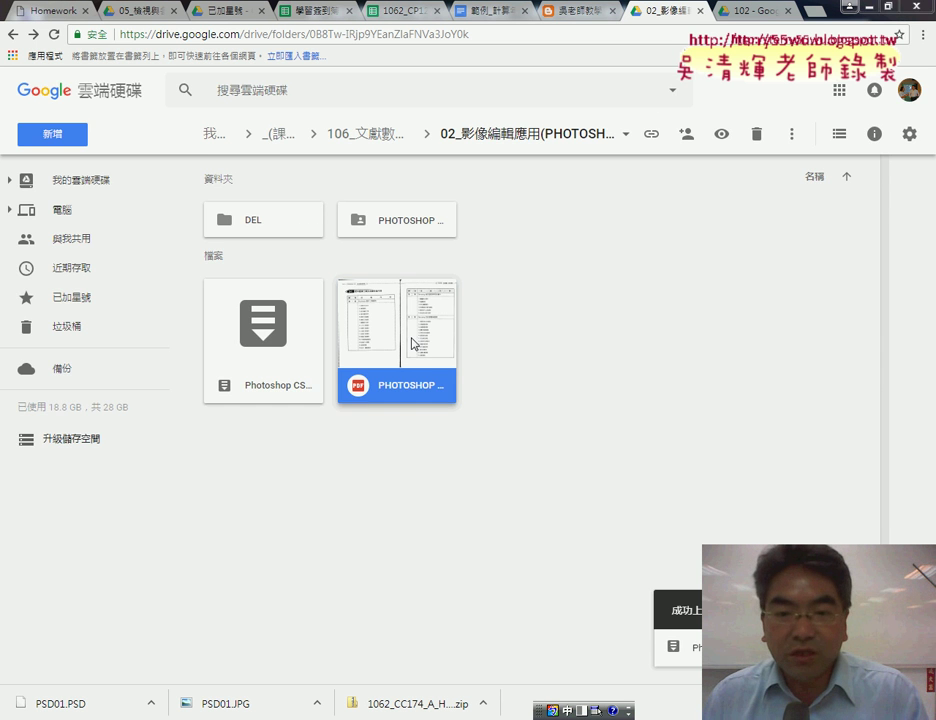
Reopen the exam PDF, zoom in three times, and scroll to exercise 102 頌春 on page 3
double_click(413, 343)
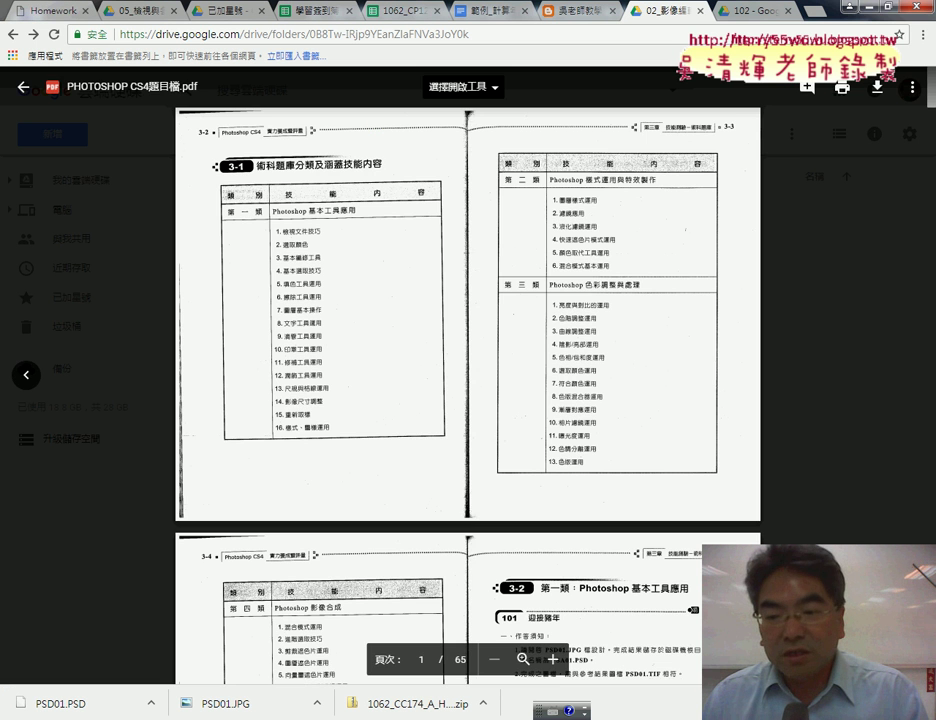
click(552, 659)
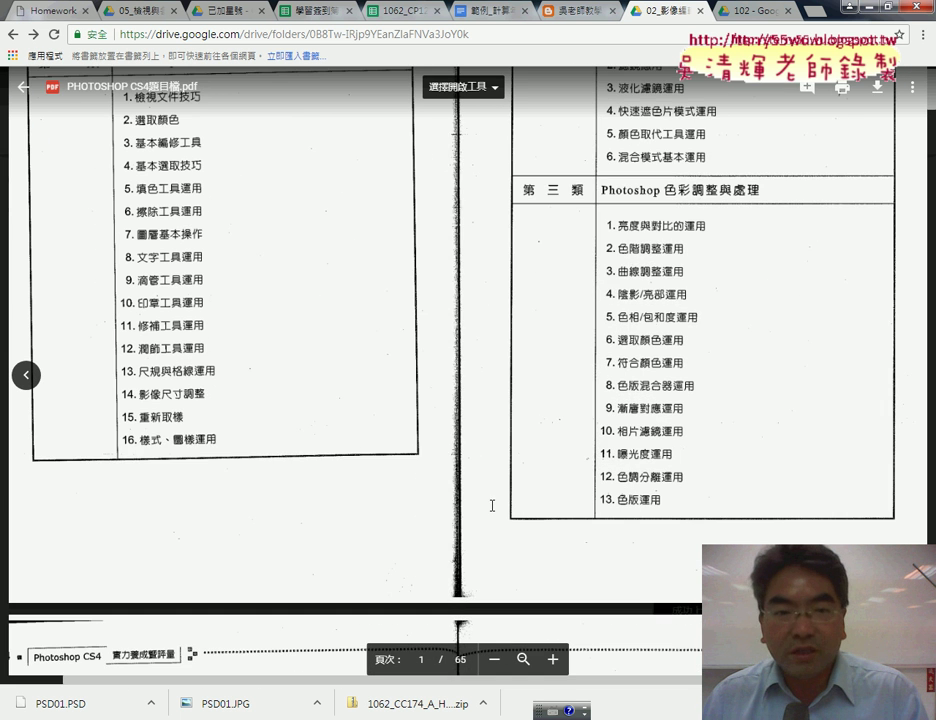
scroll(392, 419, up, 1)
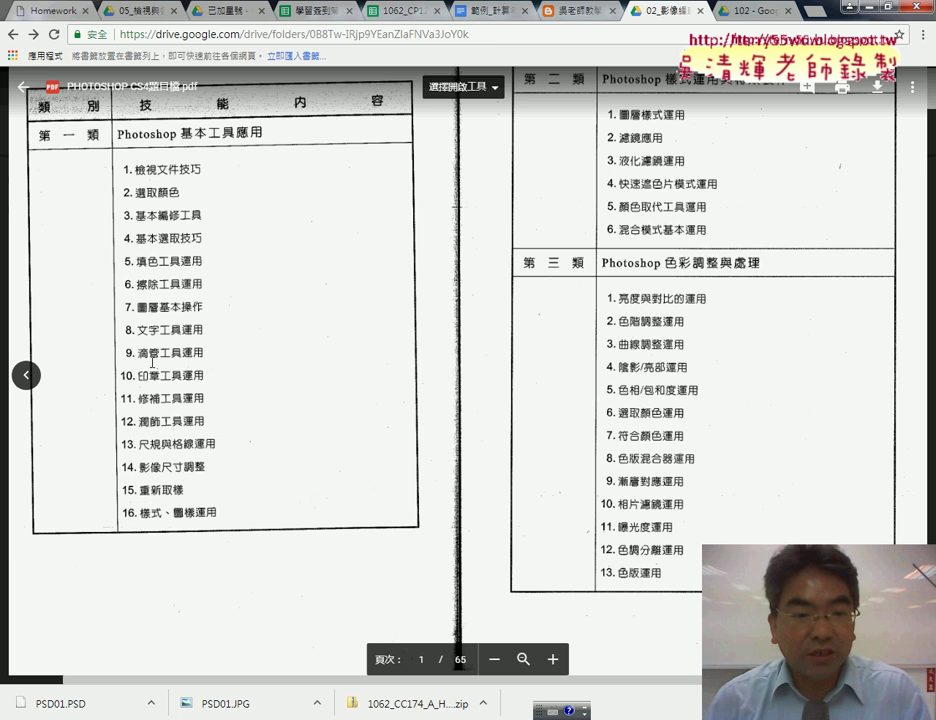
click(556, 660)
scroll(556, 600, down, 8)
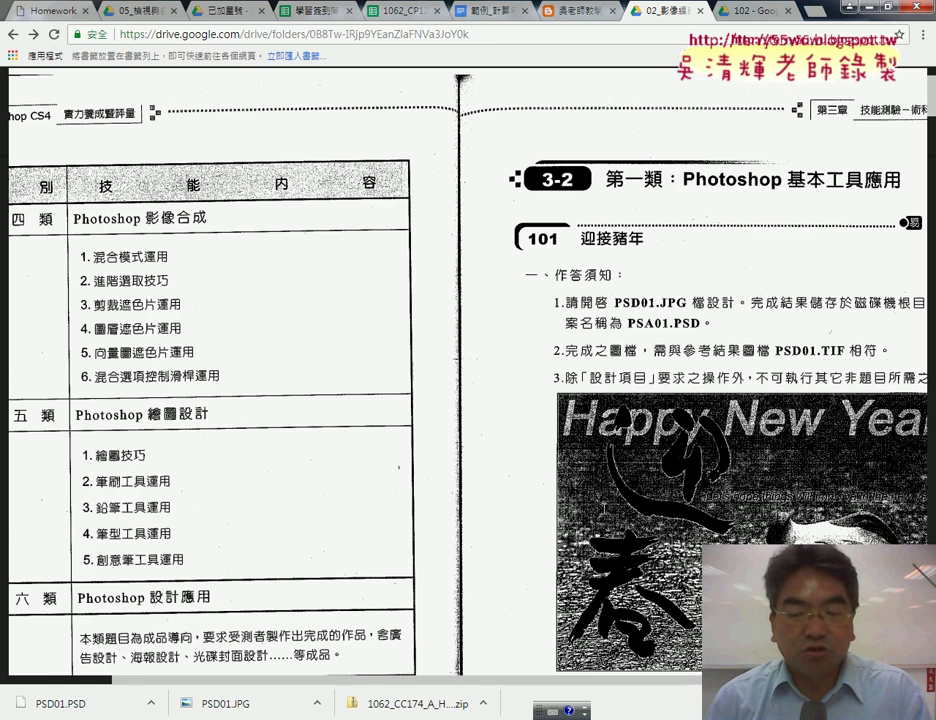
scroll(603, 507, down, 5)
scroll(603, 507, down, 5)
scroll(548, 205, down, 3)
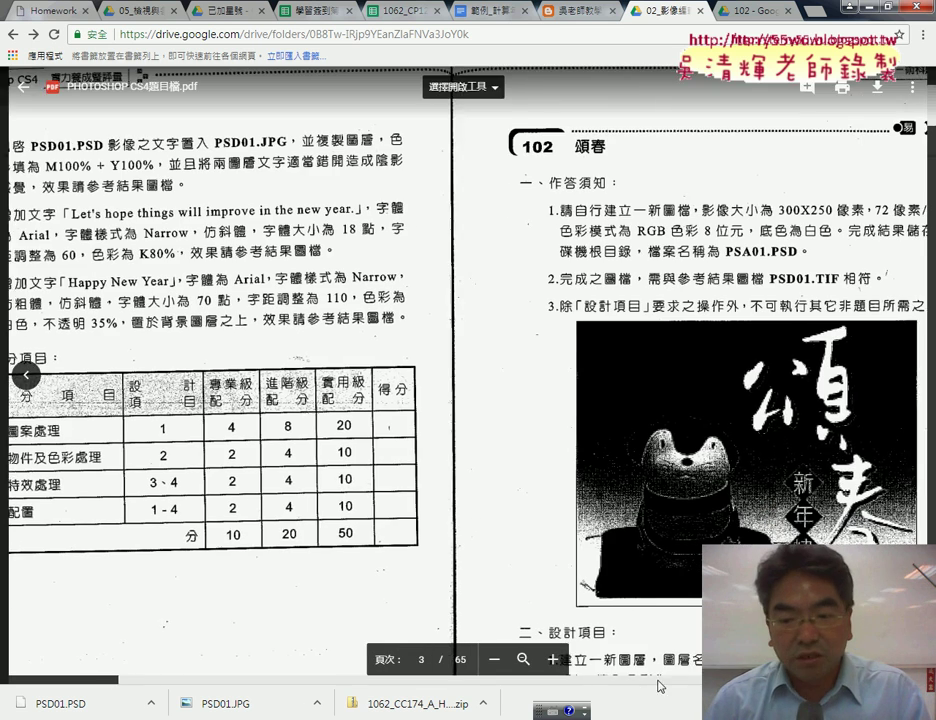
scroll(640, 686, right, 3)
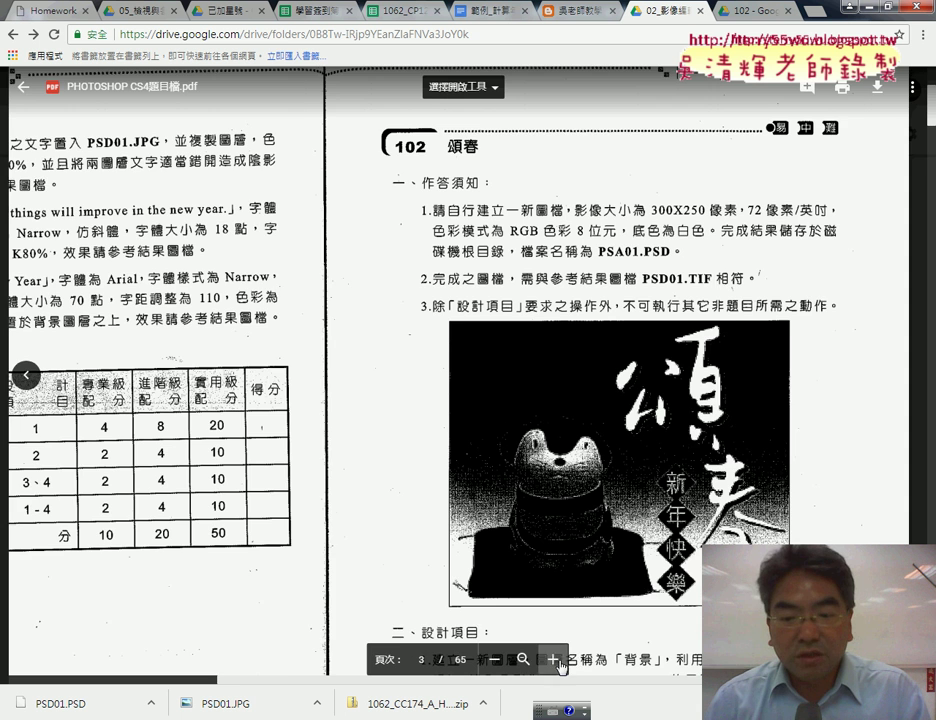
click(553, 659)
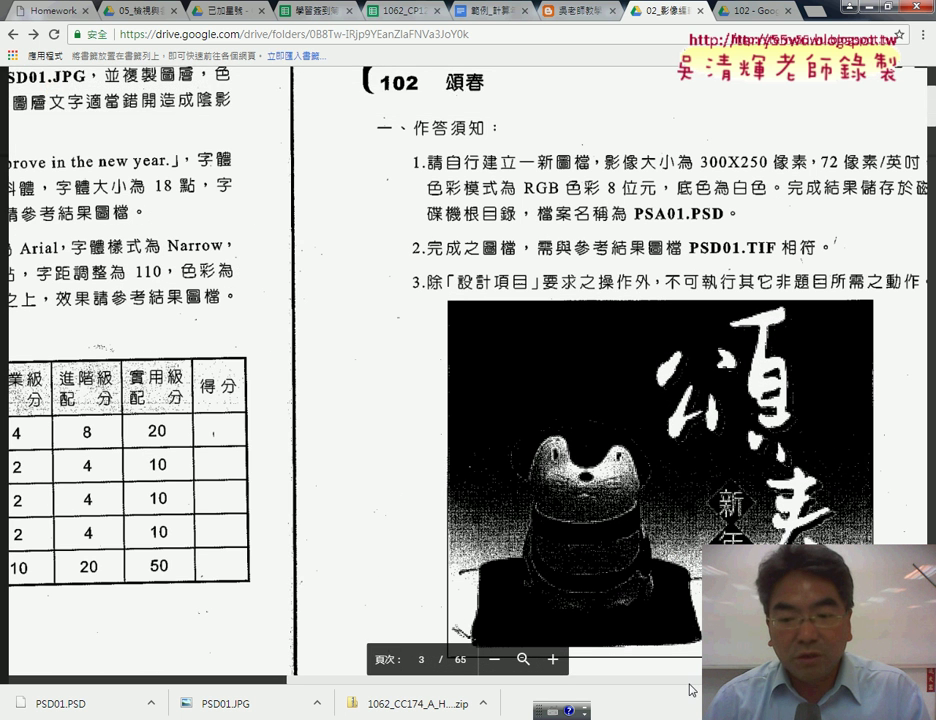
scroll(632, 260, right, 3)
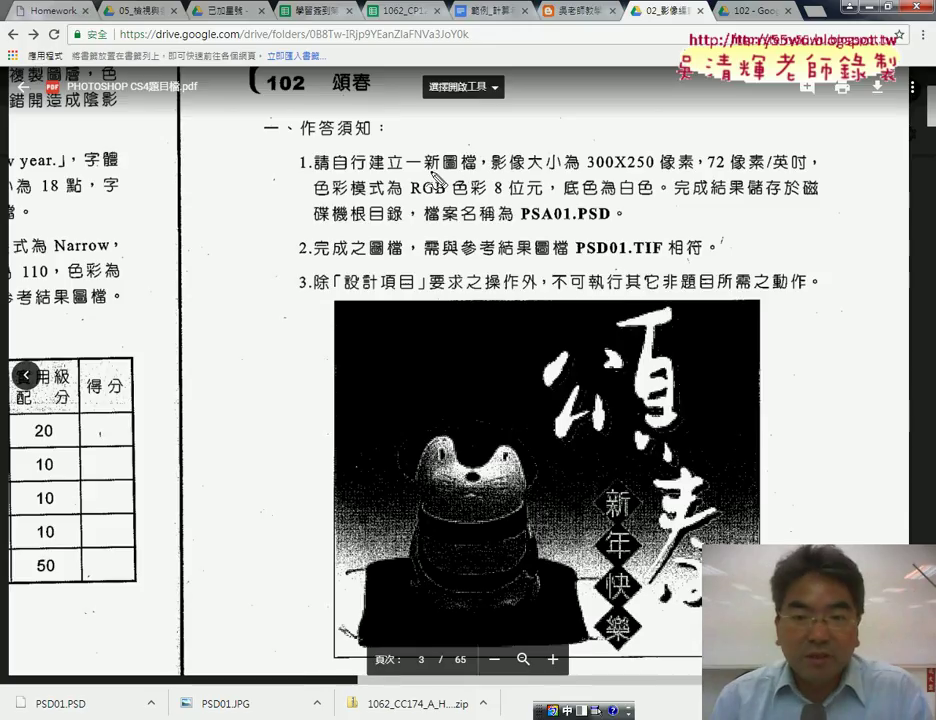
Underline 新圖檔 and the 300X250 pixel size, clear the ink, and switch to Photoshop
drag(426, 172, 477, 172)
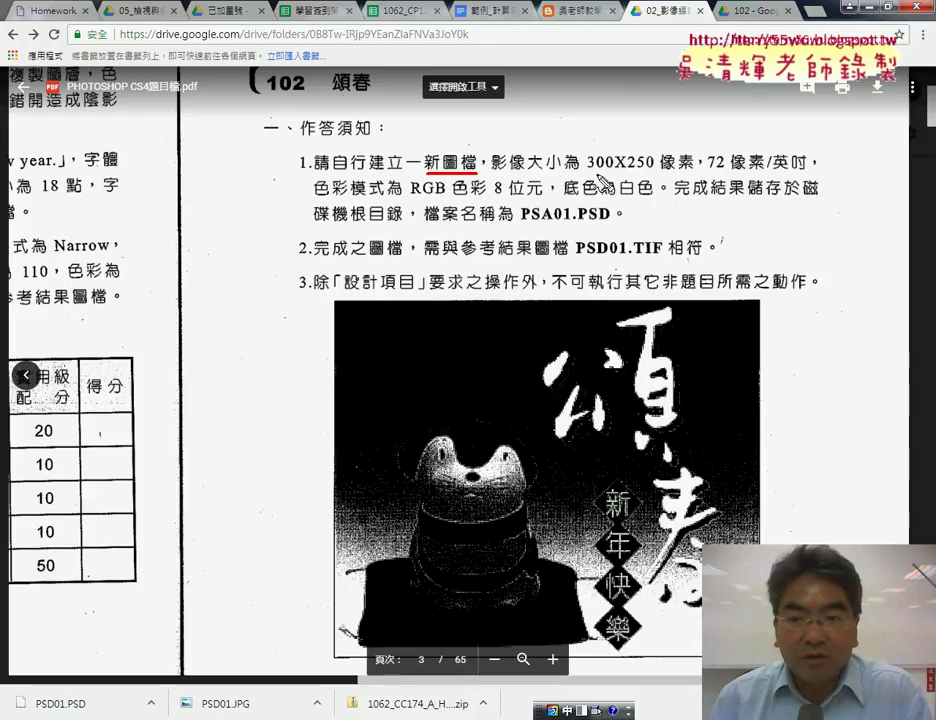
mouse_move(588, 170)
mouse_down()
mouse_move(660, 165)
mouse_move(705, 178)
mouse_up()
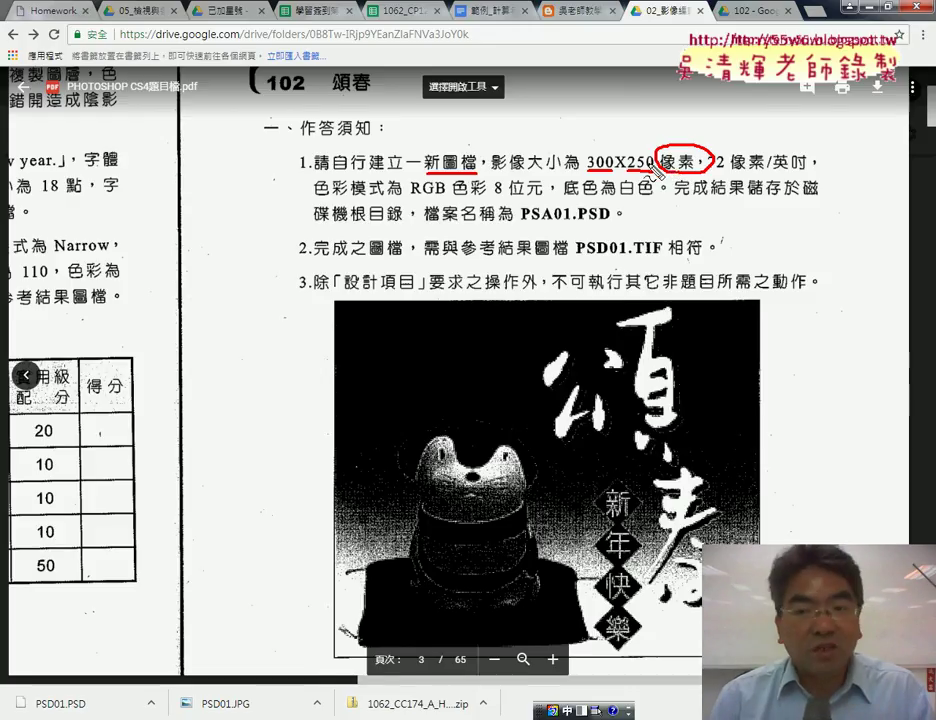
mouse_move(695, 322)
mouse_down()
mouse_move(692, 178)
mouse_move(703, 195)
mouse_up()
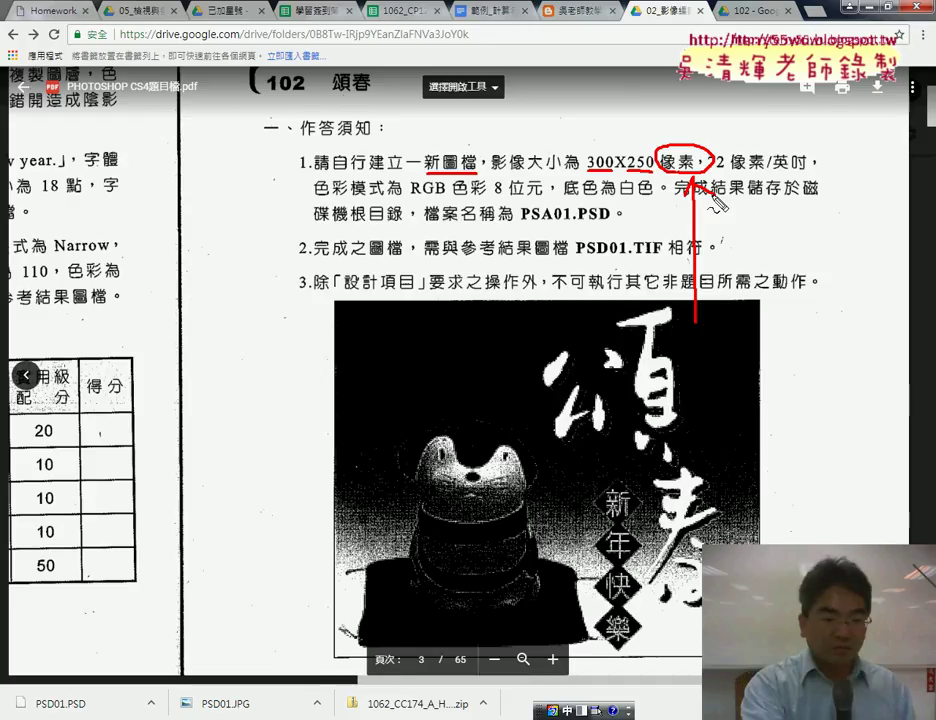
key(Escape)
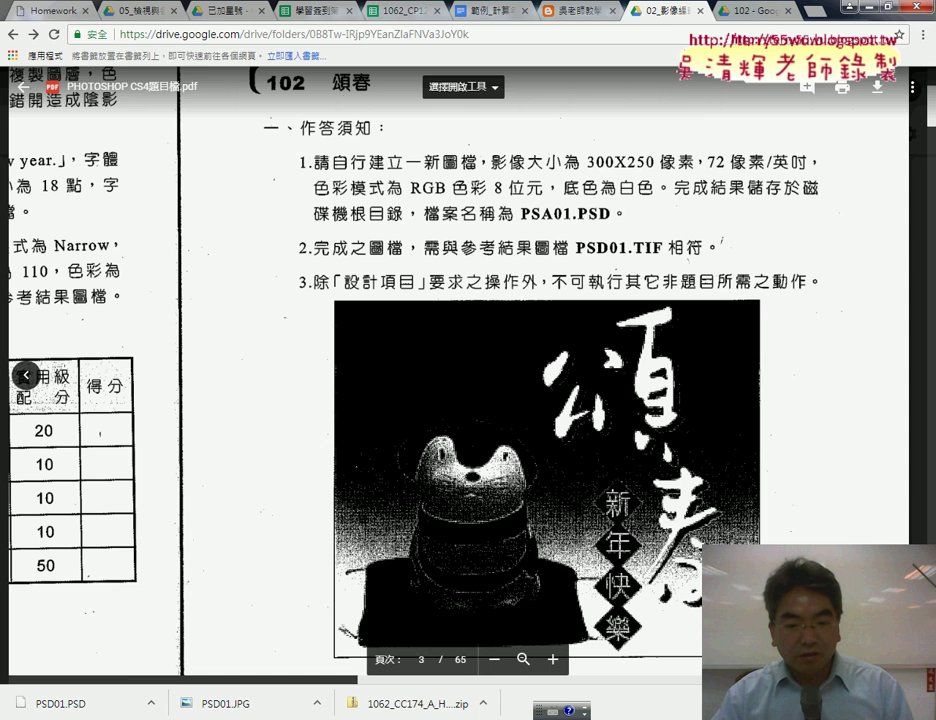
key(alt+Tab)
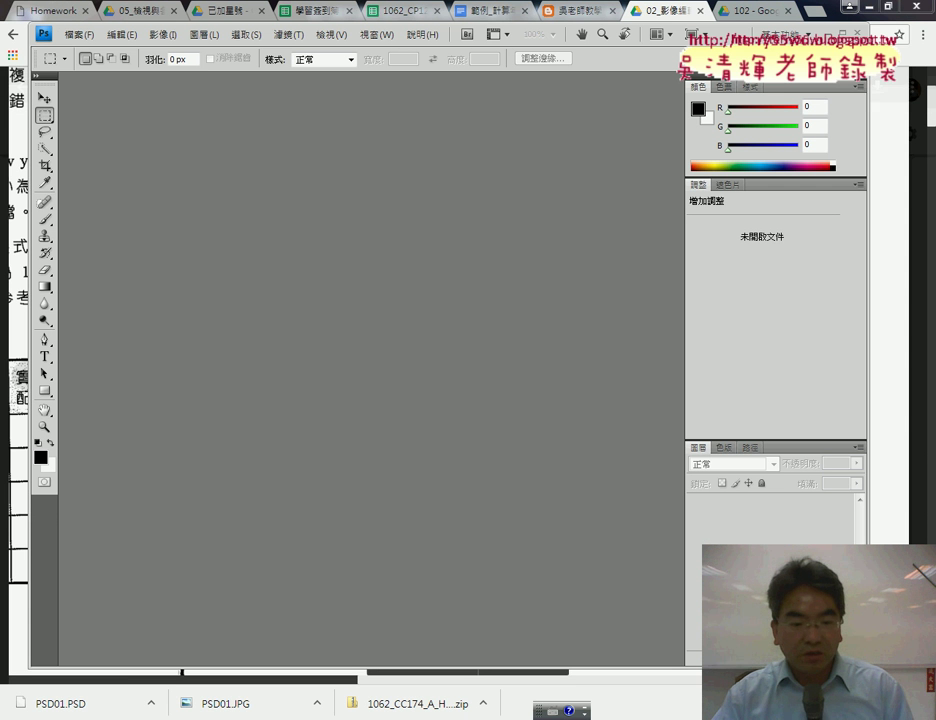
Show PSD01.JPG in the downloads folder and drag it into Photoshop to open it
click(316, 703)
click(341, 654)
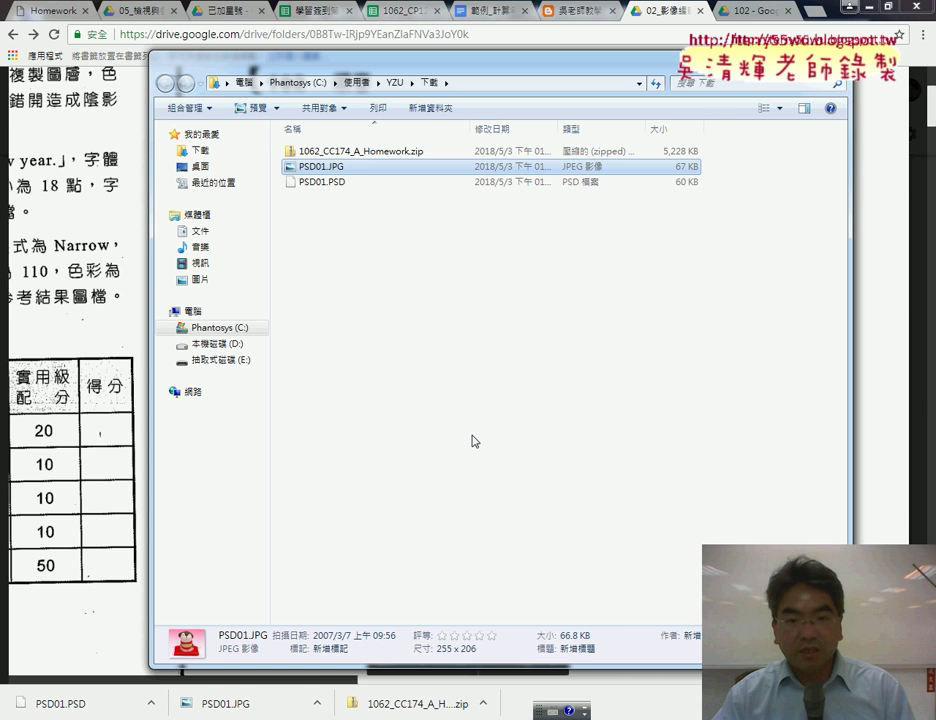
click(843, 7)
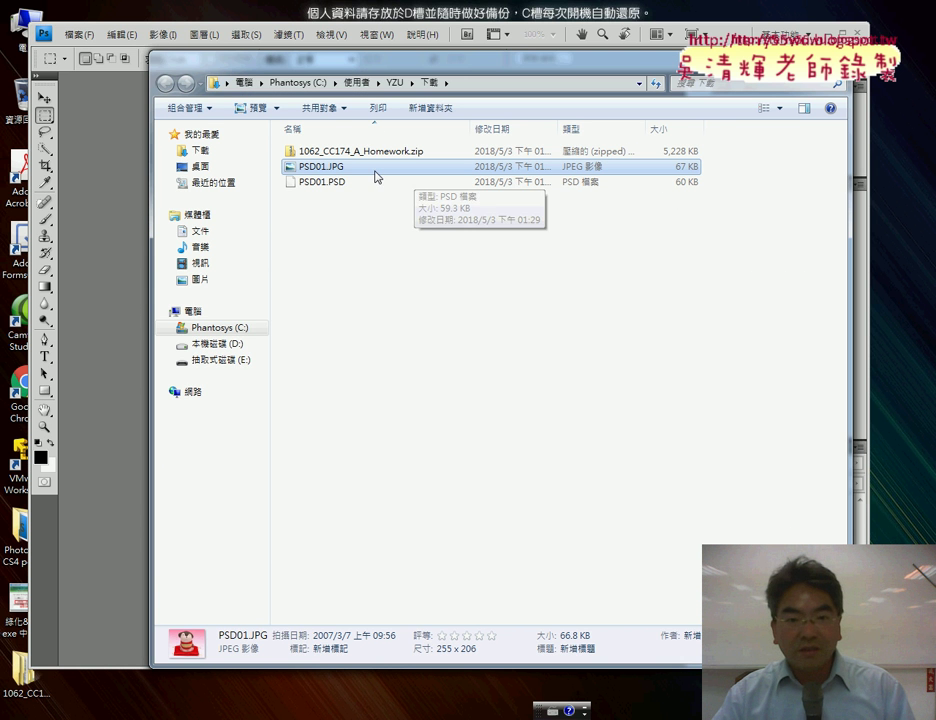
drag(307, 173, 115, 210)
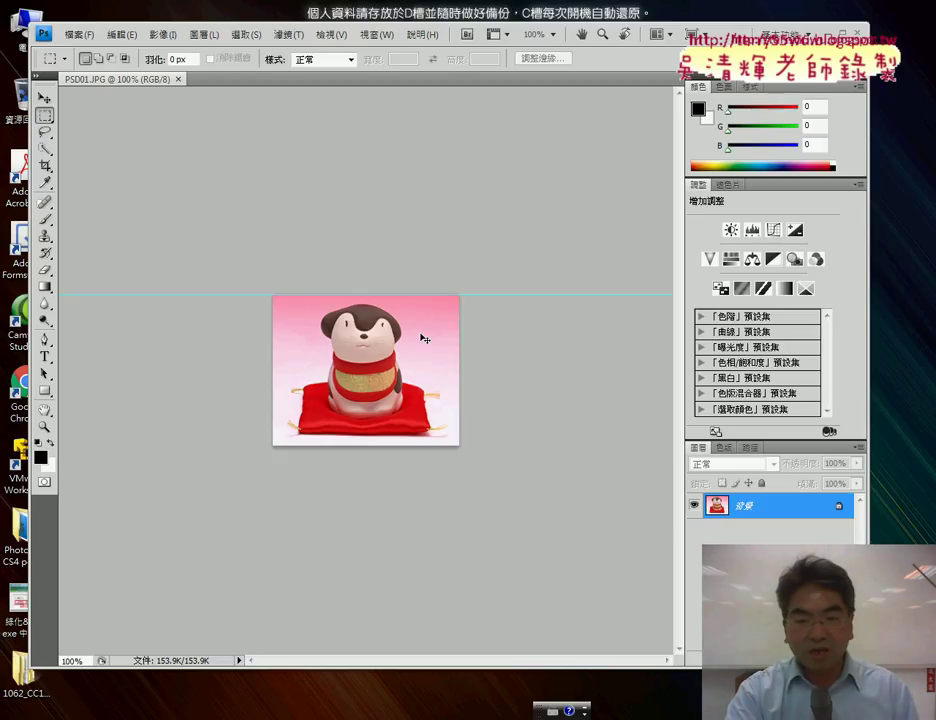
Zoom the mascot photo to pixel level and back out, then switch to the exercise PDF
key(ctrl+plus)
key(ctrl+plus)
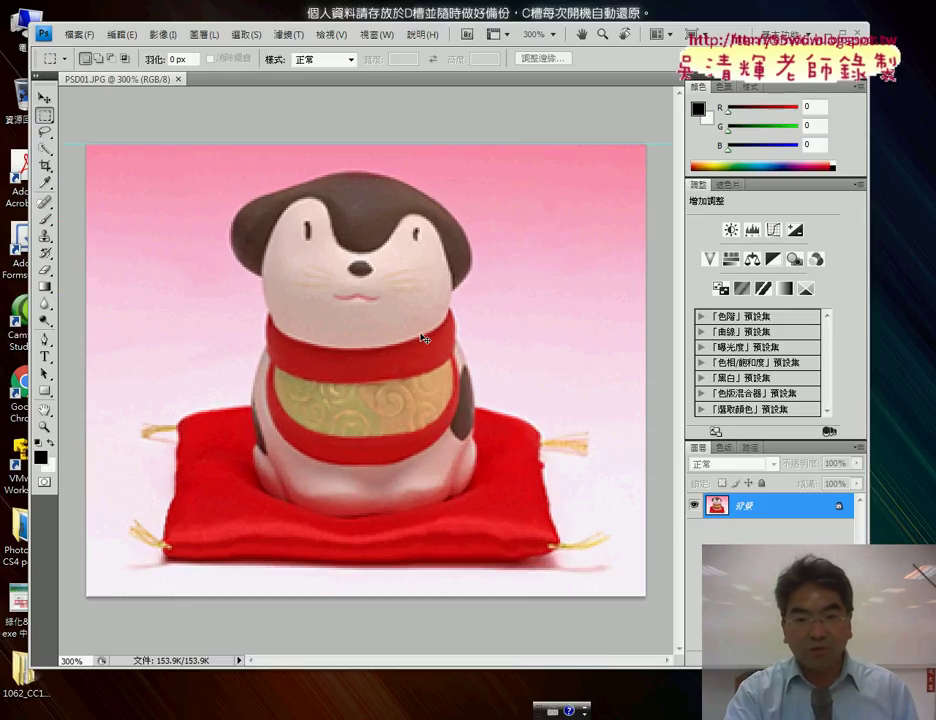
key(ctrl+plus)
key(ctrl+plus)
key(ctrl+plus)
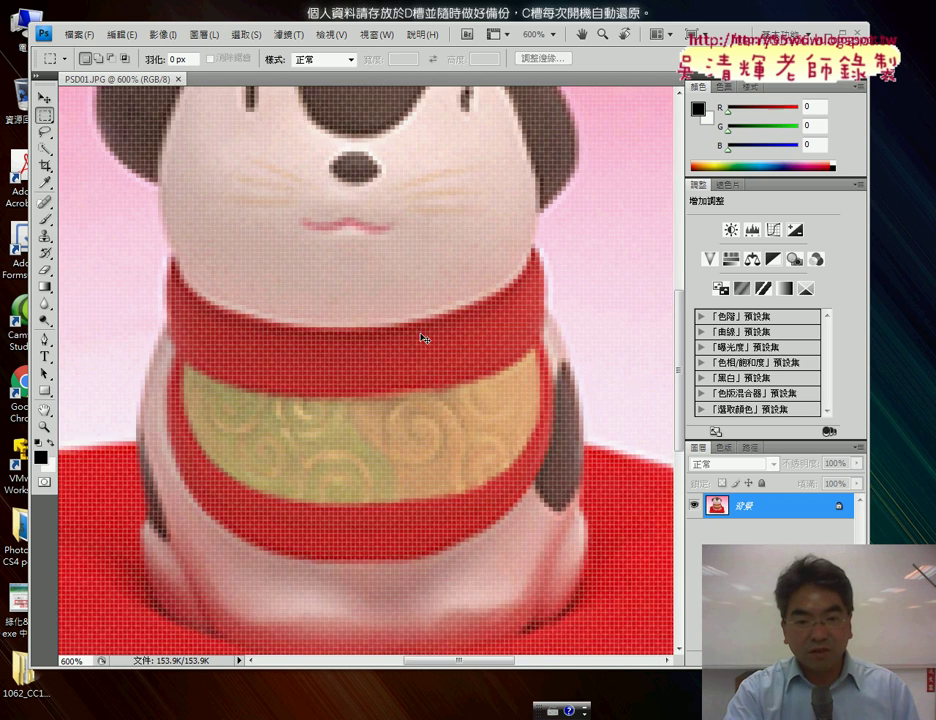
key(ctrl+plus)
key(ctrl+plus)
key(ctrl+plus)
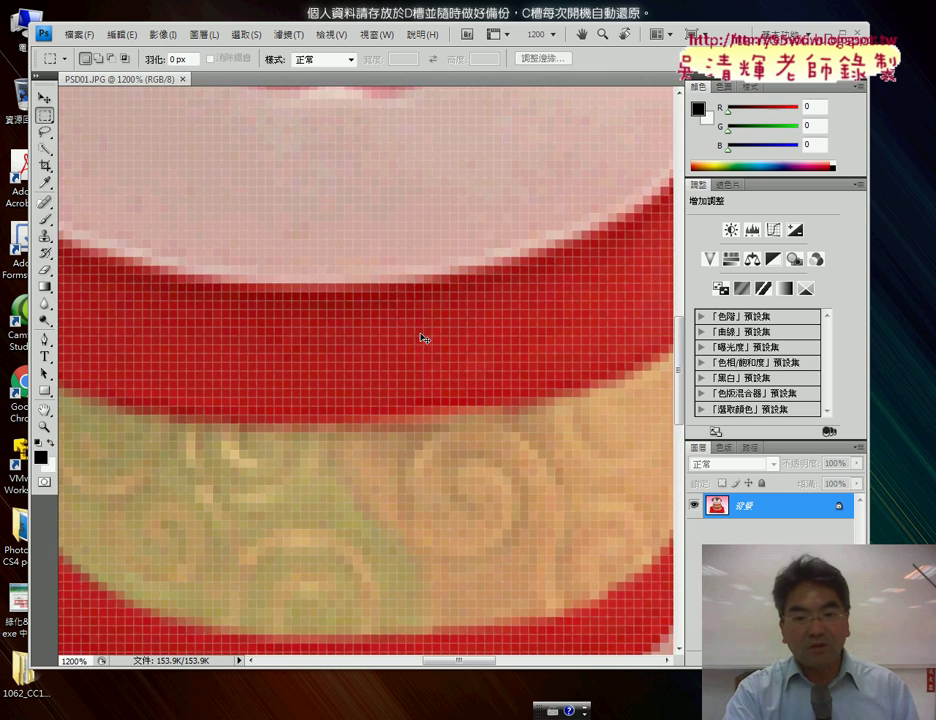
key(ctrl+plus)
key(ctrl+plus)
key(ctrl+plus)
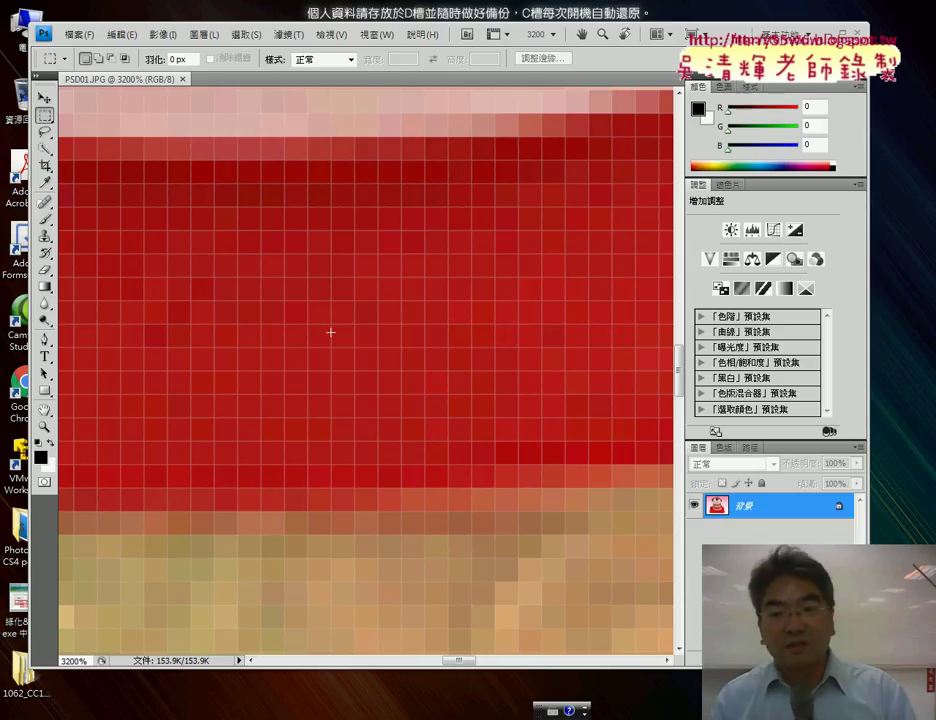
key(ctrl+minus)
key(ctrl+minus)
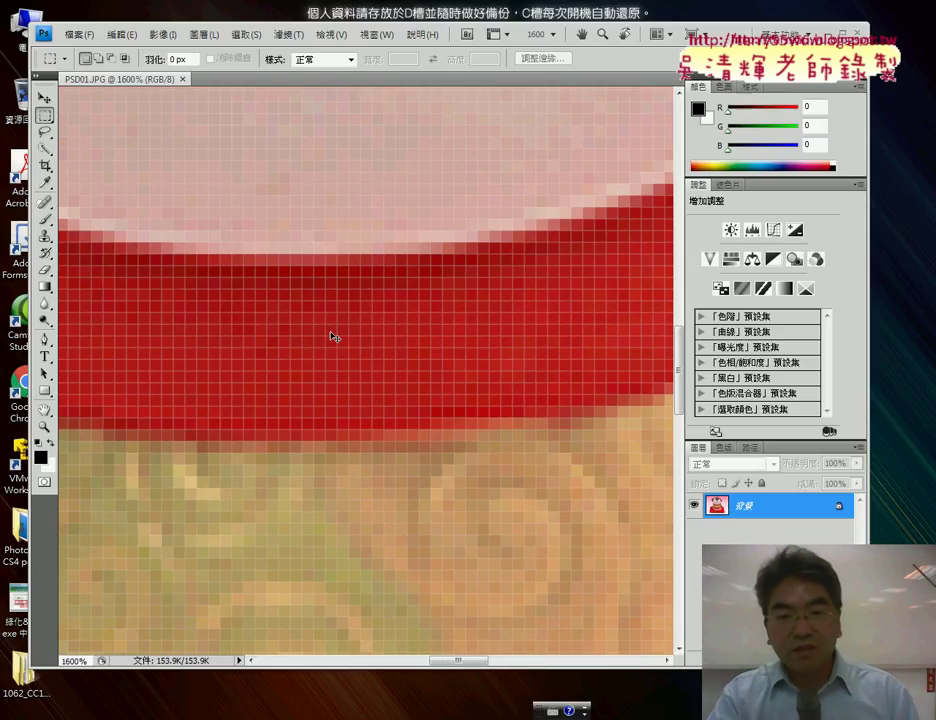
key(ctrl+minus)
key(ctrl+minus)
key(ctrl+minus)
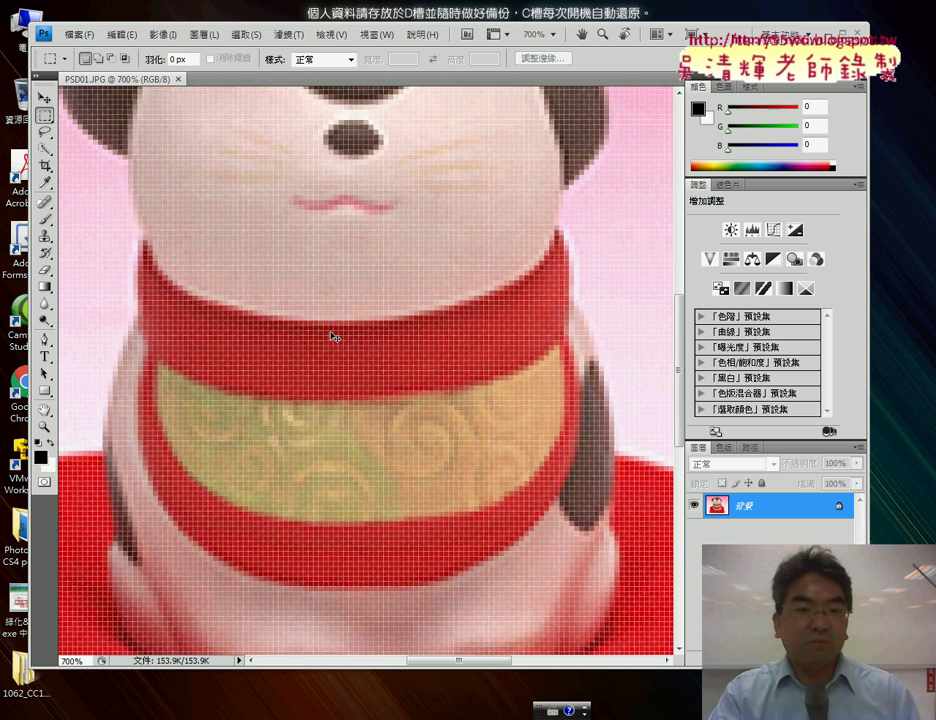
key(ctrl+minus)
key(ctrl+minus)
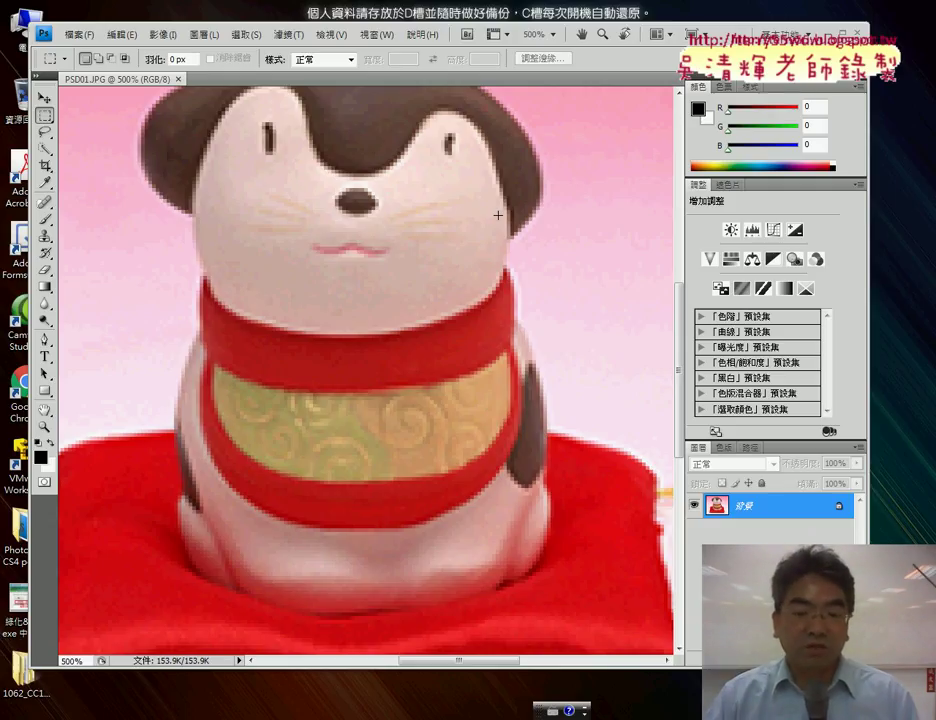
key(alt+Tab)
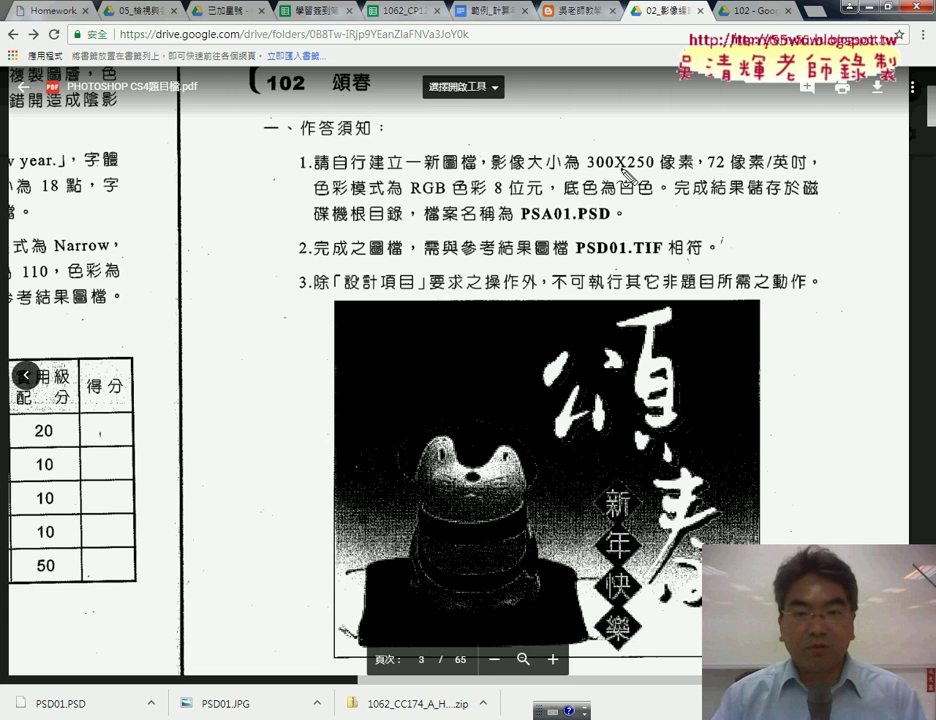
Mark the 新圖檔, 300X250 pixel size and 72 resolution requirements with the screen pen
drag(425, 177, 468, 178)
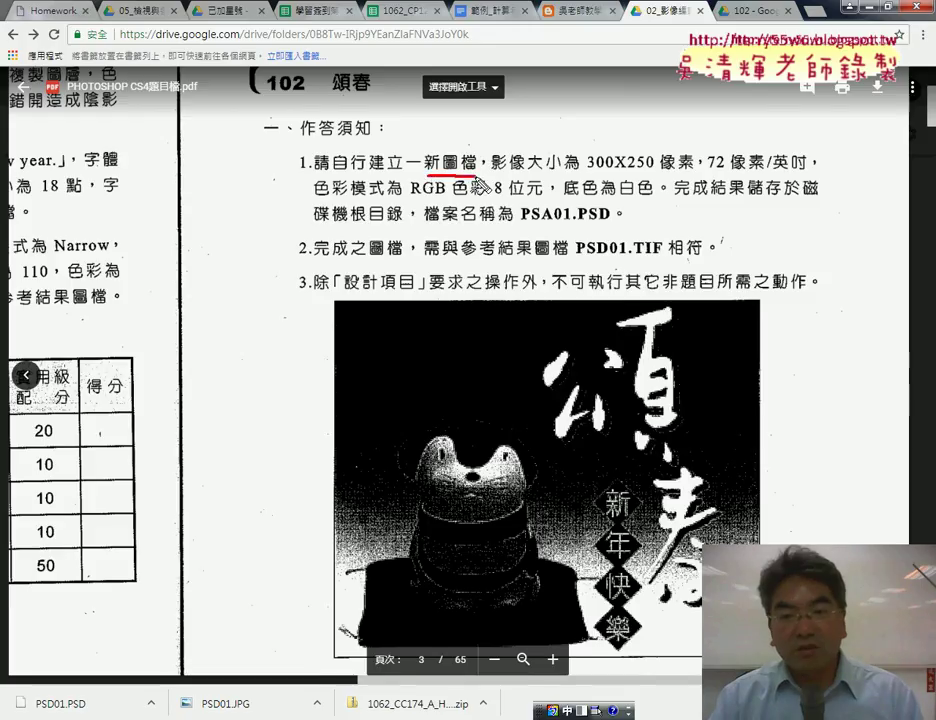
drag(587, 171, 655, 170)
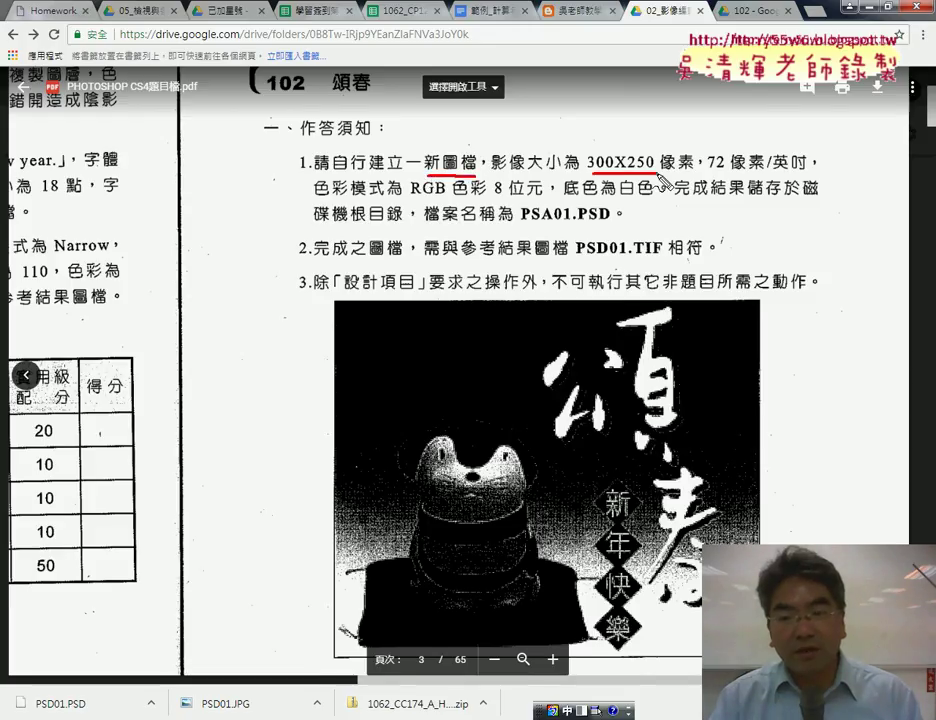
mouse_move(628, 150)
mouse_down()
mouse_move(610, 171)
mouse_move(692, 172)
mouse_up()
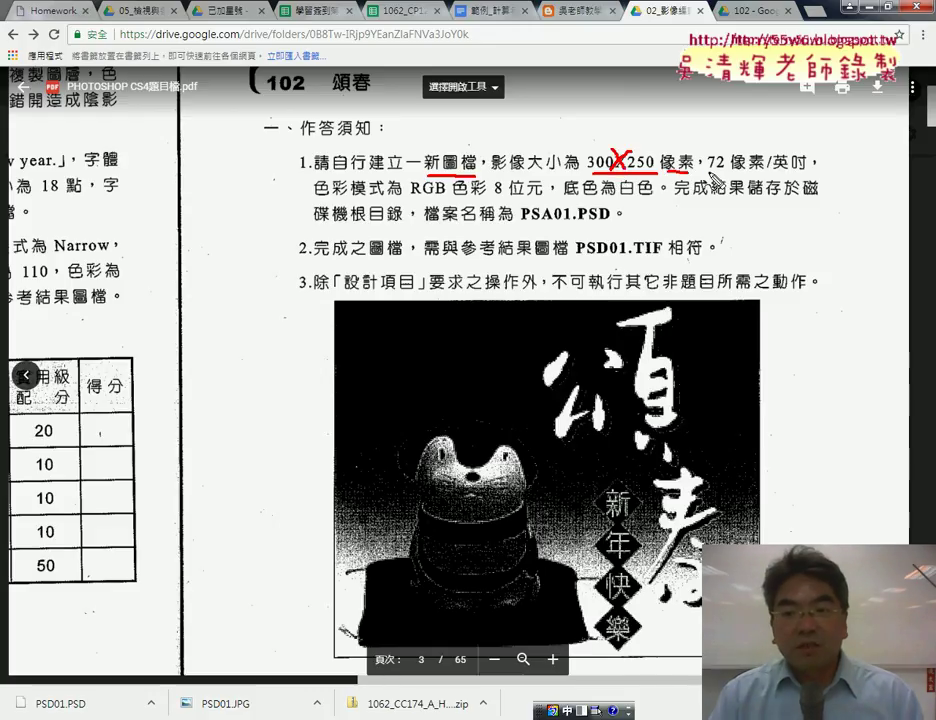
drag(729, 173, 801, 173)
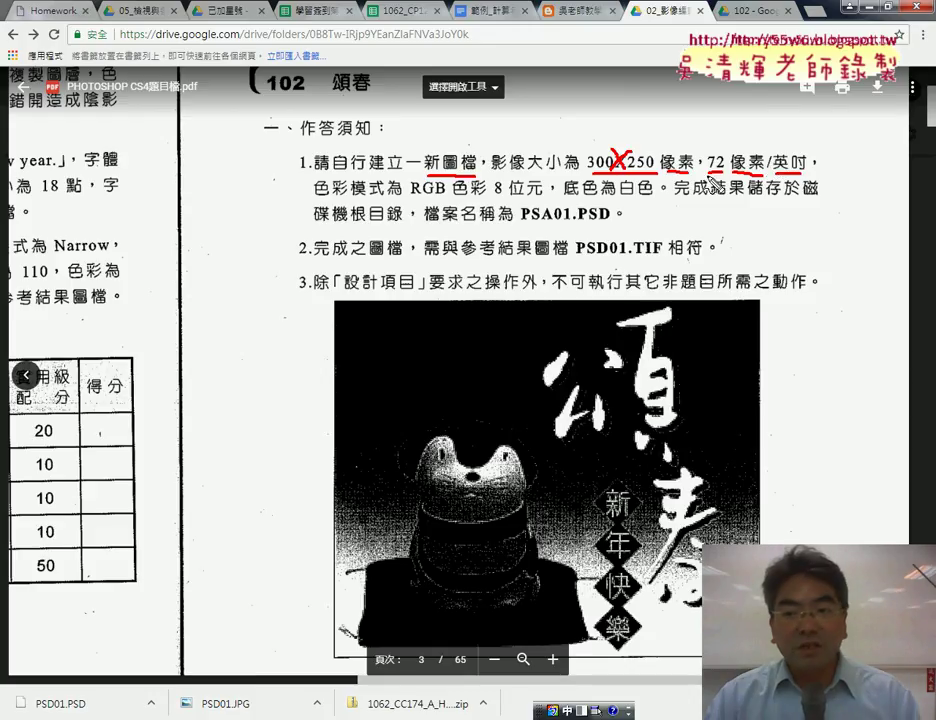
drag(707, 150, 708, 172)
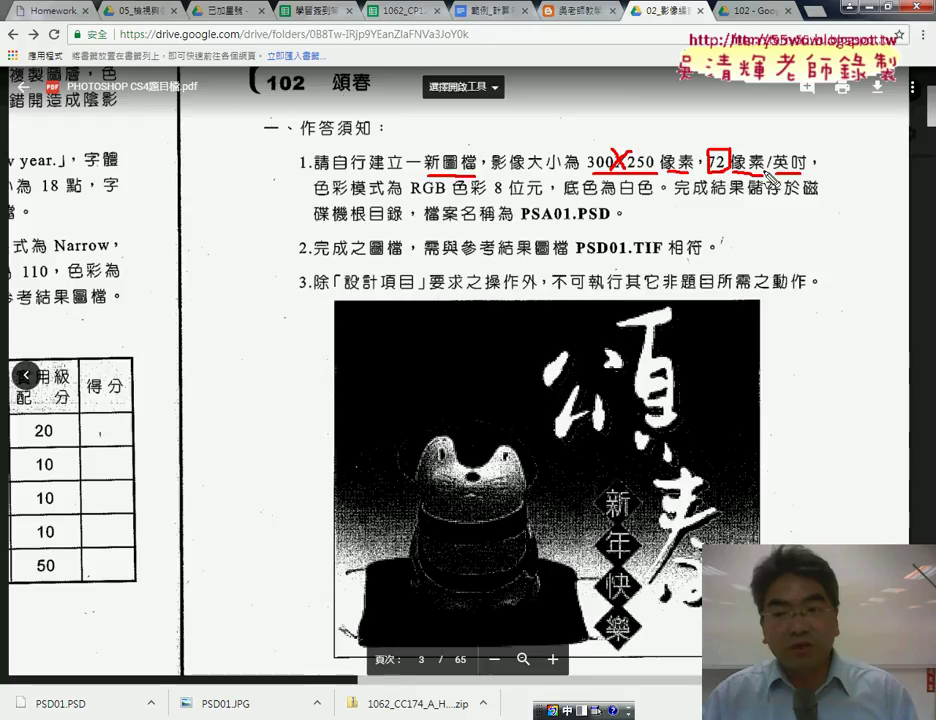
mouse_move(686, 118)
mouse_down()
mouse_move(686, 140)
mouse_move(713, 124)
mouse_move(729, 168)
mouse_up()
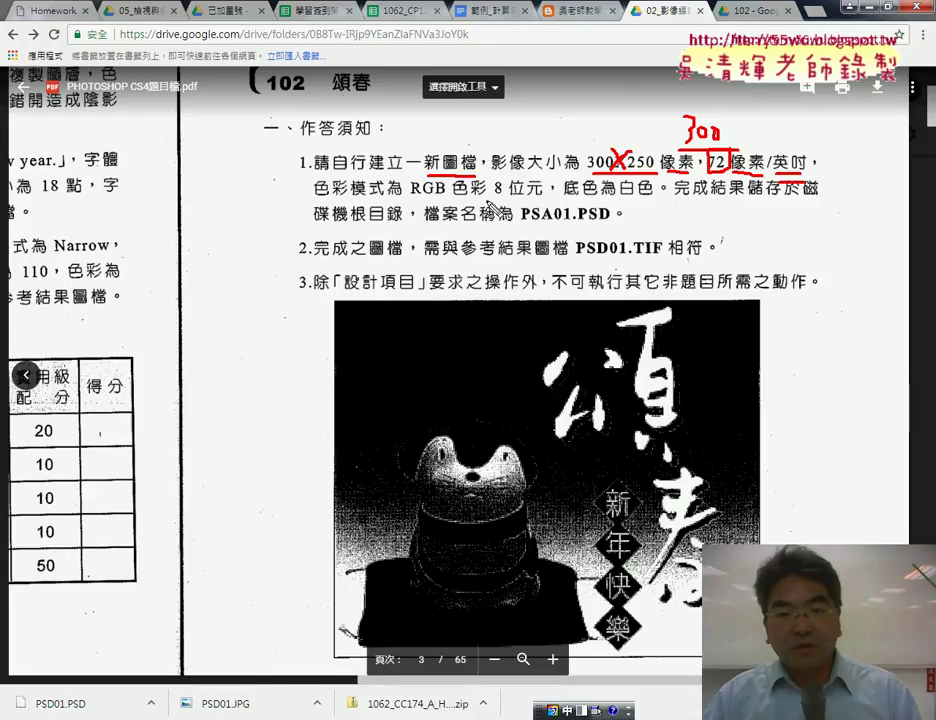
Underline the 8 位元, 白色 background and PSA01.PSD filename requirements, clear the ink, and return to Photoshop
drag(545, 195, 490, 199)
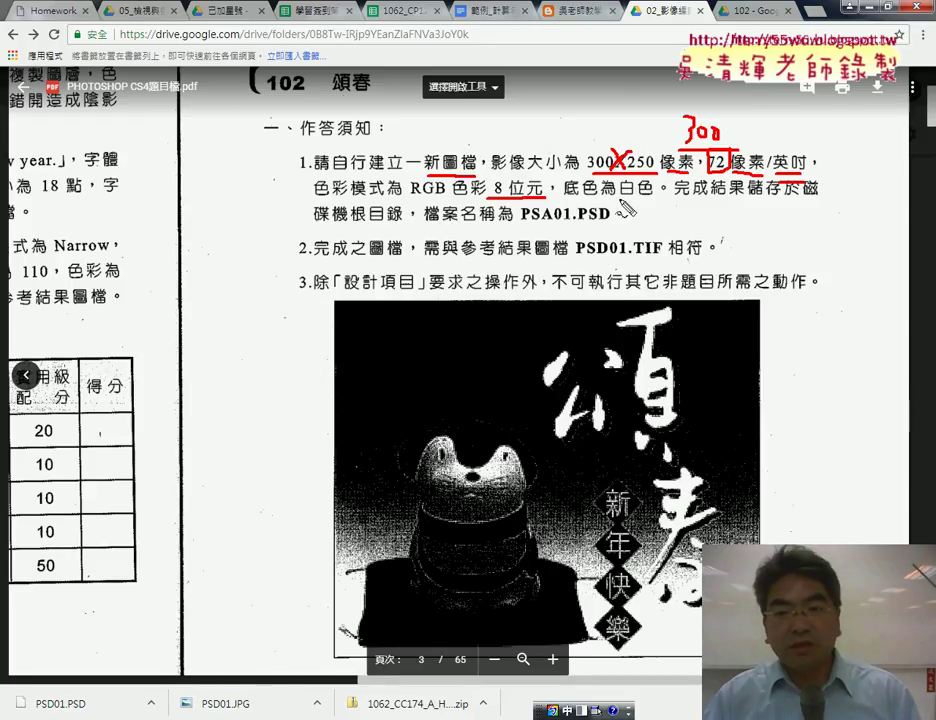
drag(619, 196, 655, 196)
drag(775, 192, 818, 197)
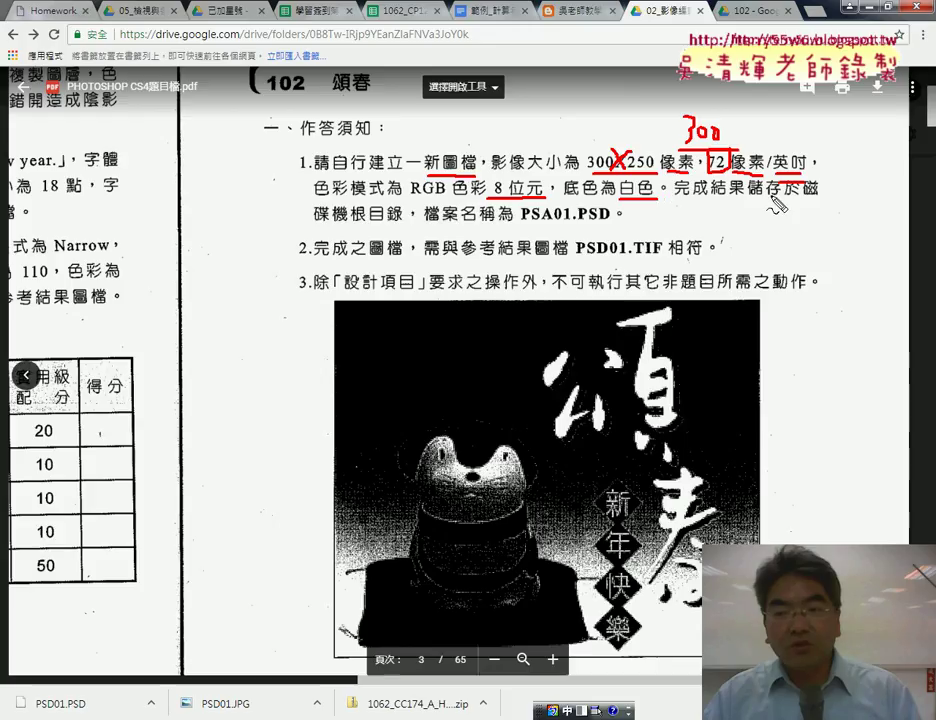
drag(520, 224, 610, 223)
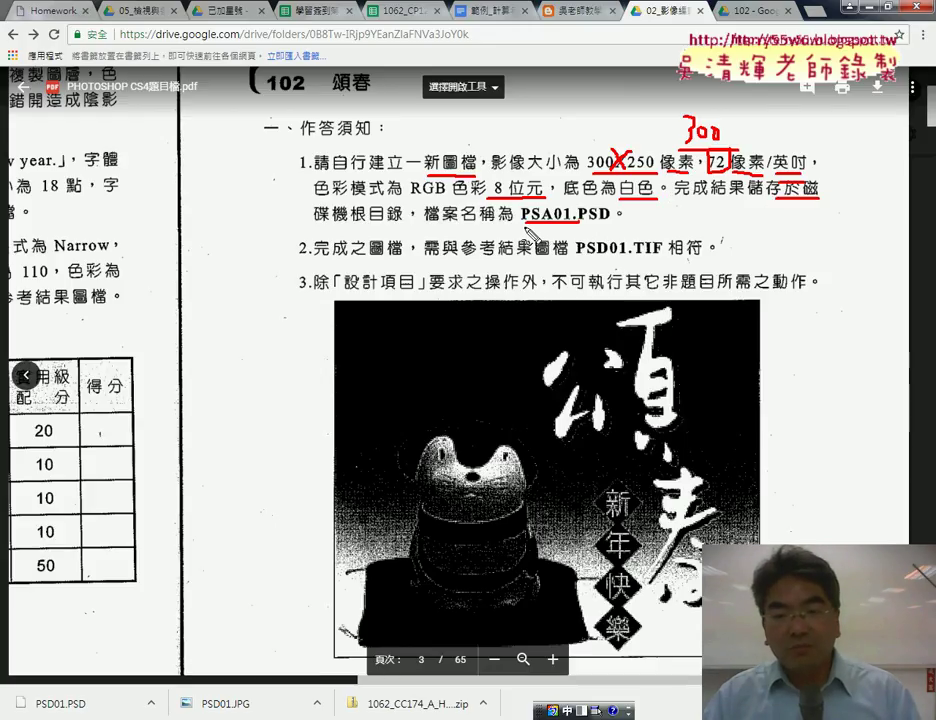
drag(525, 227, 565, 226)
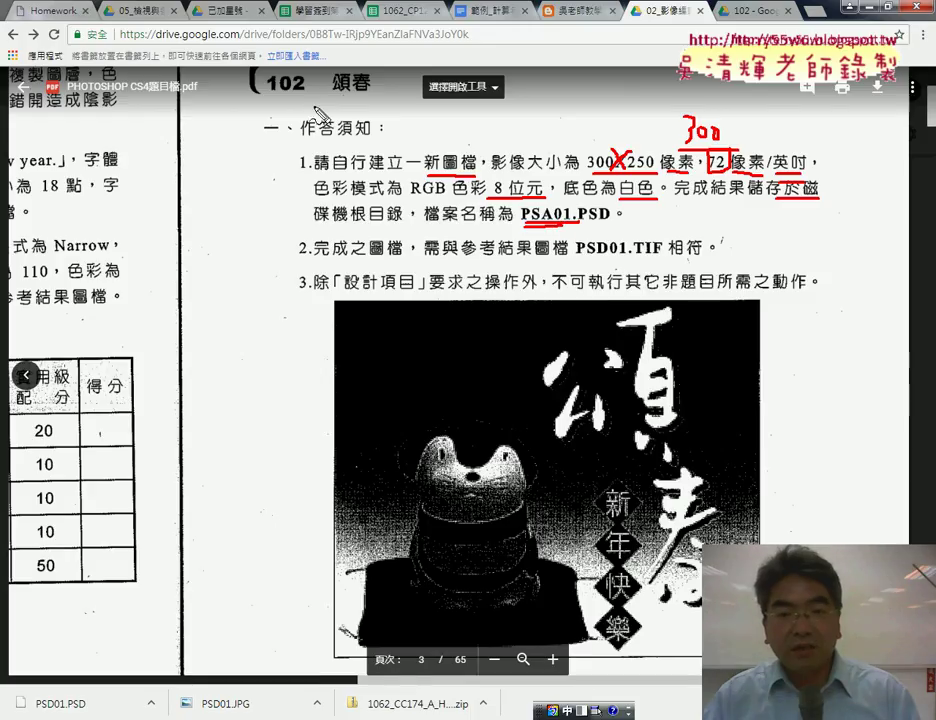
drag(266, 97, 305, 101)
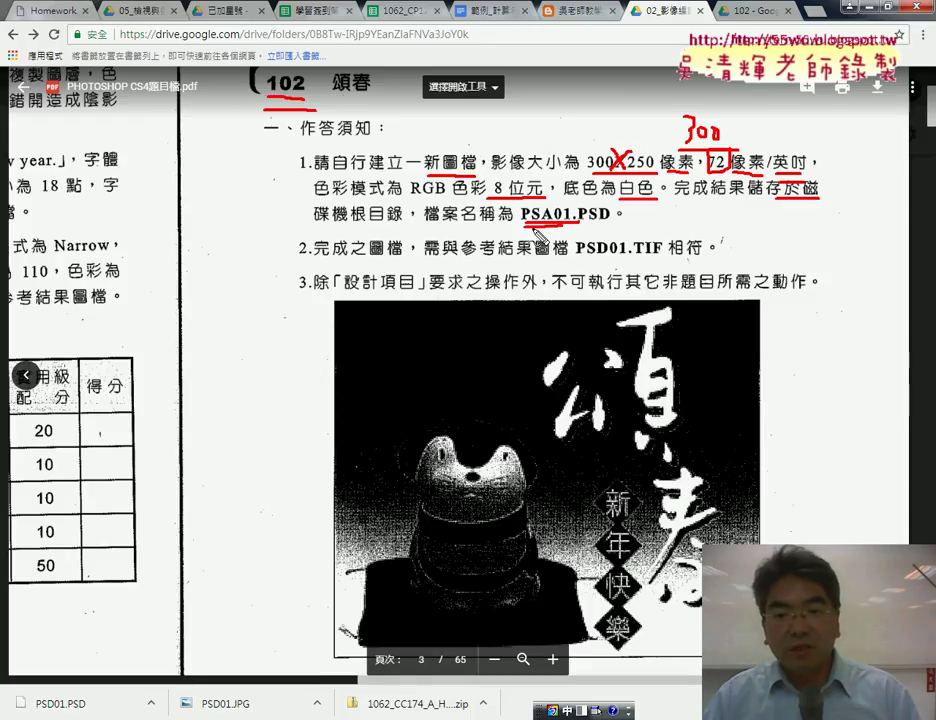
drag(531, 229, 566, 240)
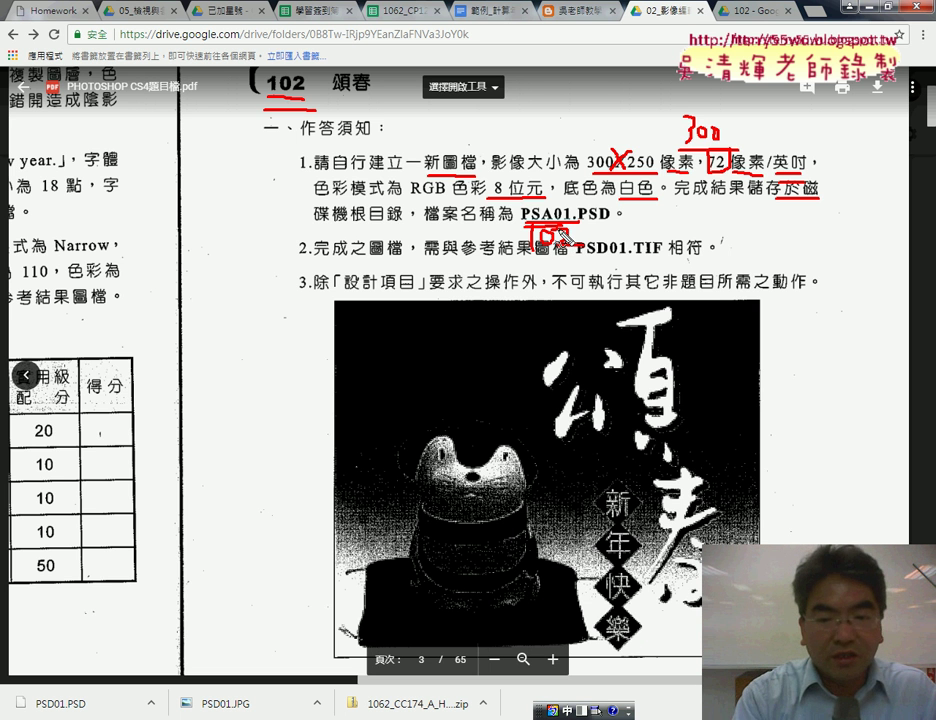
key(Escape)
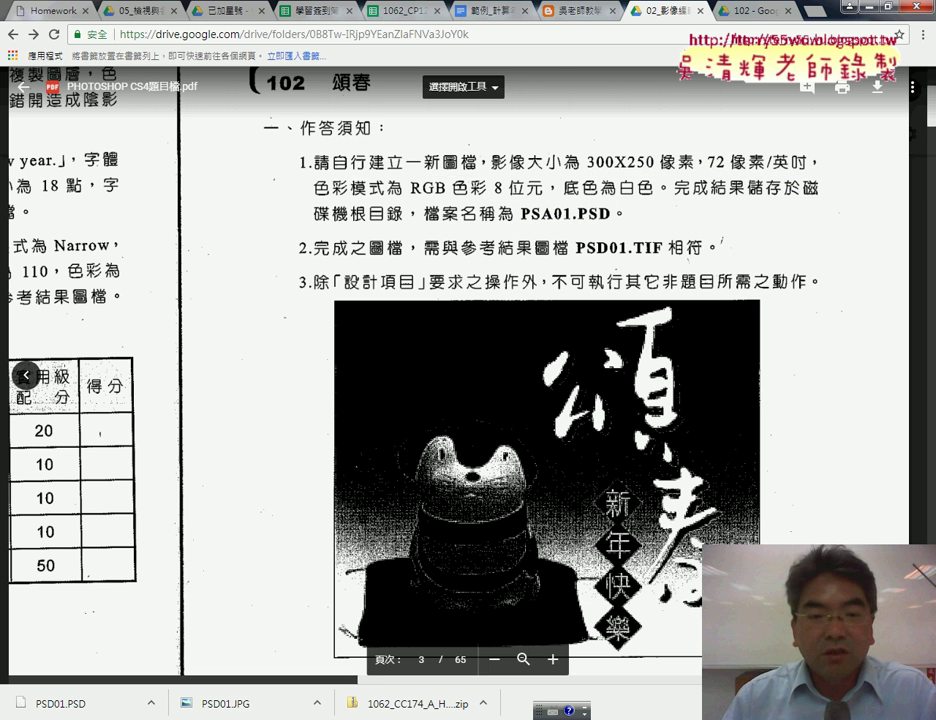
key(alt+Tab)
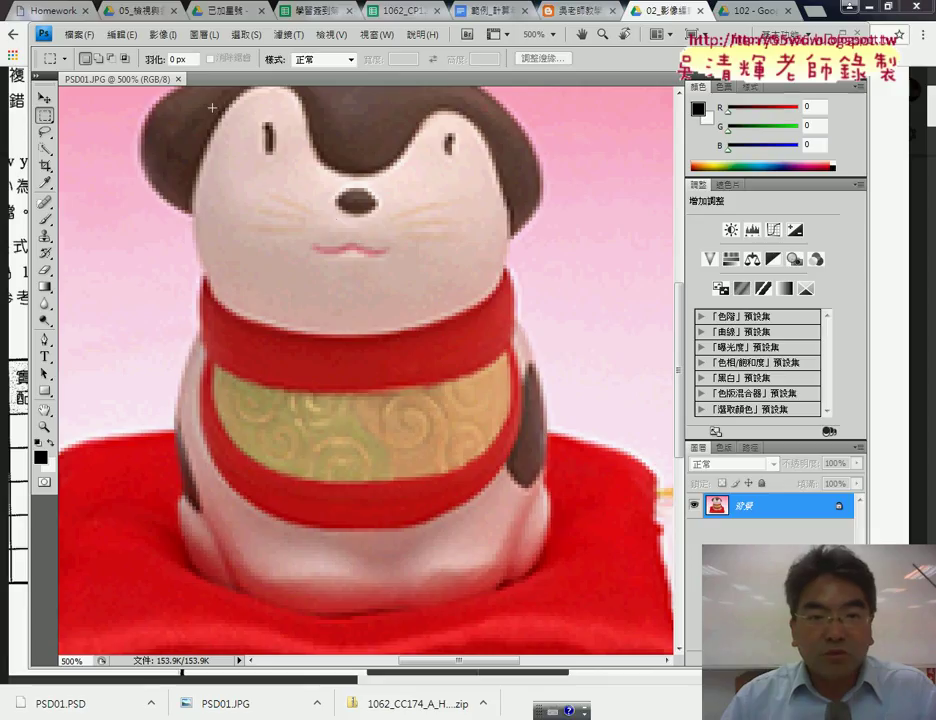
Close the mascot photo and start a new document named 102
click(178, 79)
click(79, 34)
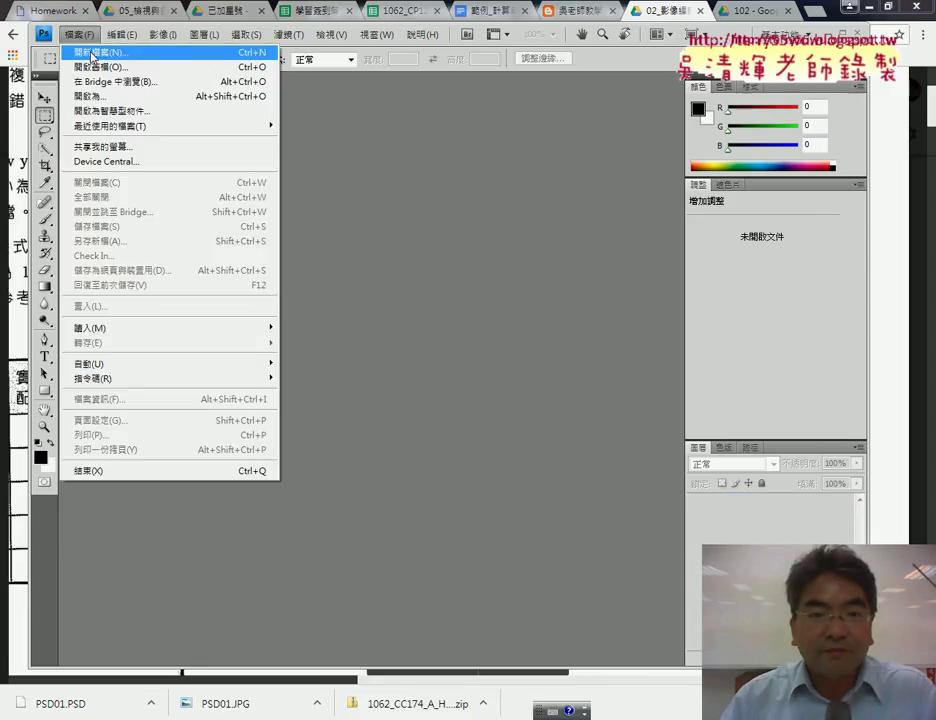
click(91, 53)
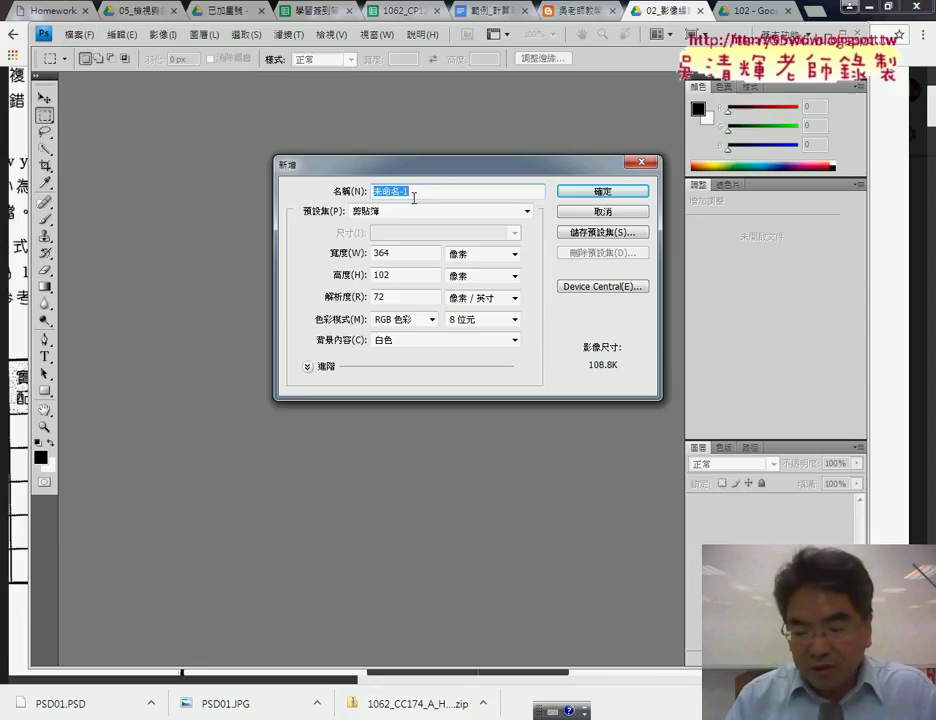
text(102)
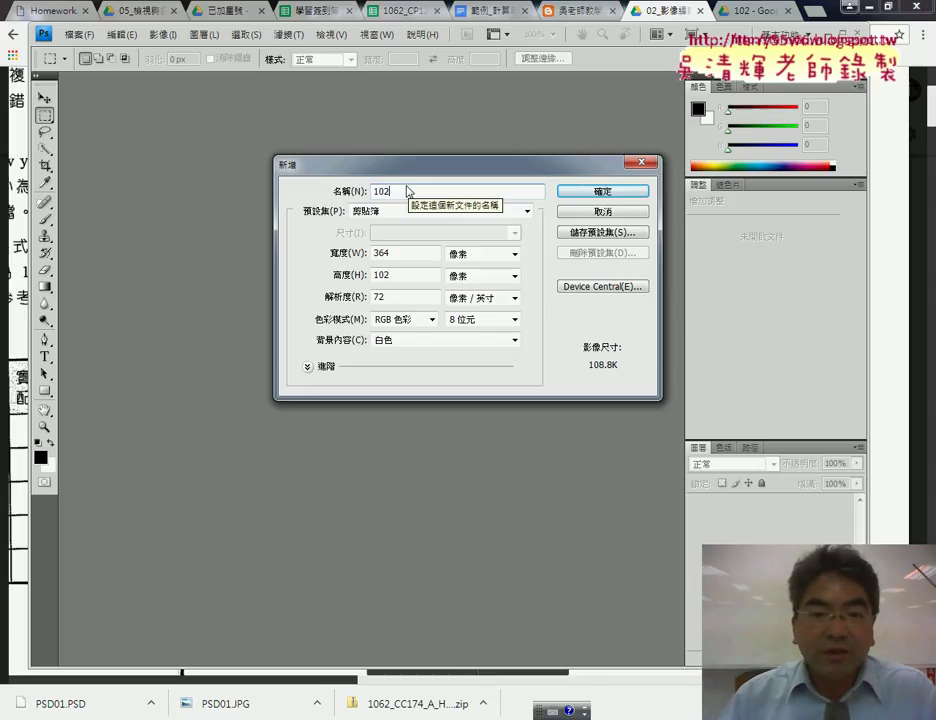
Set the size to 300 × 250 pixels at resolution 72 and check the bit-depth options
double_click(390, 254)
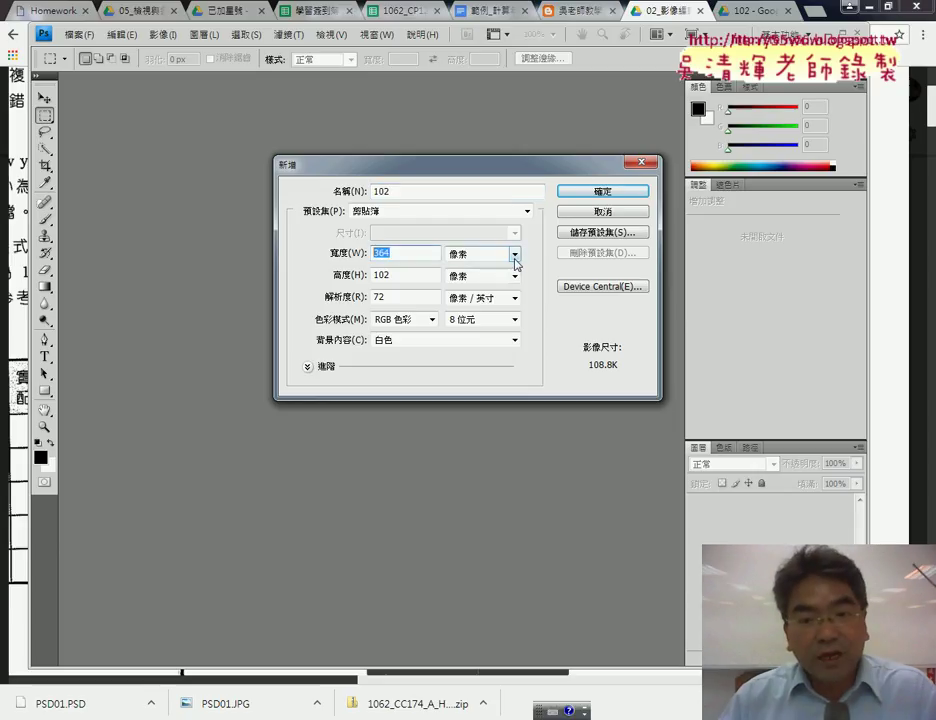
click(514, 256)
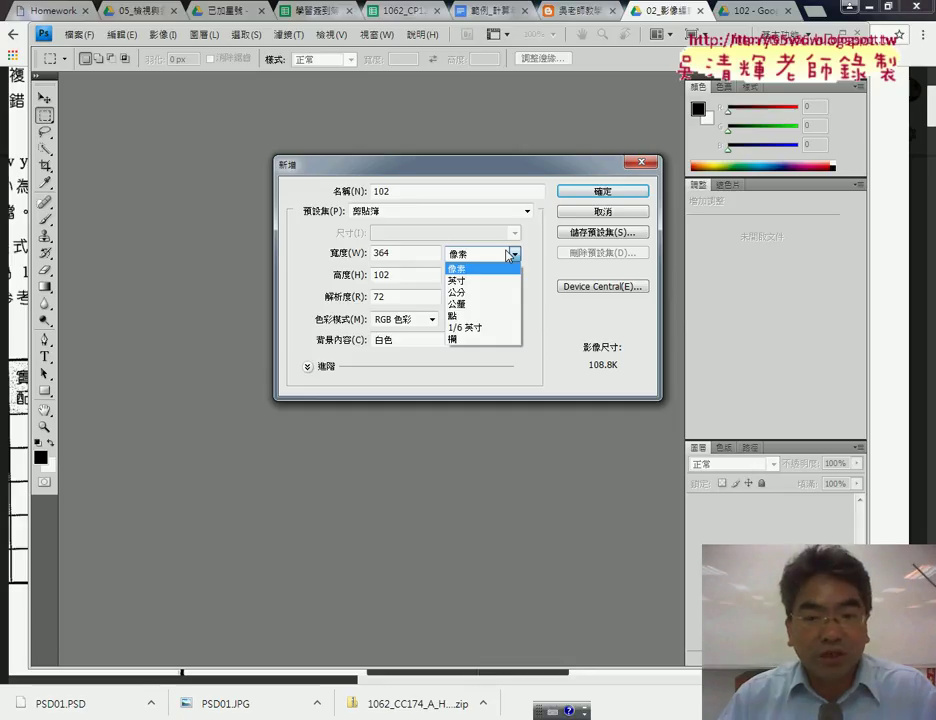
click(403, 253)
drag(403, 253, 355, 253)
text(3)
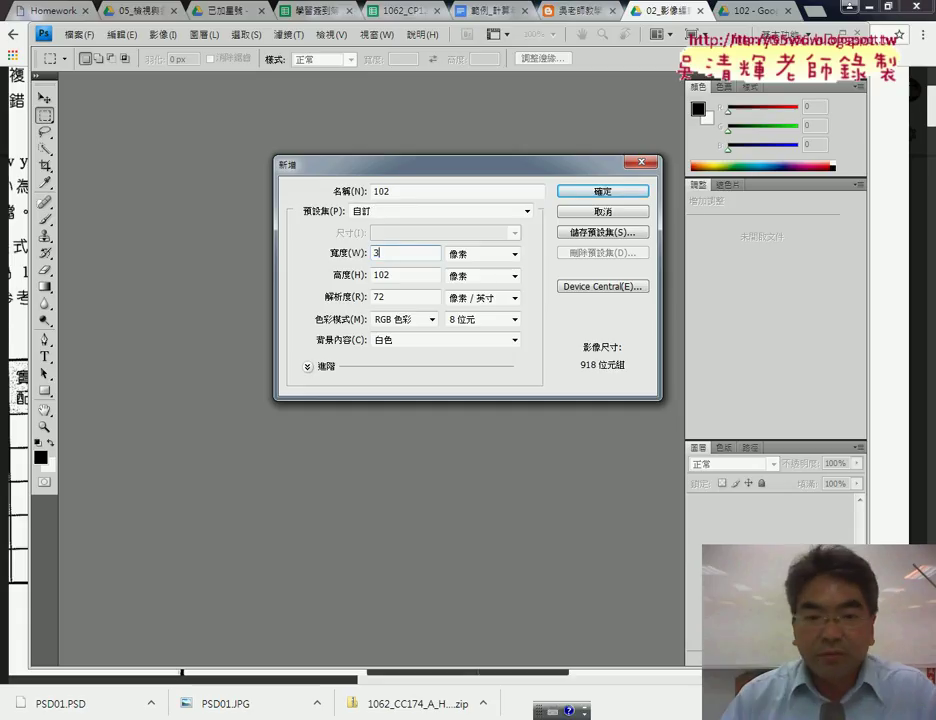
text(00)
drag(400, 277, 372, 273)
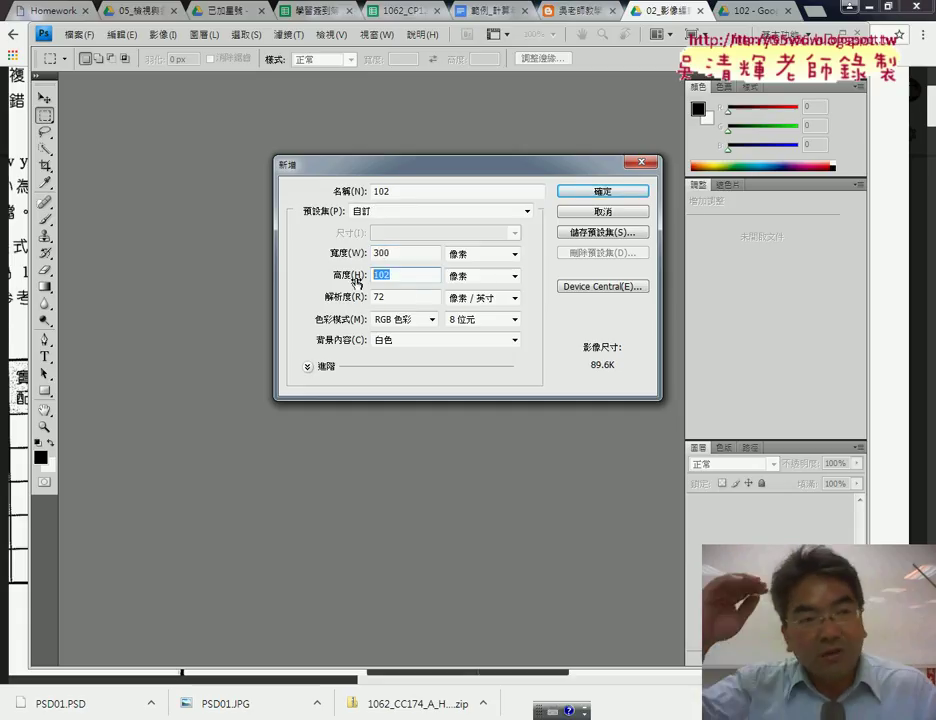
text(25)
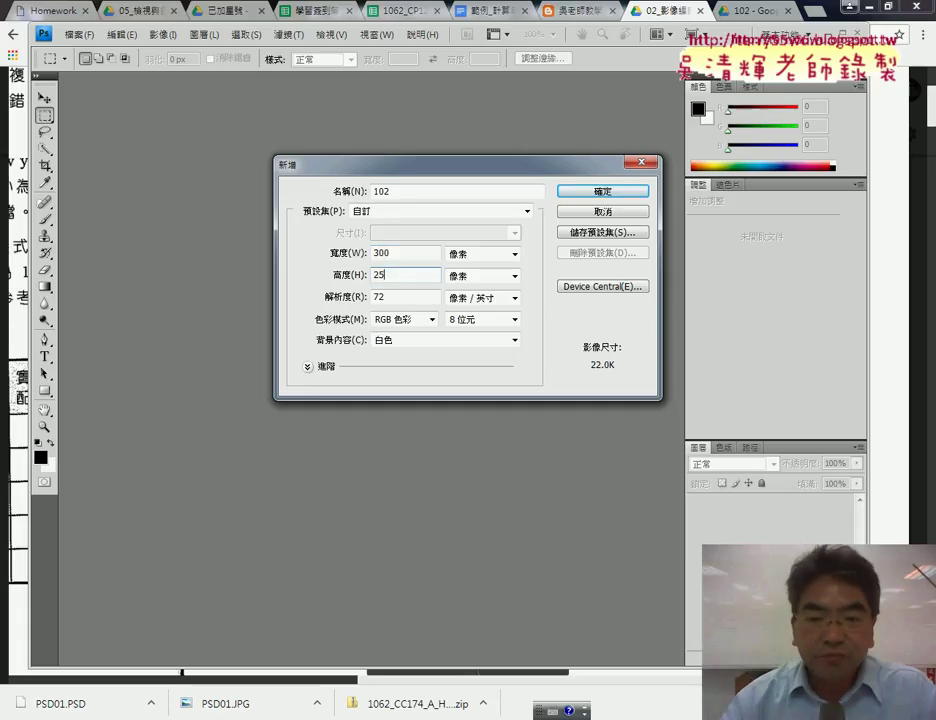
text(0)
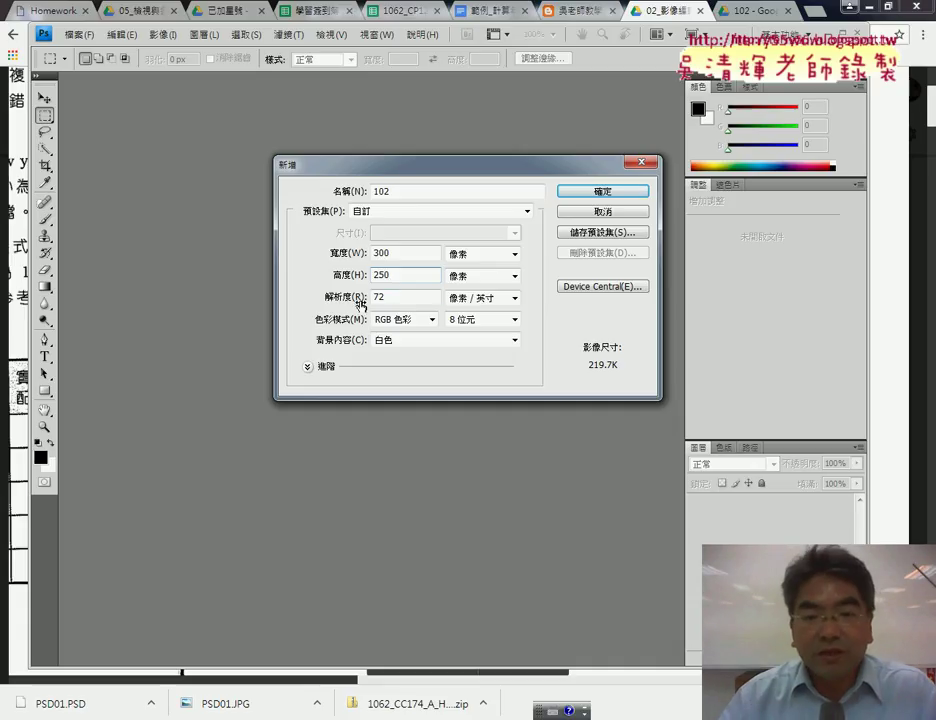
double_click(394, 299)
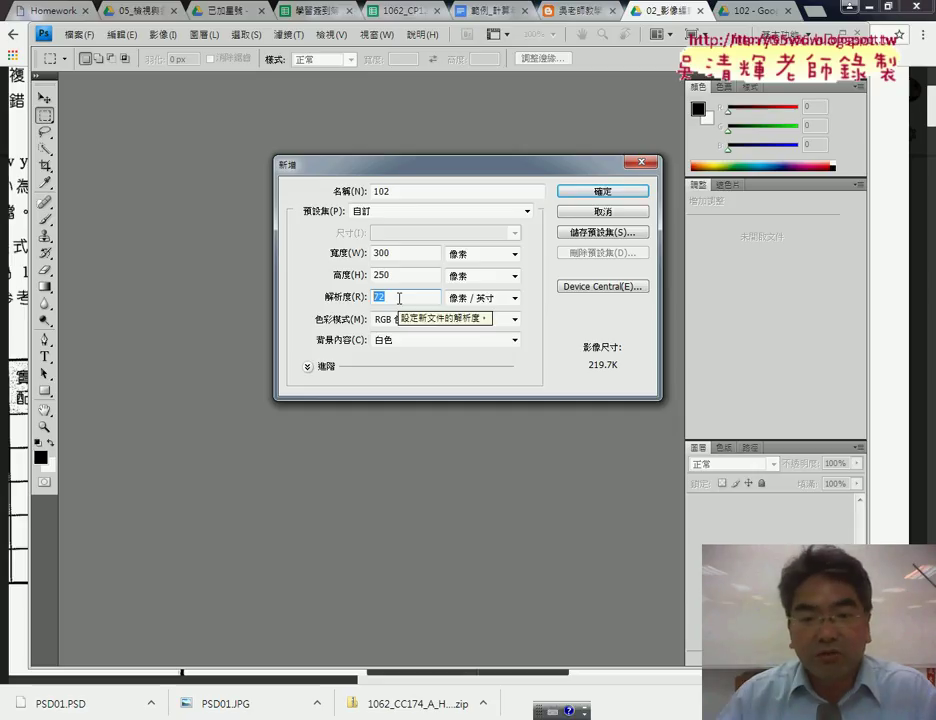
click(477, 324)
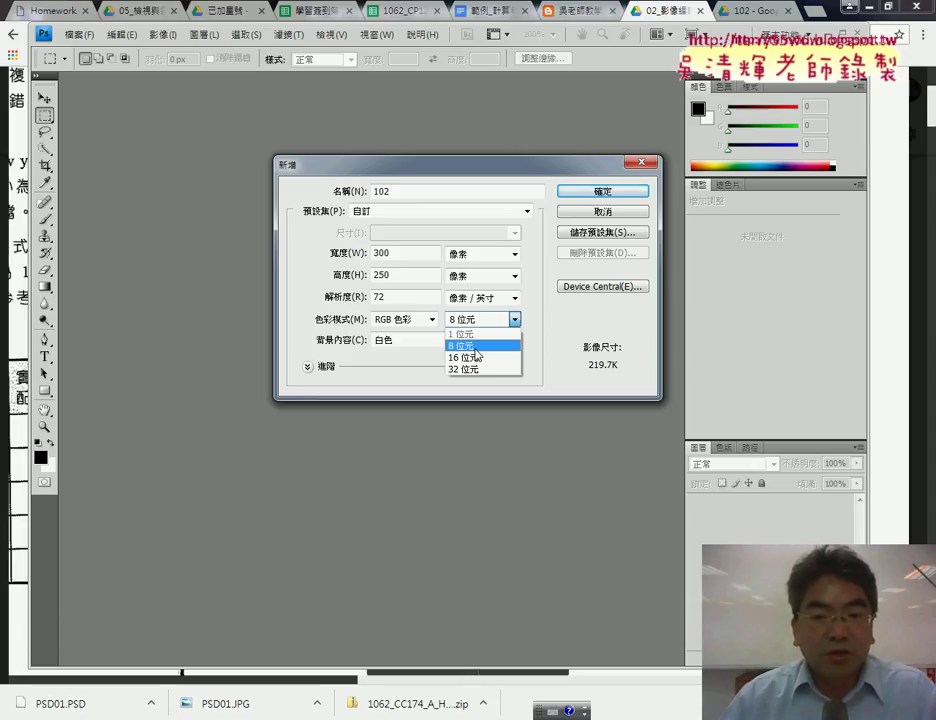
click(476, 349)
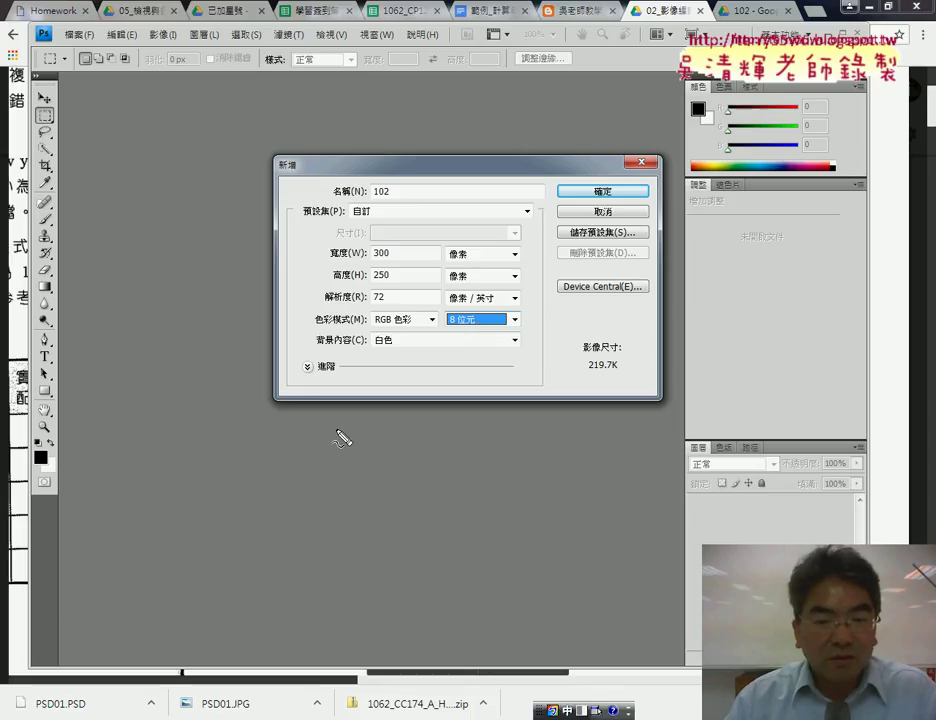
drag(337, 432, 366, 461)
mouse_move(380, 391)
mouse_down()
mouse_move(378, 410)
mouse_move(430, 438)
mouse_up()
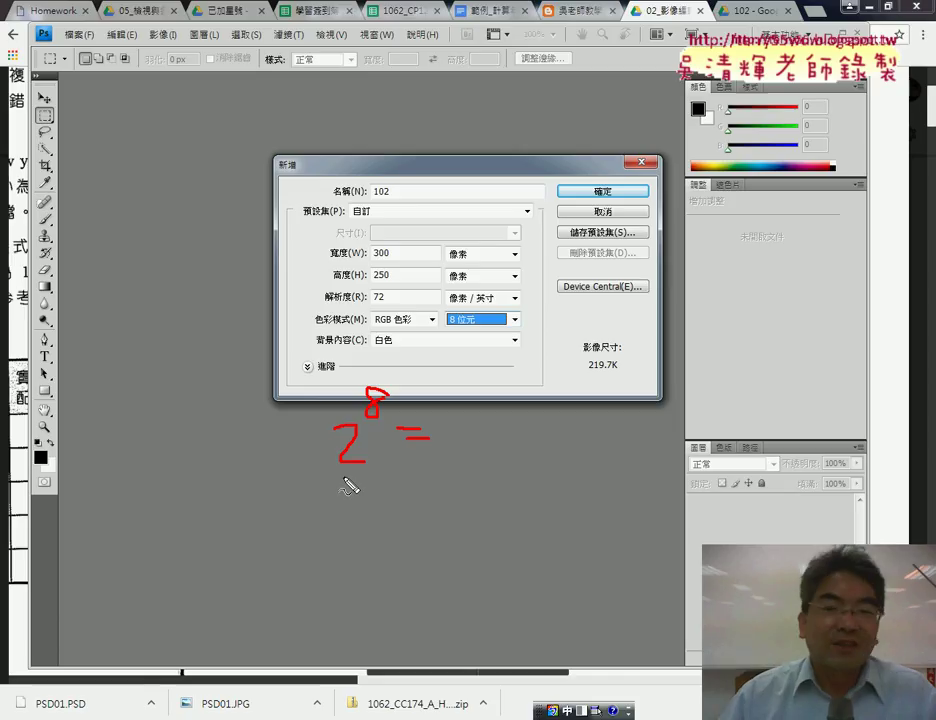
mouse_move(446, 428)
mouse_down()
mouse_move(472, 458)
mouse_move(486, 454)
mouse_up()
mouse_move(517, 412)
mouse_down()
mouse_move(539, 463)
mouse_move(514, 450)
mouse_up()
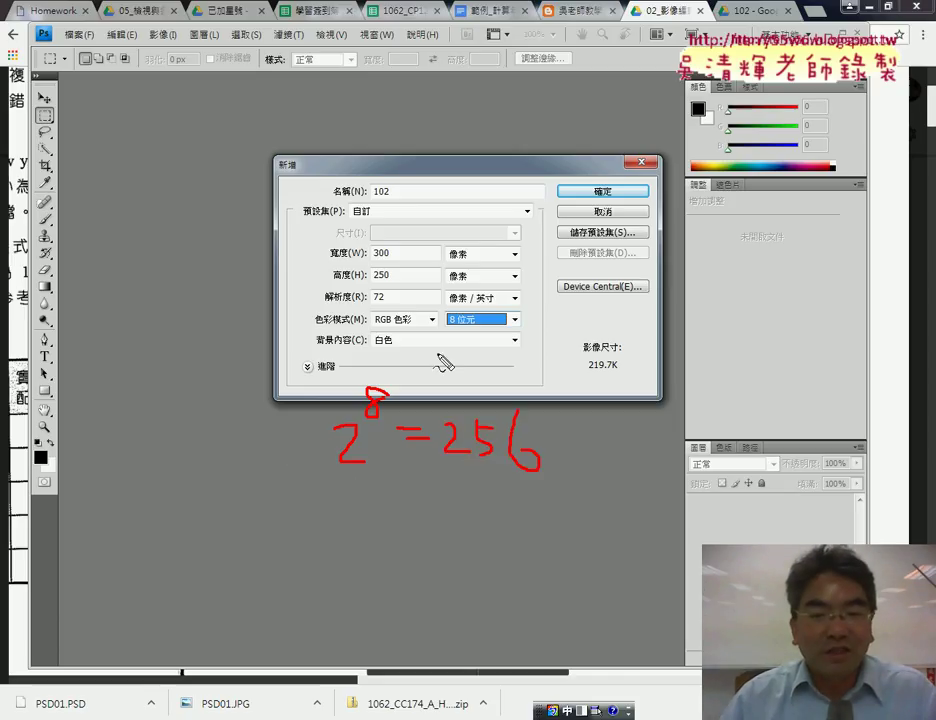
mouse_move(325, 332)
mouse_down()
mouse_move(533, 330)
mouse_move(502, 313)
mouse_move(298, 326)
mouse_move(240, 390)
mouse_move(320, 430)
mouse_up()
drag(484, 472, 516, 471)
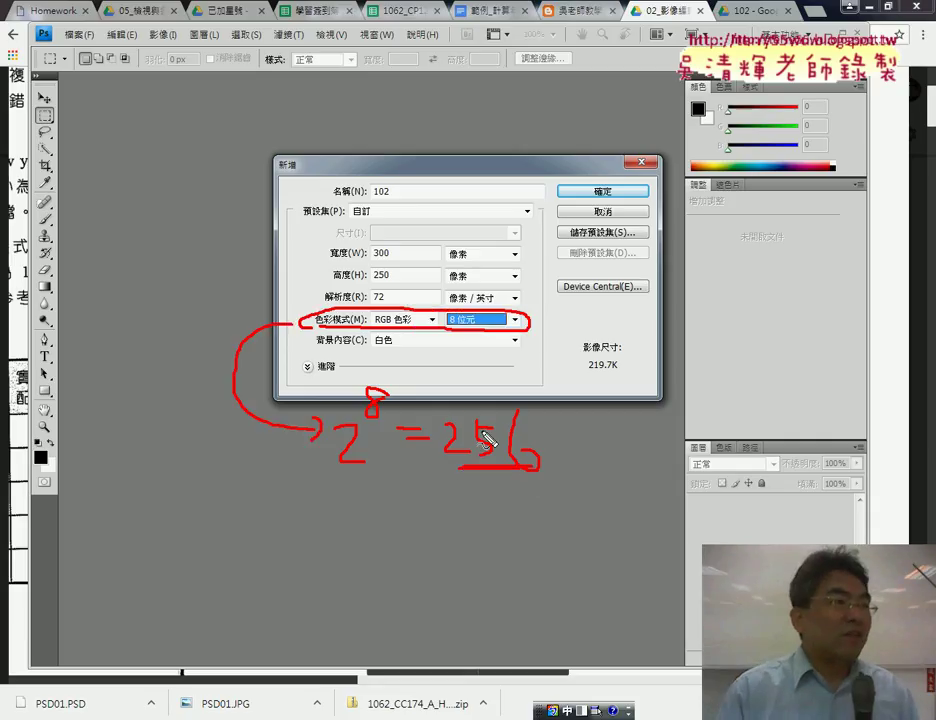
drag(459, 469, 532, 467)
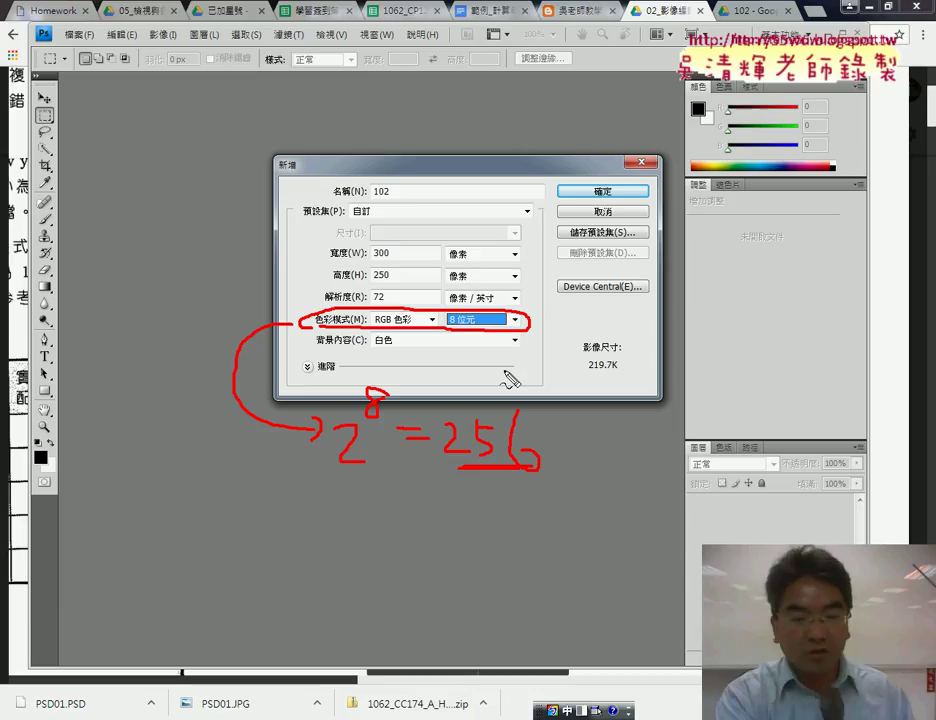
key(shift+Tab)
key(shift+Tab)
key(shift+Tab)
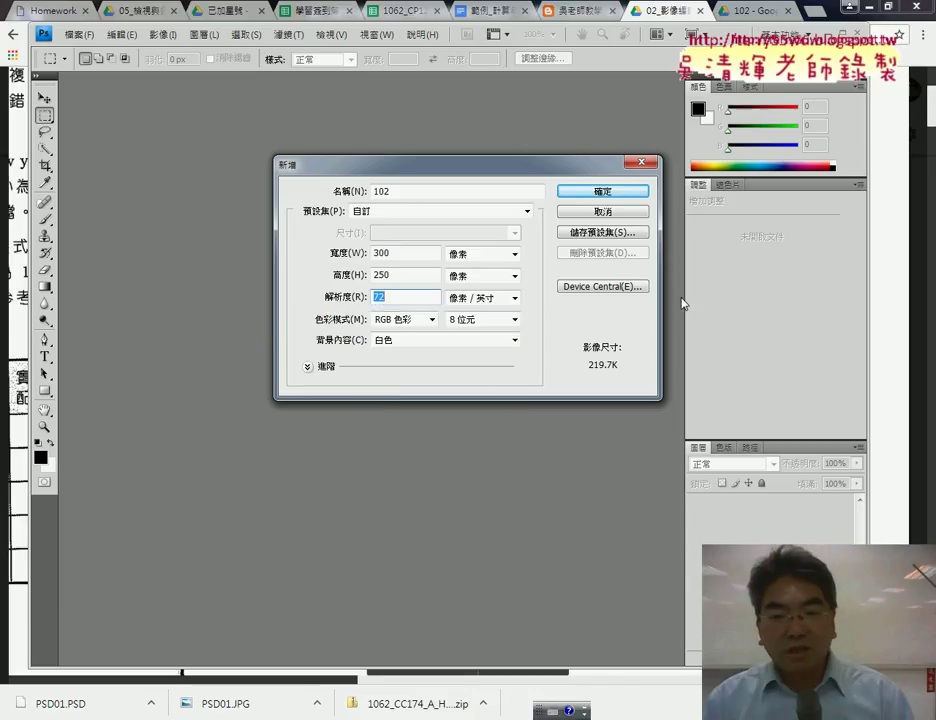
Keep the bit depth at 8 位元 and bring the exam PDF back to the front
click(515, 320)
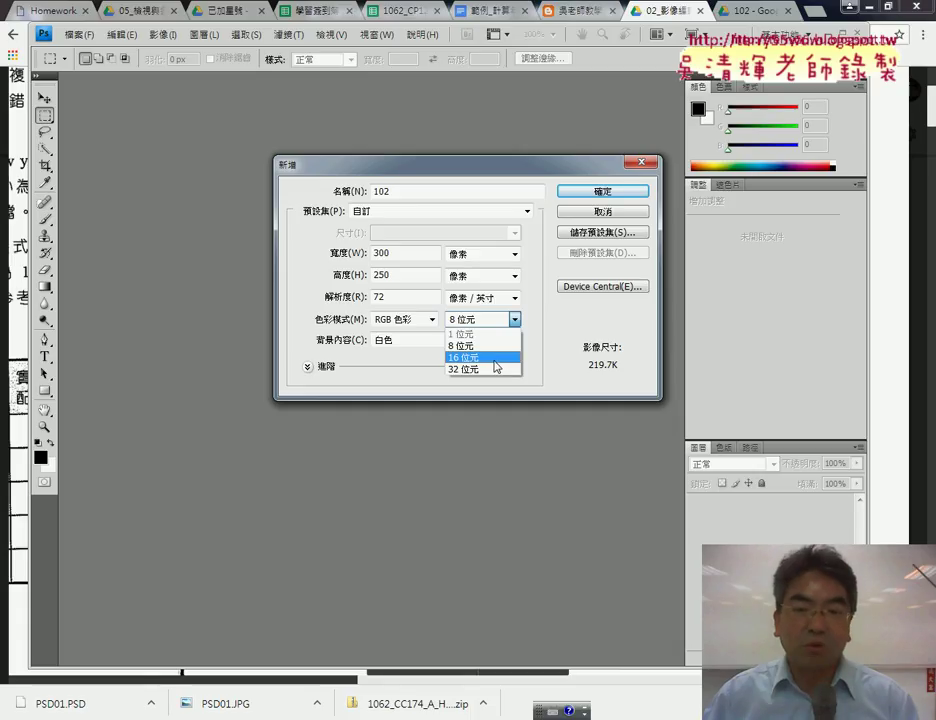
click(493, 348)
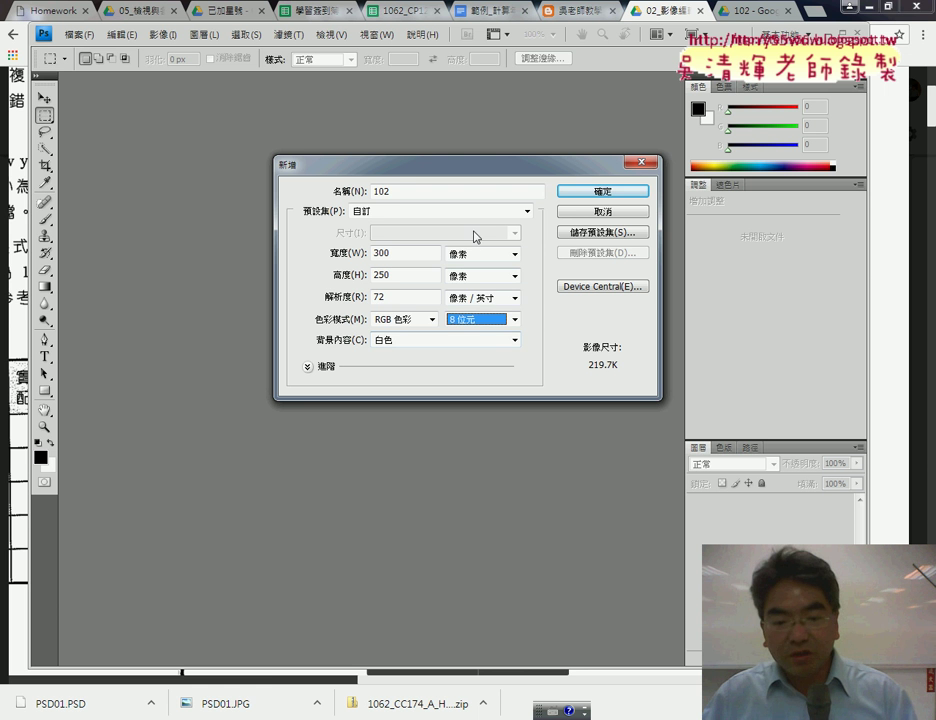
click(236, 712)
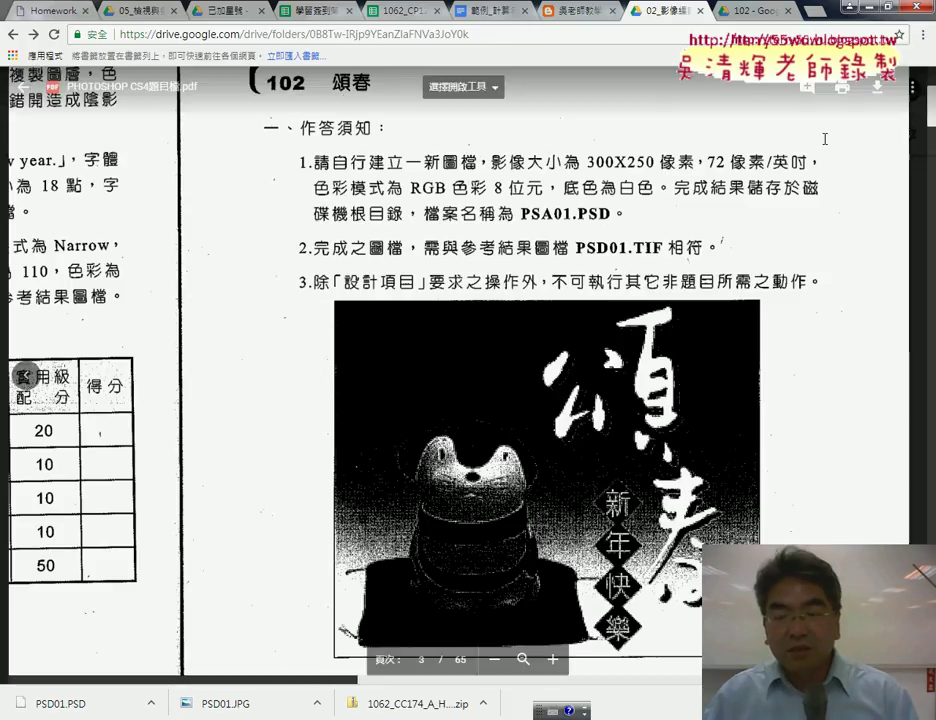
Confirm the New dialog to create the 300 × 250 px, 8-bit RGB document 102
key(alt+Tab)
click(628, 196)
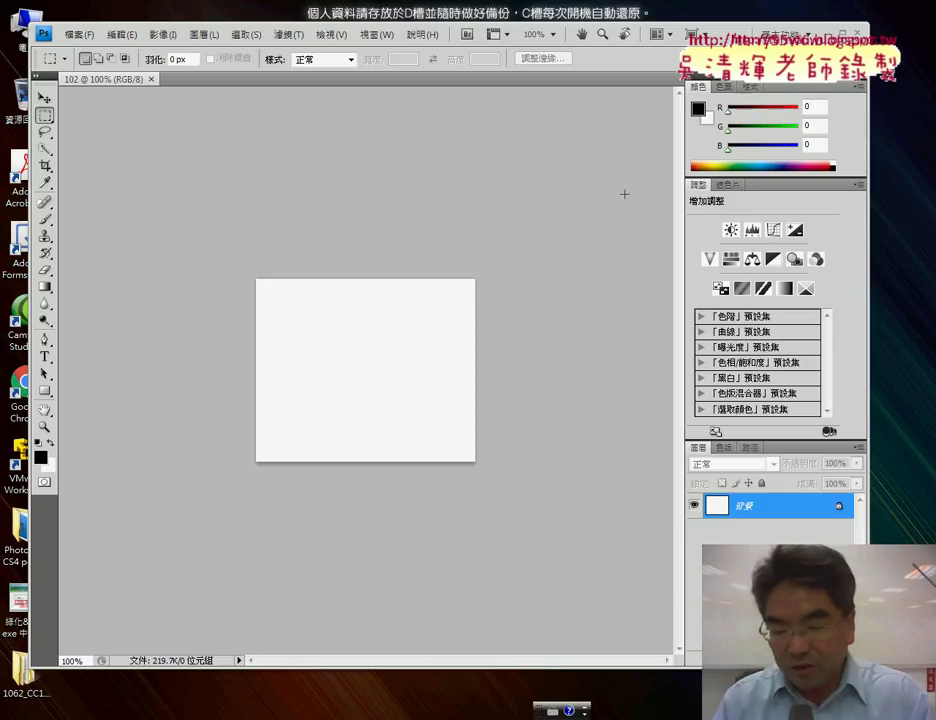
Toggle the blank canvas between 100% and 200% zoom, then return to the exam PDF
key(ctrl+plus)
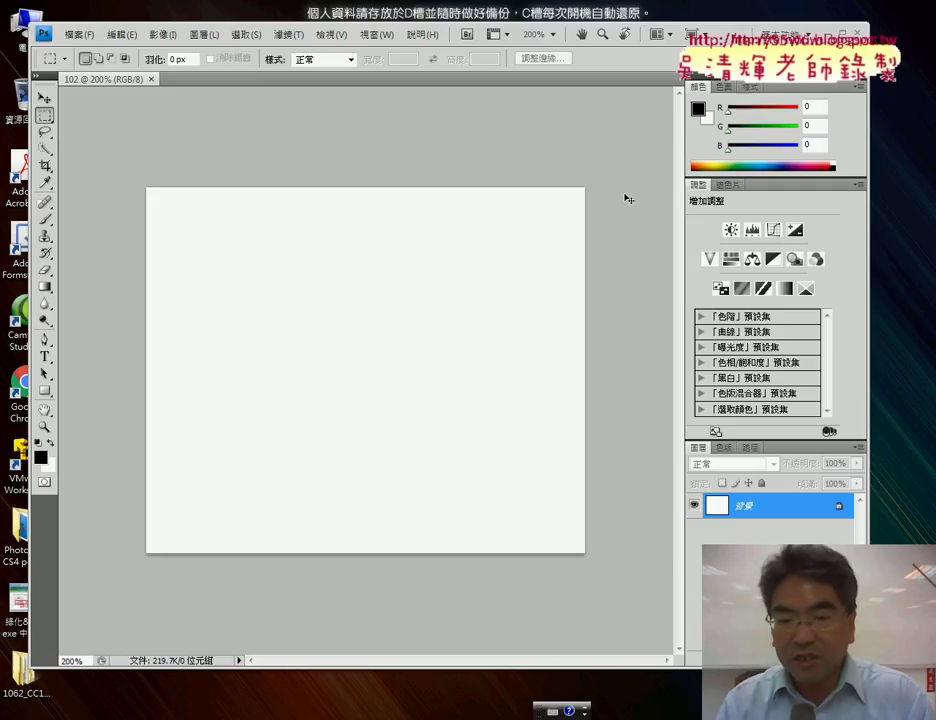
key(ctrl+minus)
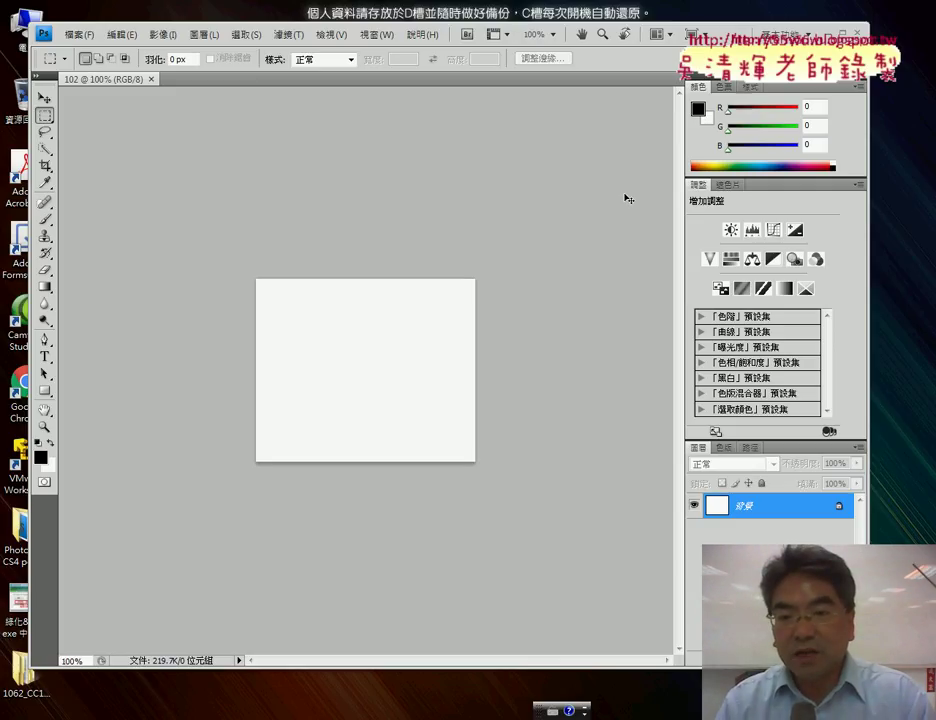
key(ctrl+plus)
key(ctrl+minus)
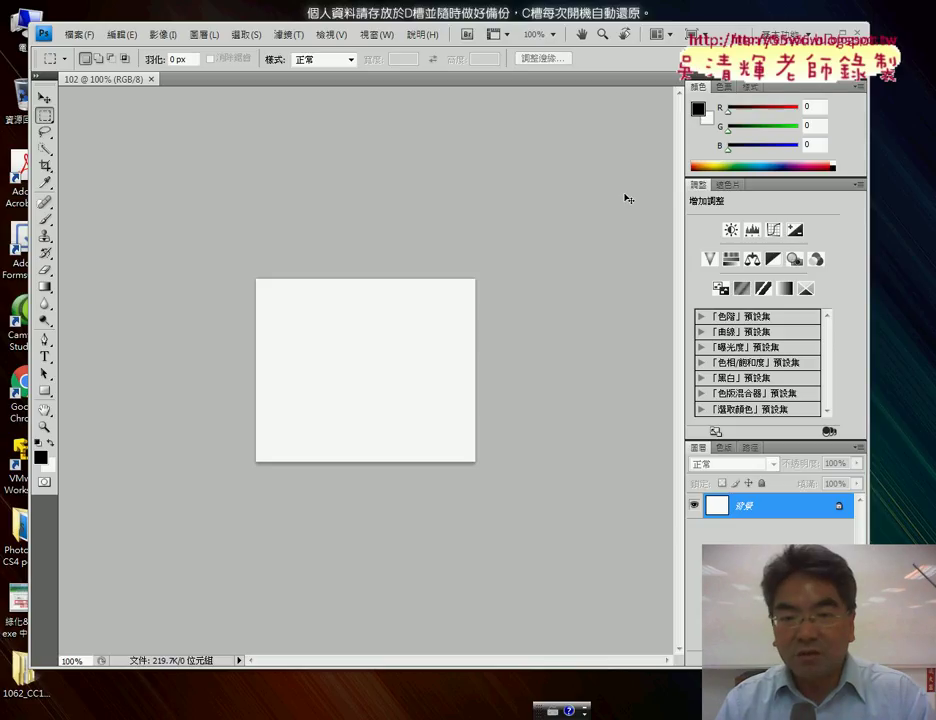
key(ctrl+plus)
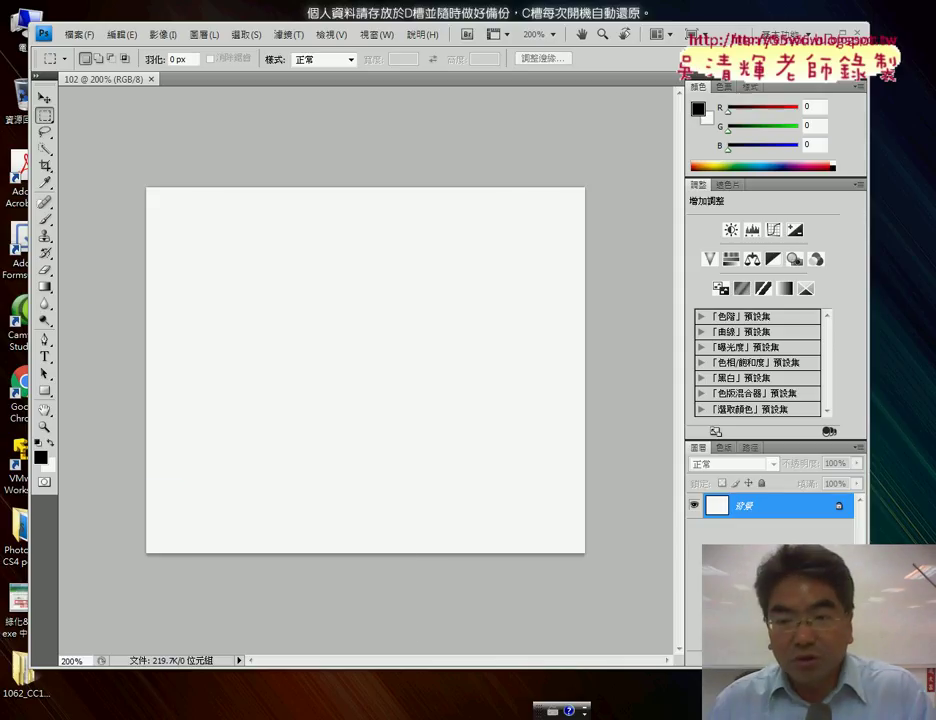
key(alt+Tab)
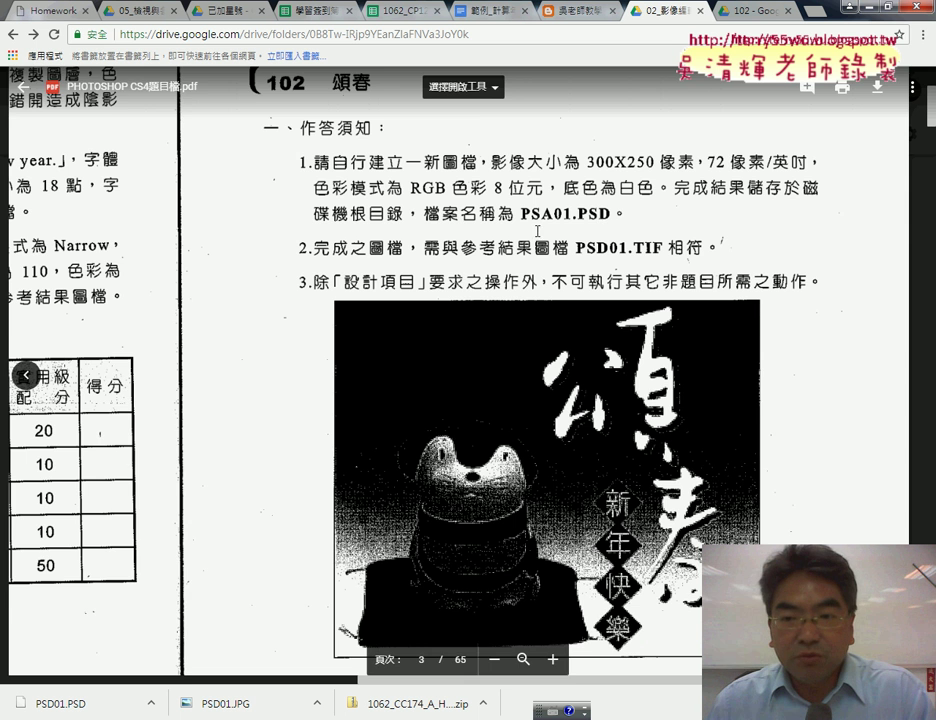
Preview the reference image PSD01.TIF in the 102 Google Drive folder
scroll(472, 247, down, 1)
scroll(488, 195, up, 2)
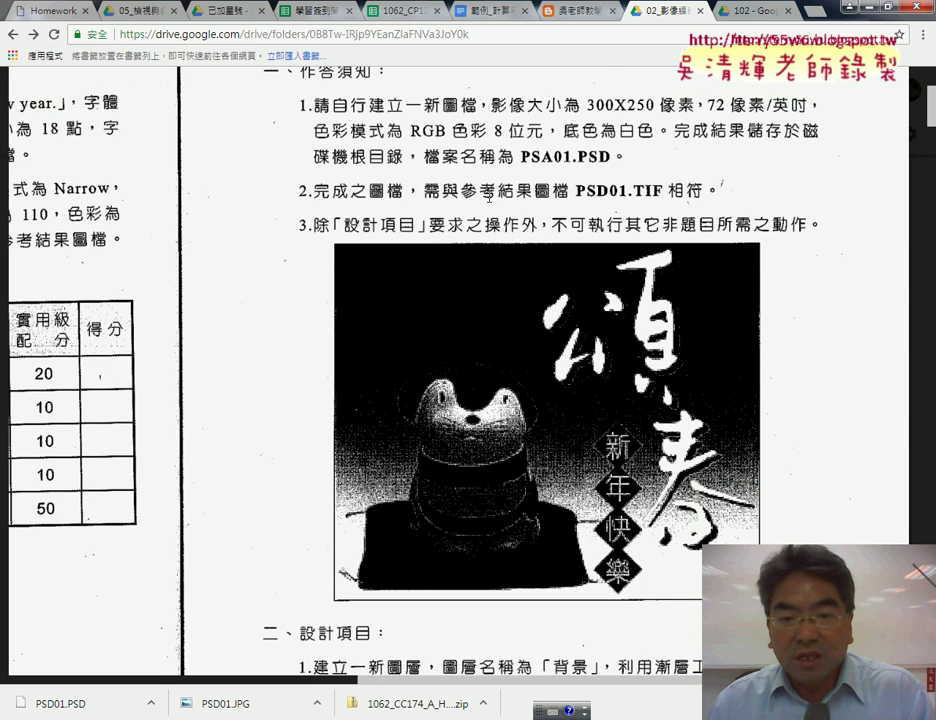
scroll(487, 222, down, 2)
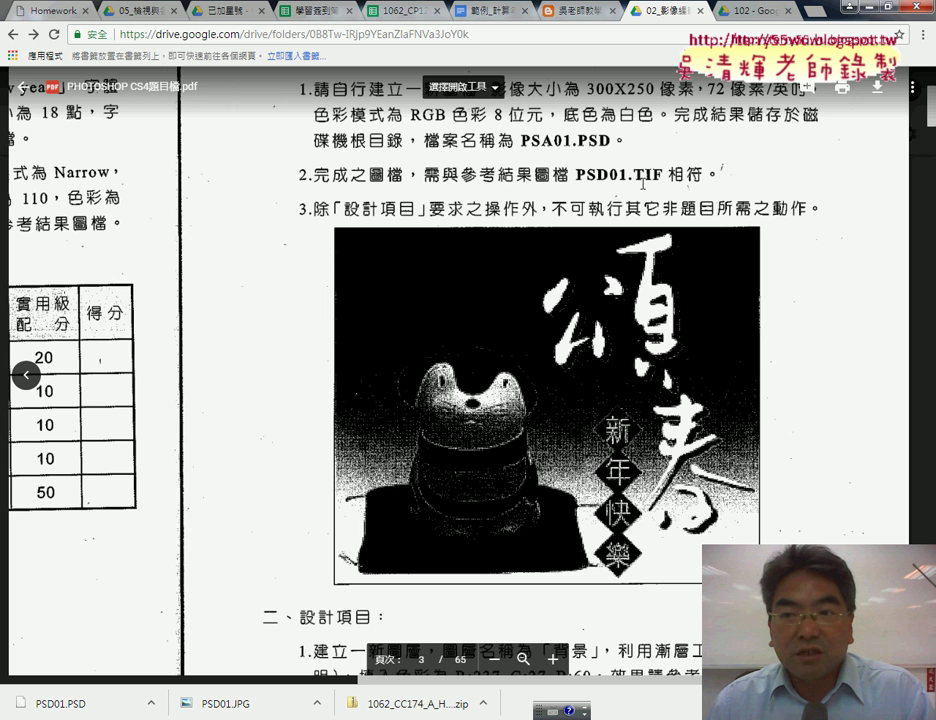
click(757, 10)
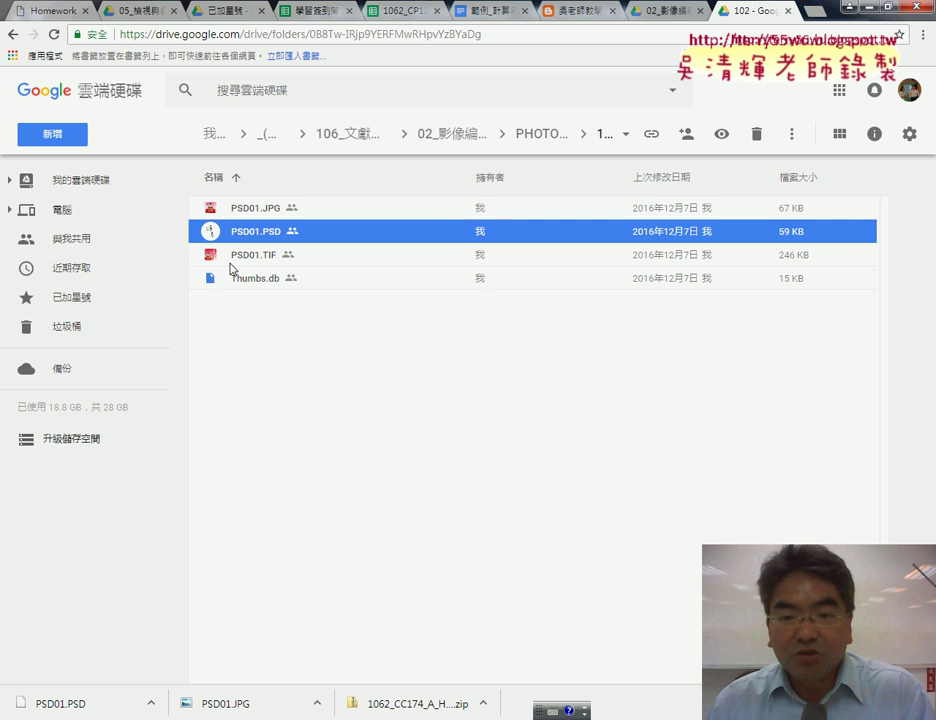
double_click(234, 260)
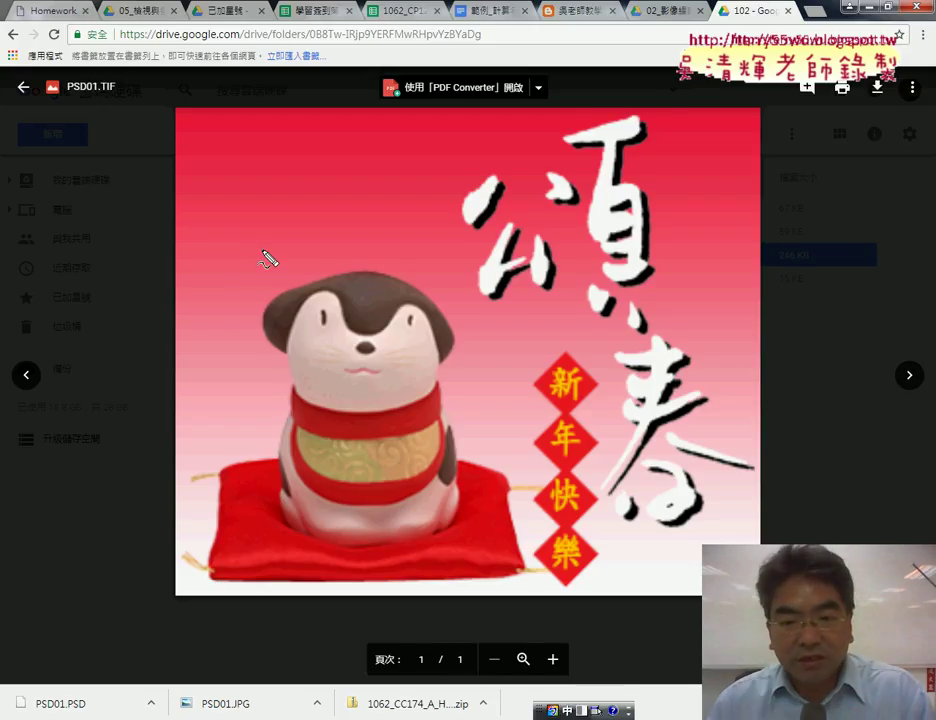
Mark up the PSD01.TIF preview with pen strokes, clear them, and return to the exam PDF
mouse_move(260, 254)
mouse_down()
mouse_move(395, 270)
mouse_move(499, 344)
mouse_move(533, 574)
mouse_move(349, 606)
mouse_move(178, 418)
mouse_move(259, 270)
mouse_up()
mouse_move(526, 330)
mouse_down()
mouse_move(428, 182)
mouse_move(773, 345)
mouse_move(668, 564)
mouse_move(507, 327)
mouse_up()
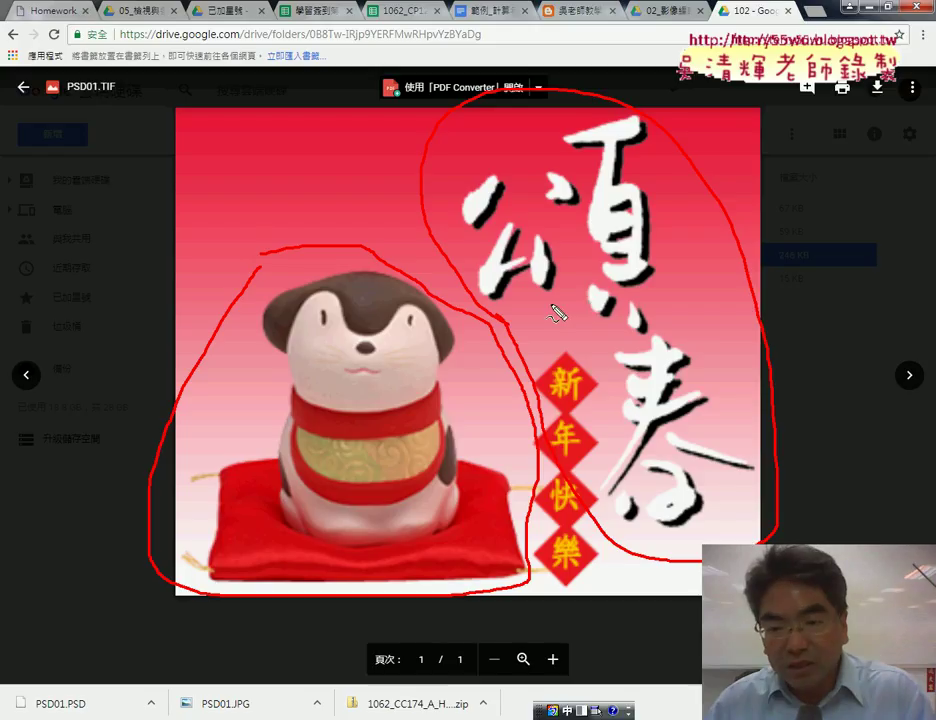
mouse_move(549, 340)
mouse_down()
mouse_move(610, 389)
mouse_move(592, 613)
mouse_move(518, 501)
mouse_move(539, 359)
mouse_up()
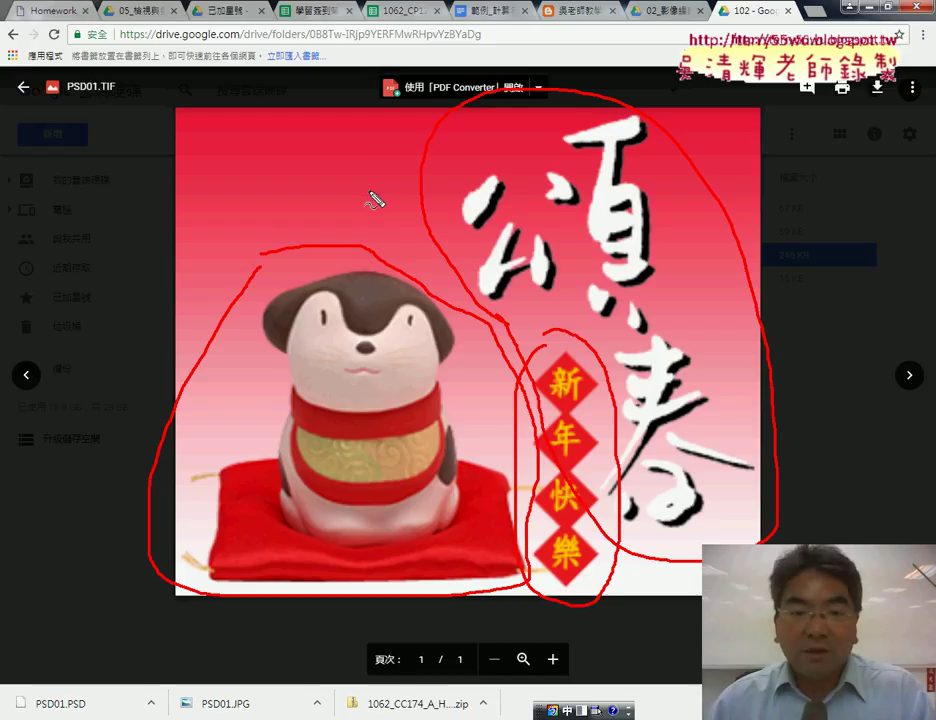
drag(132, 185, 226, 290)
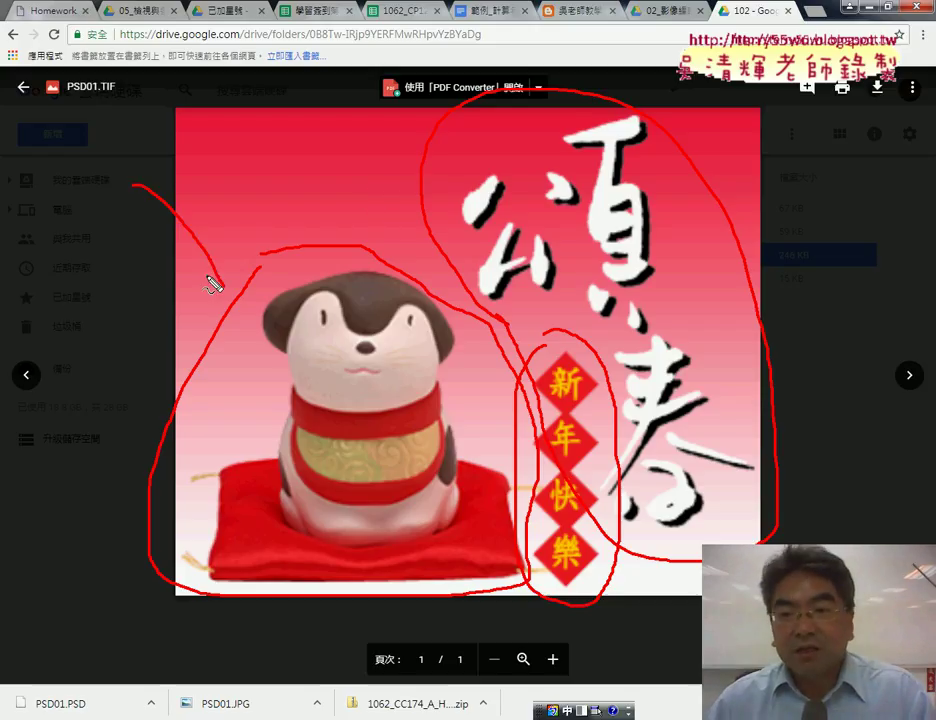
drag(818, 201, 740, 208)
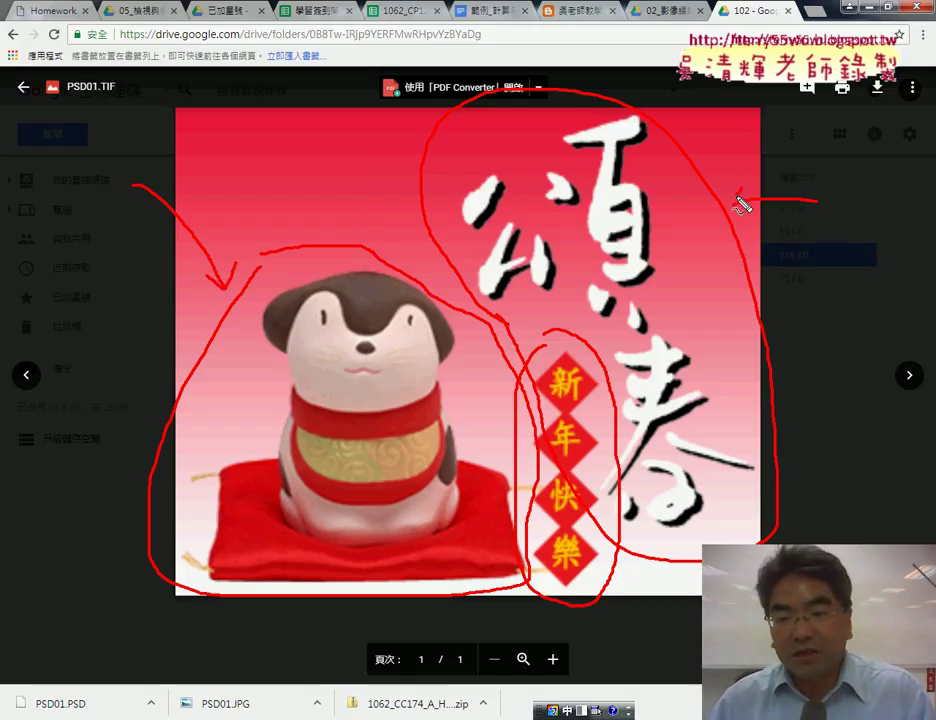
mouse_move(688, 655)
mouse_down()
mouse_move(615, 578)
mouse_move(646, 592)
mouse_up()
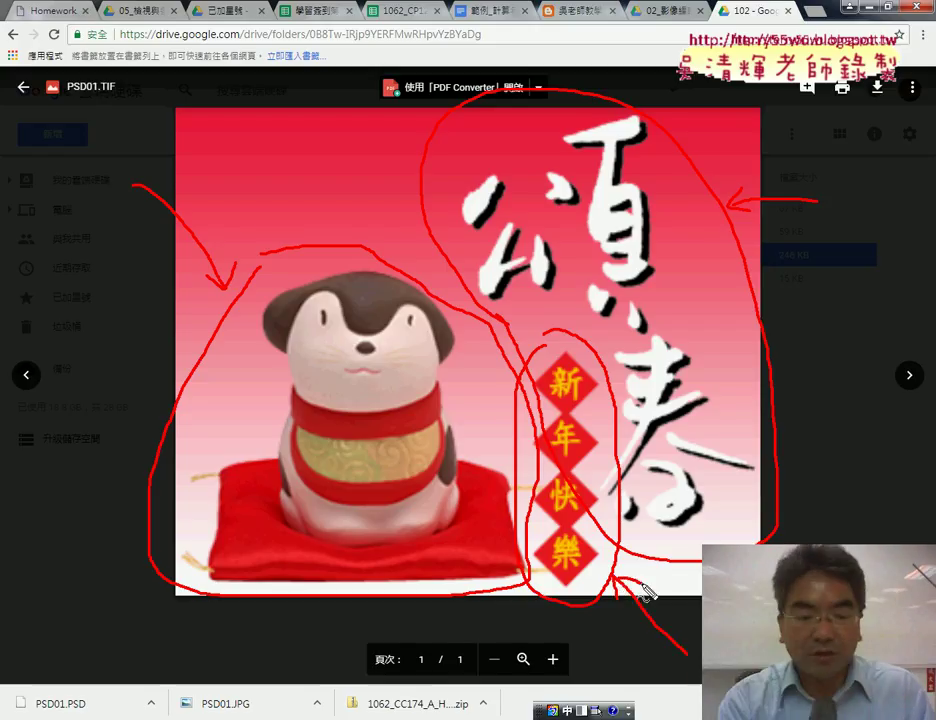
key(Escape)
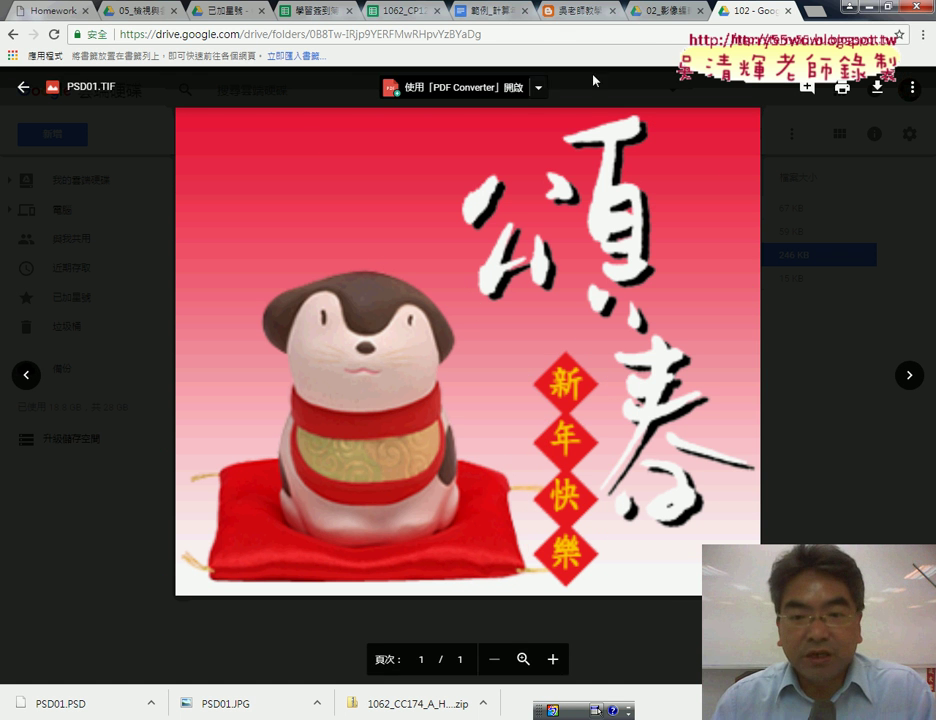
key(ctrl+shift+Tab)
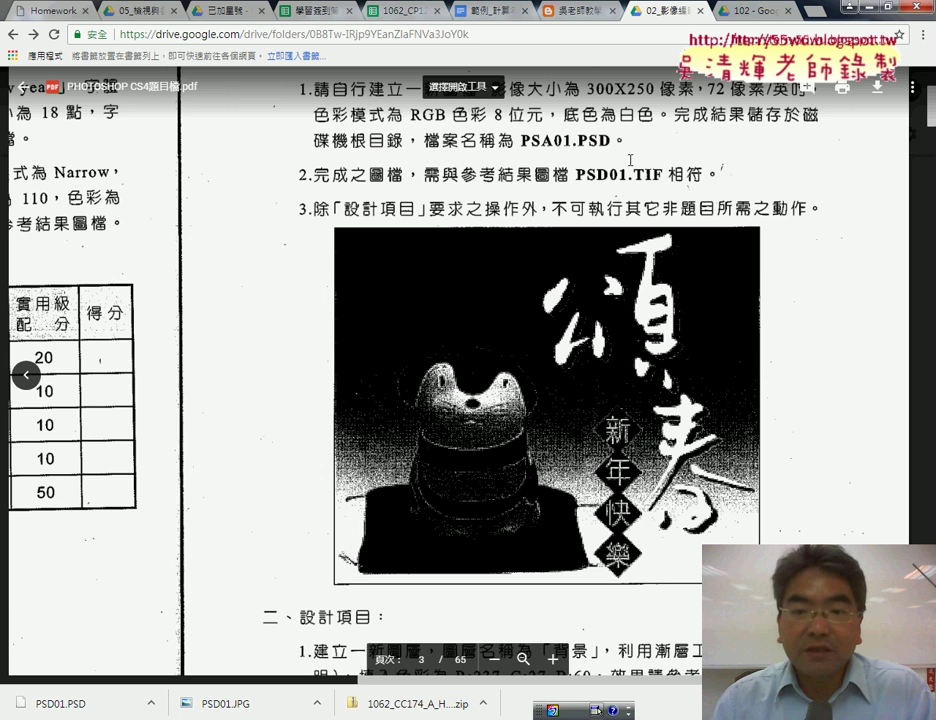
Underline the 背景 layer name and gradient requirement in the PDF, then view PSD01.TIF
scroll(600, 247, down, 3)
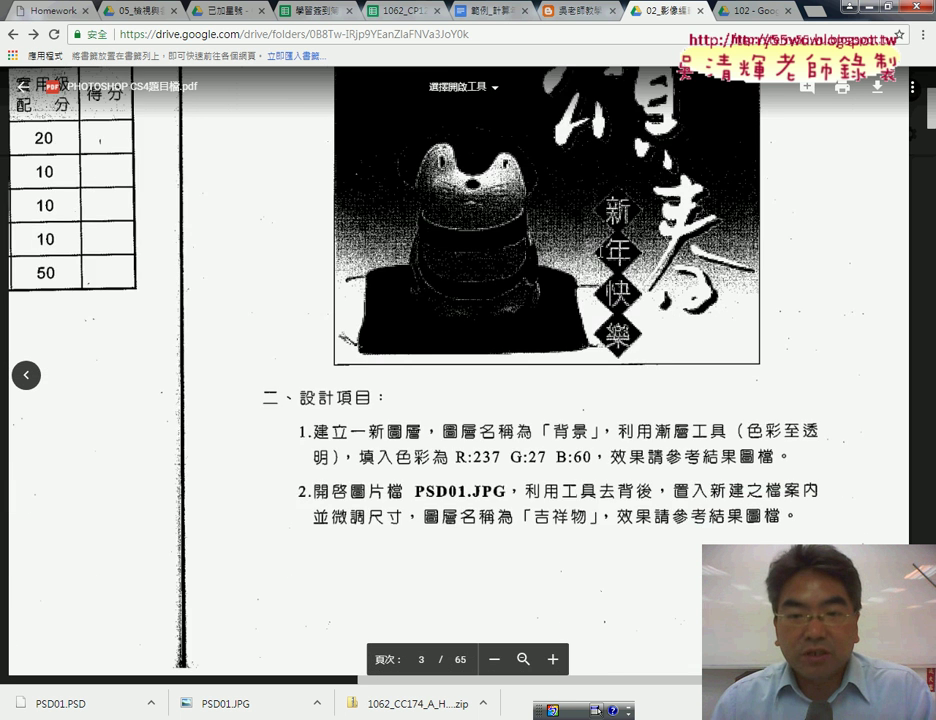
scroll(600, 250, down, 2)
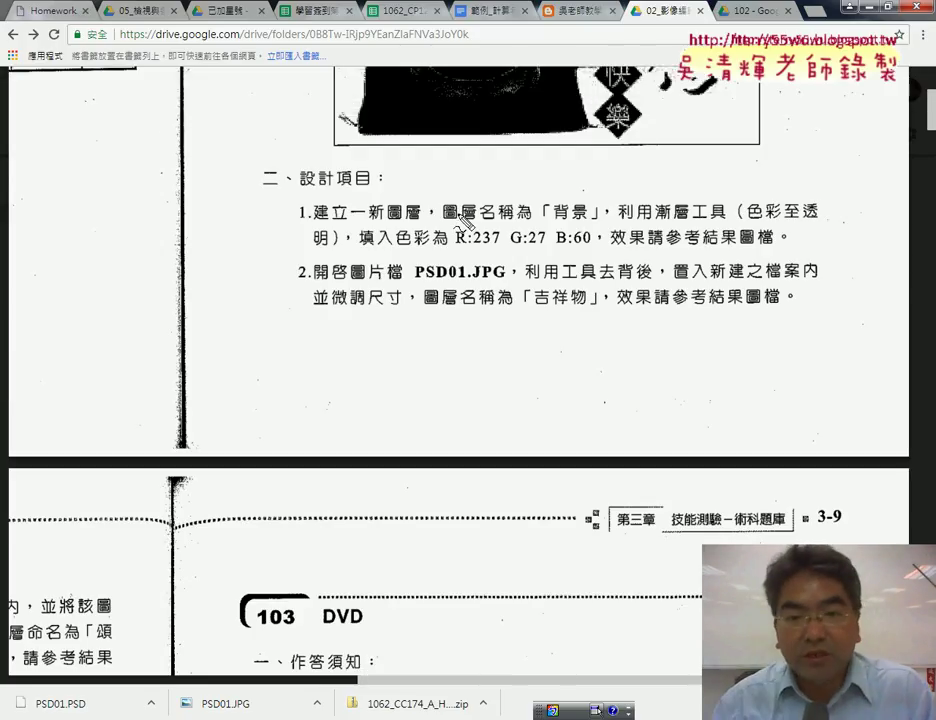
drag(368, 219, 421, 219)
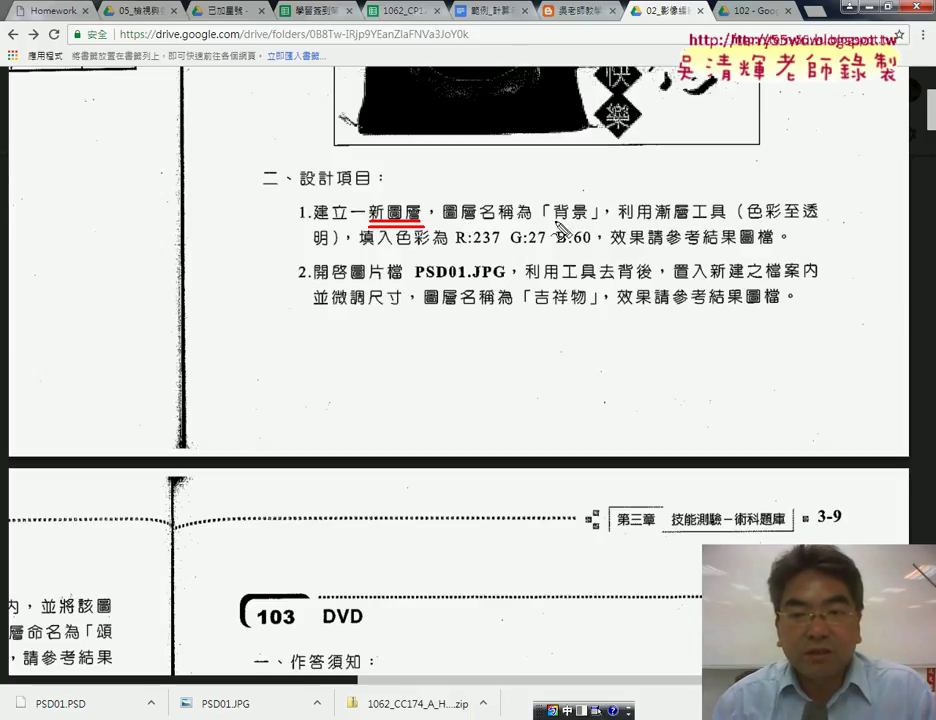
drag(554, 224, 587, 224)
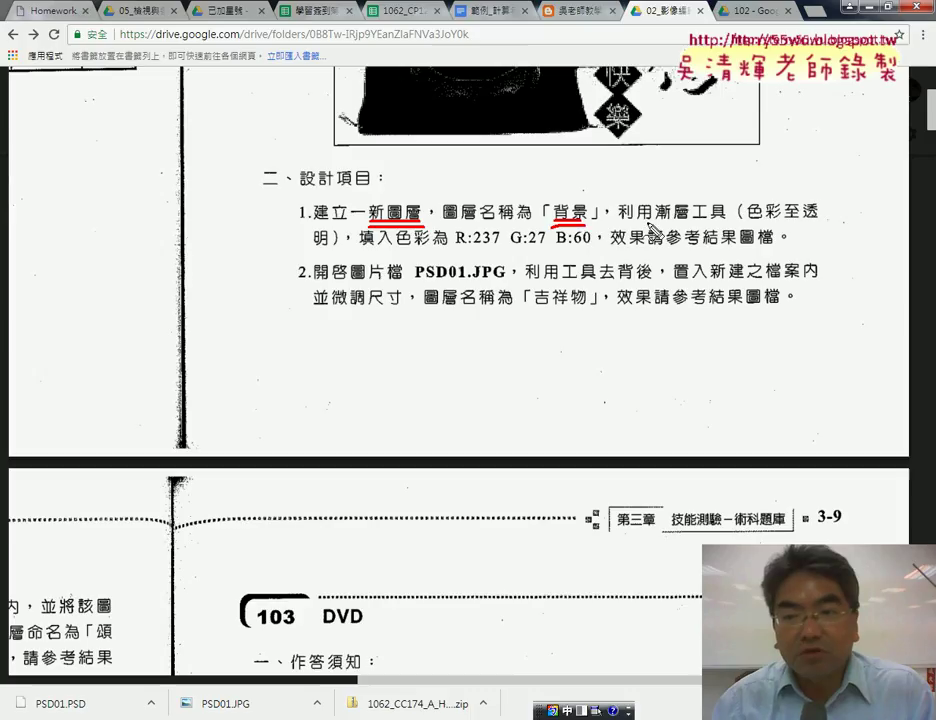
drag(656, 224, 728, 224)
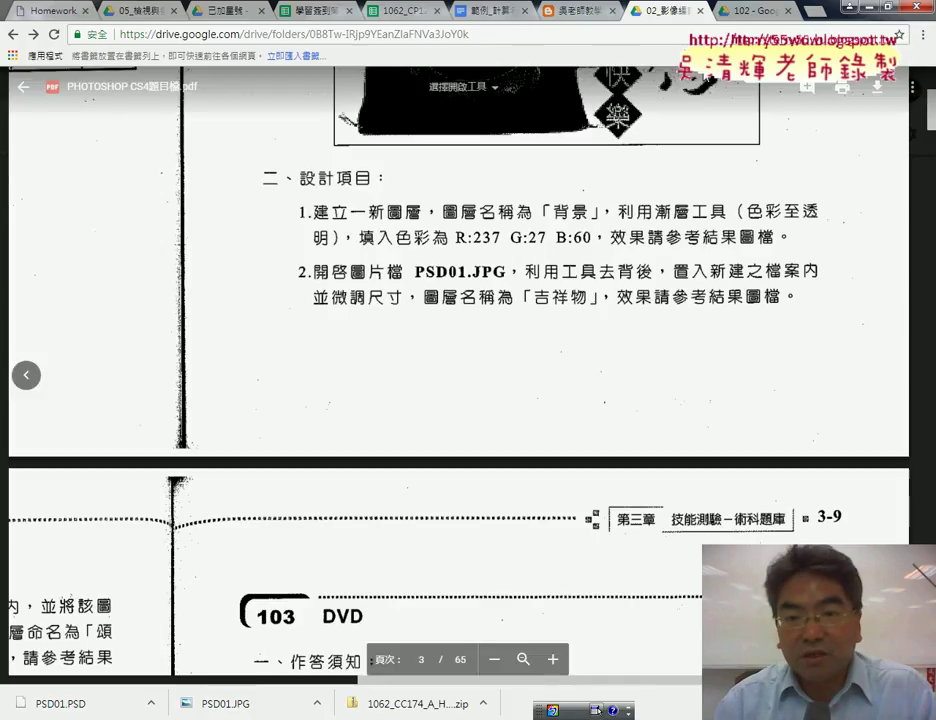
click(749, 12)
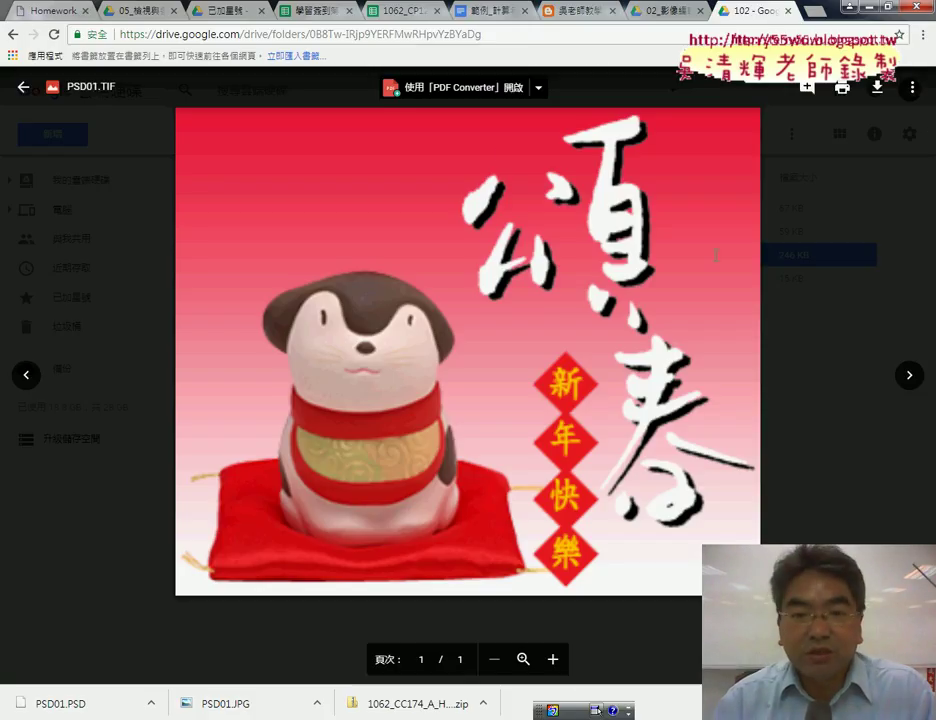
Minimise Chrome to bring Photoshop's blank 102 canvas back into view
click(869, 7)
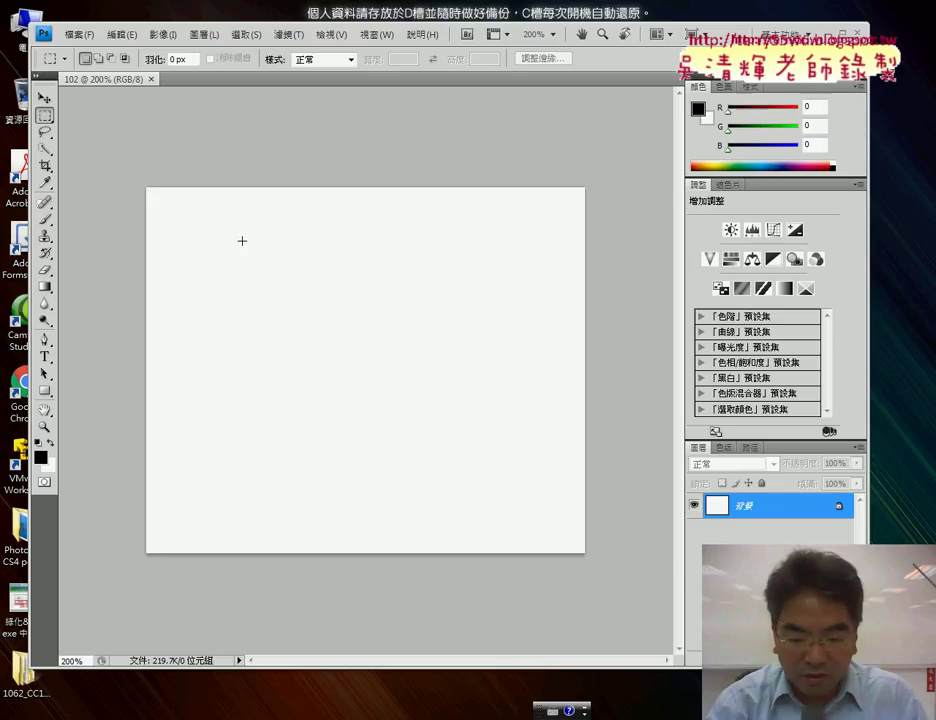
Select the Gradient tool with the G shortcut
key(g)
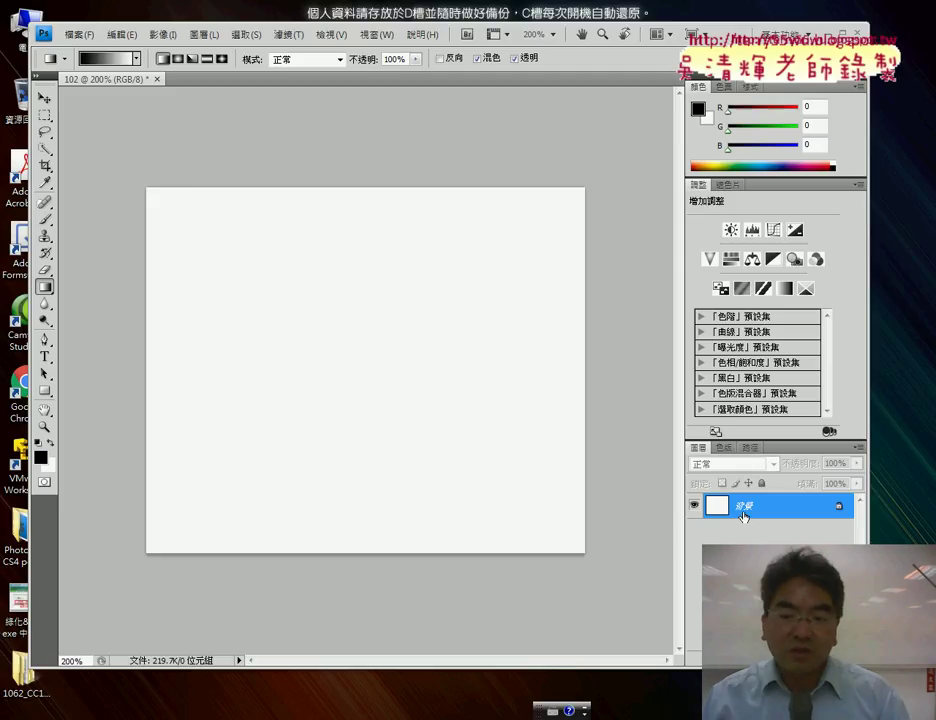
Add a new empty layer and rename it 背景 using Chinese input
key(ctrl+shift+alt+n)
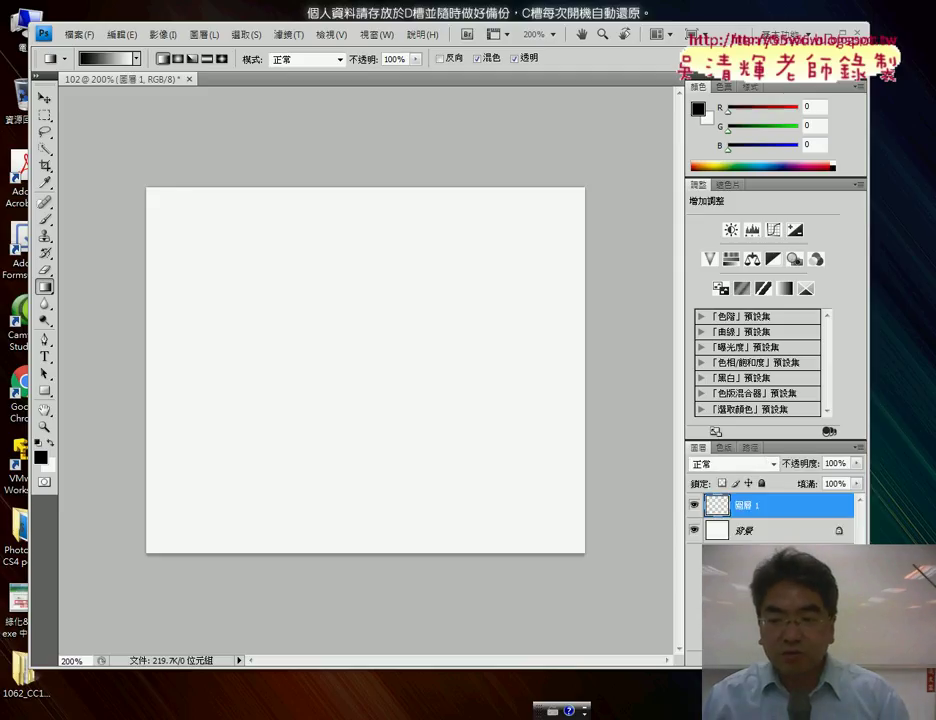
double_click(746, 508)
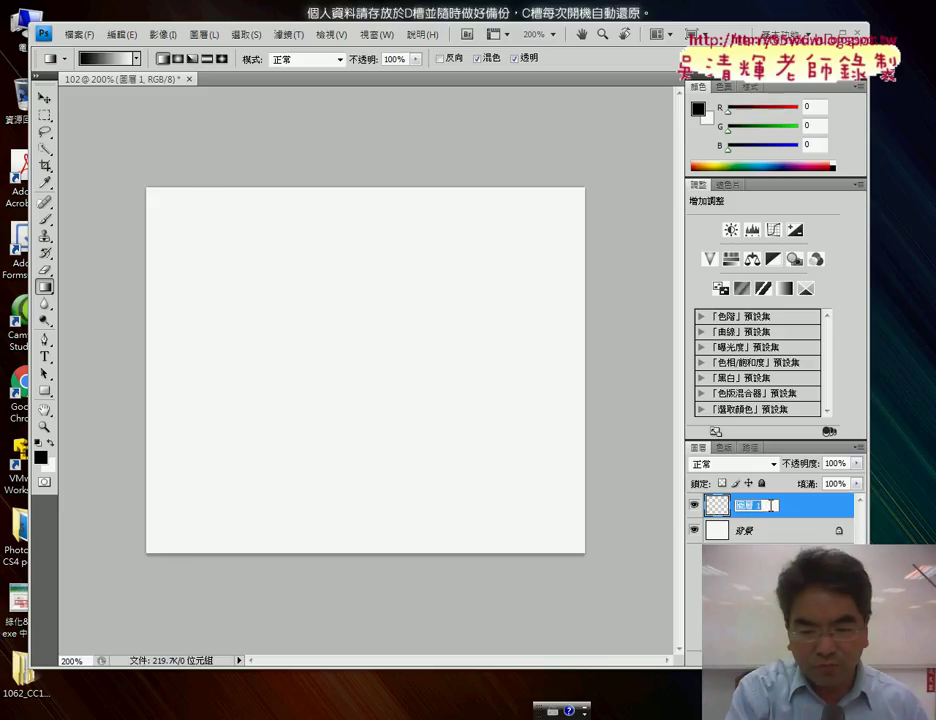
key(ctrl+space)
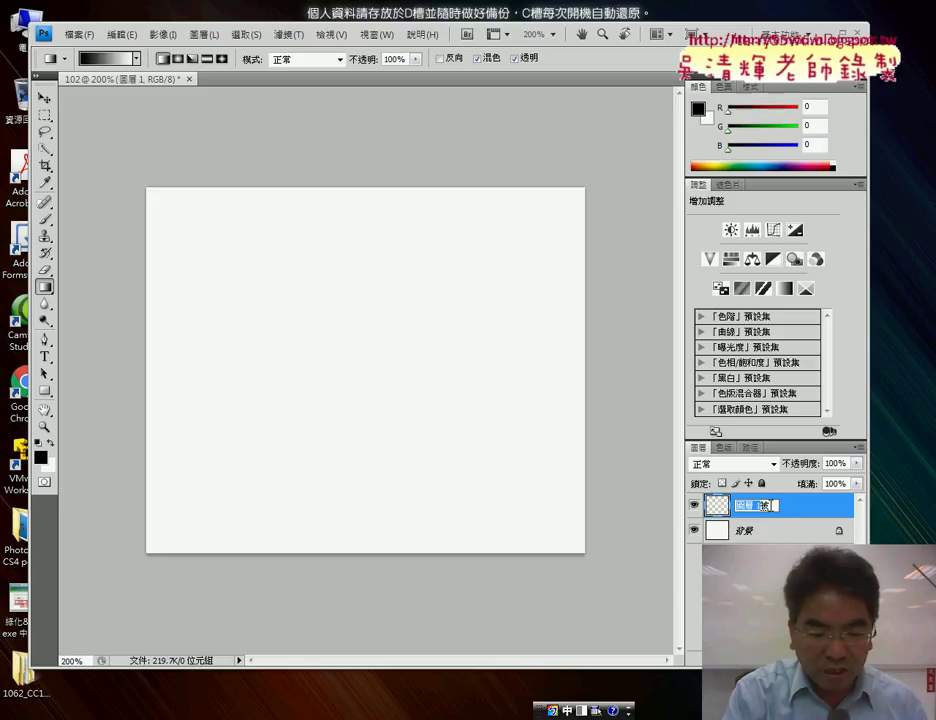
text(ru/3)
key(Return)
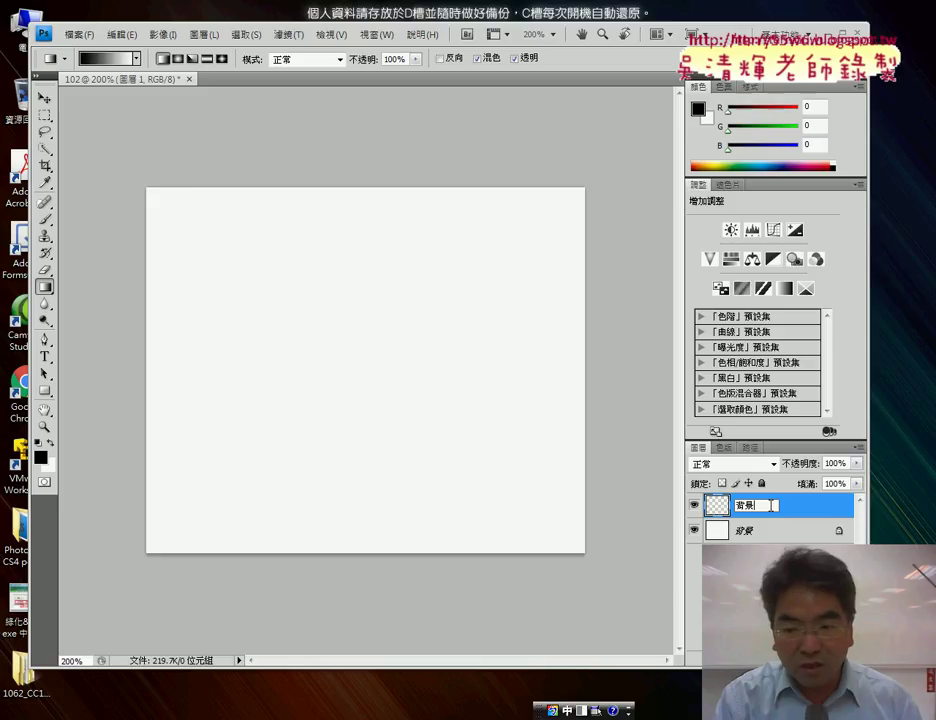
key(Return)
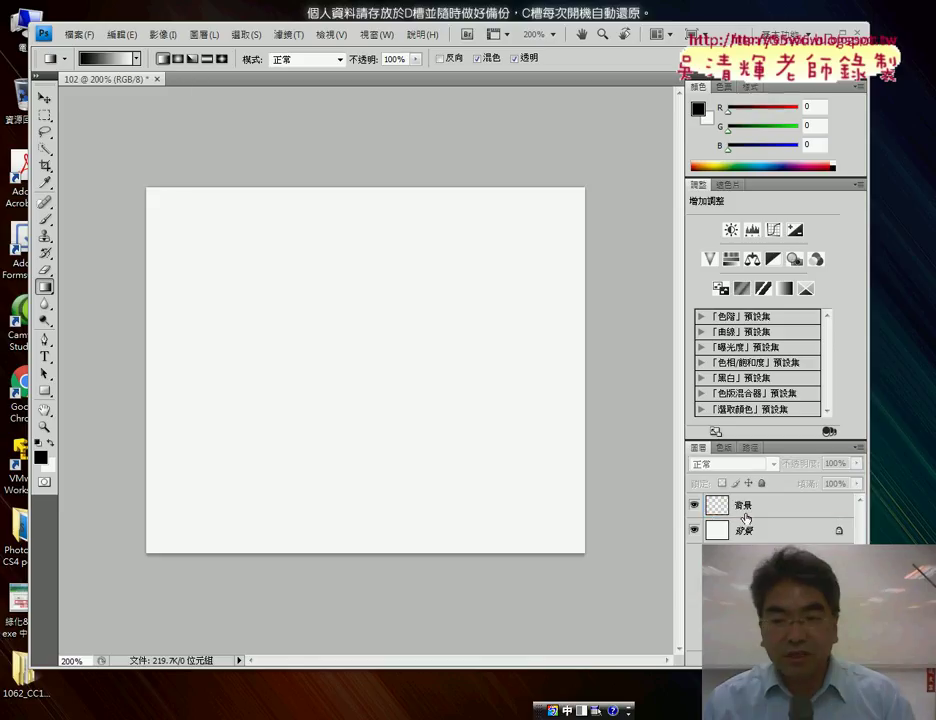
Delete the transparent 背景 layer, then add another new layer and undo it
click(762, 506)
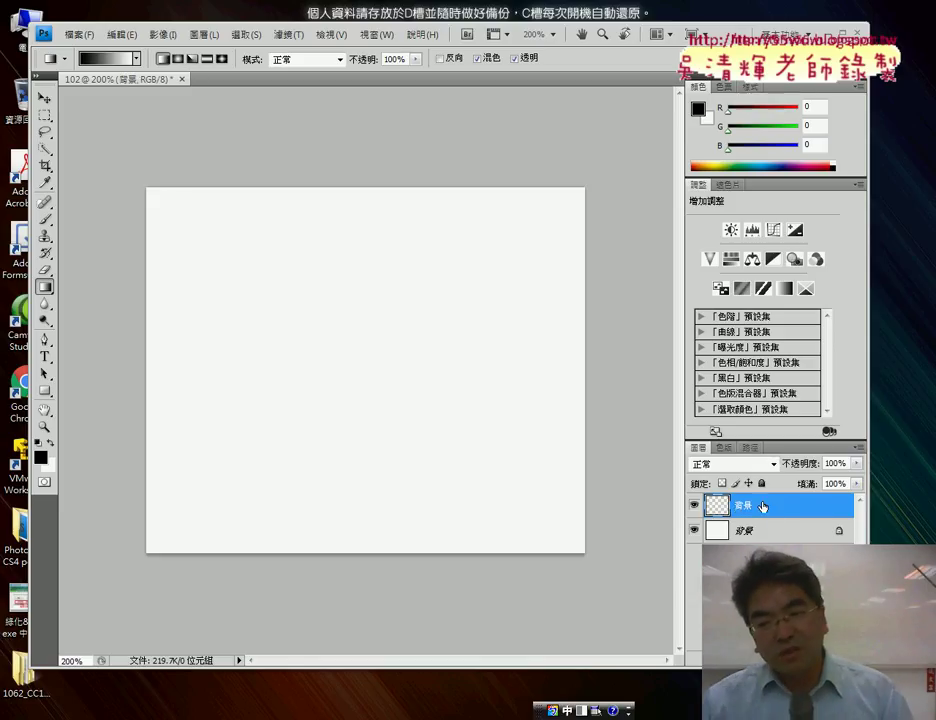
click(769, 536)
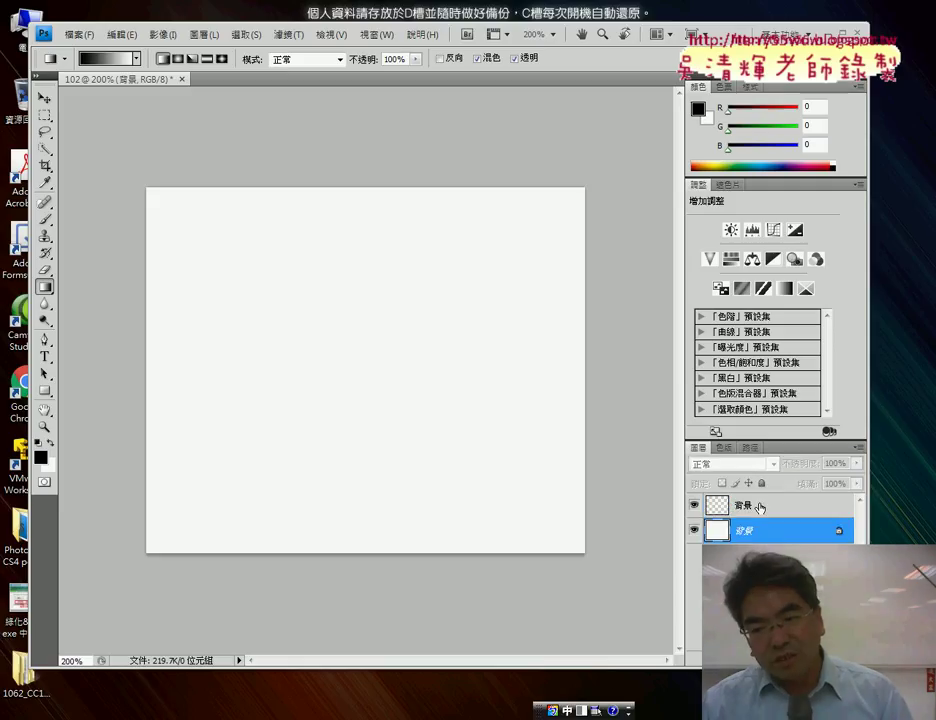
click(759, 508)
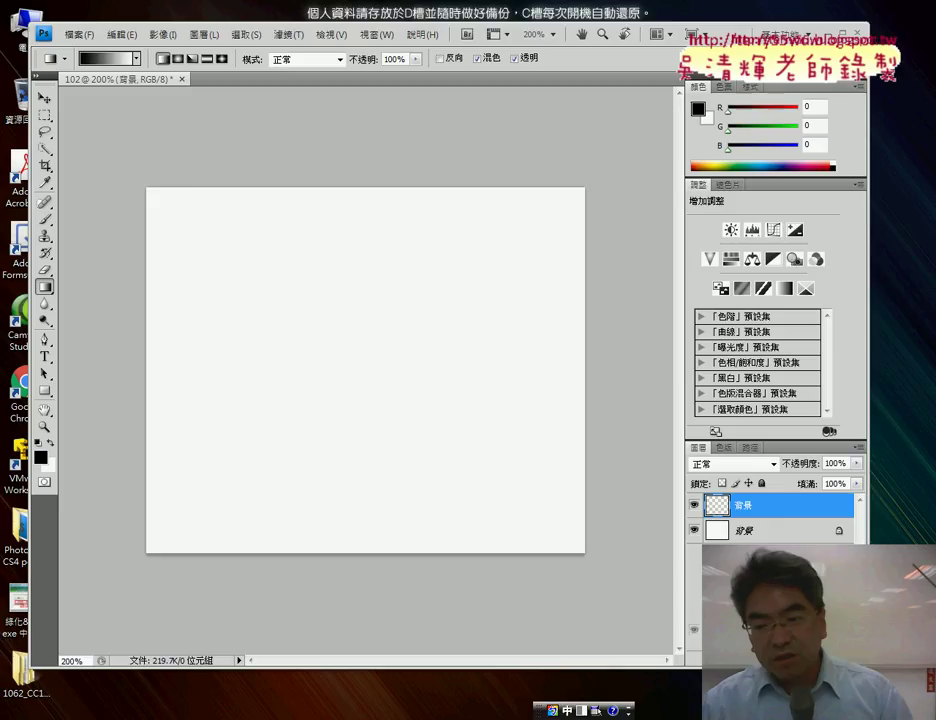
right_click(772, 508)
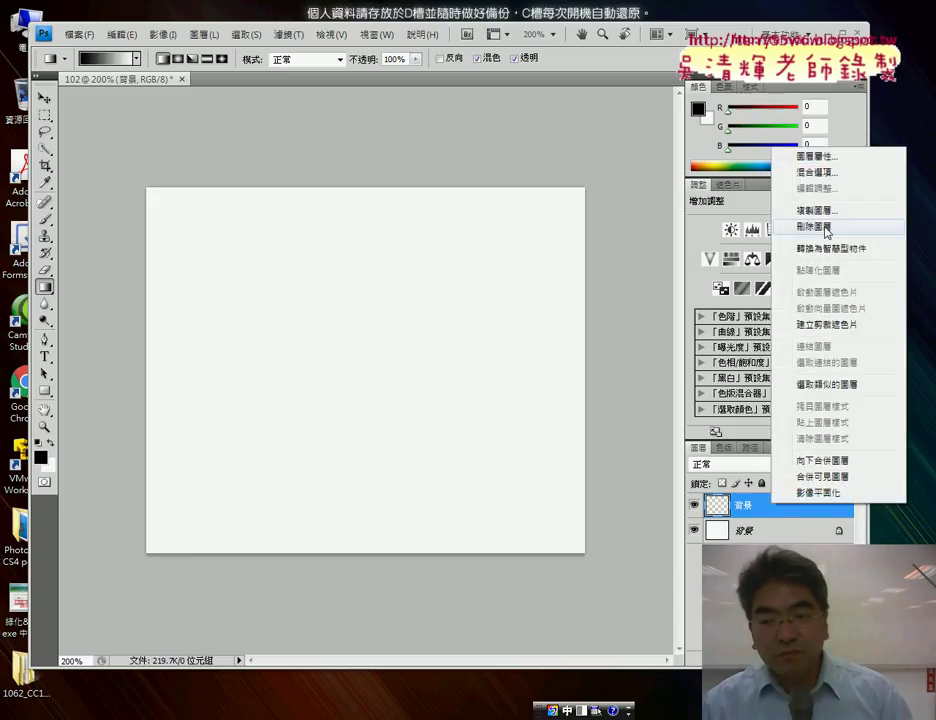
click(778, 511)
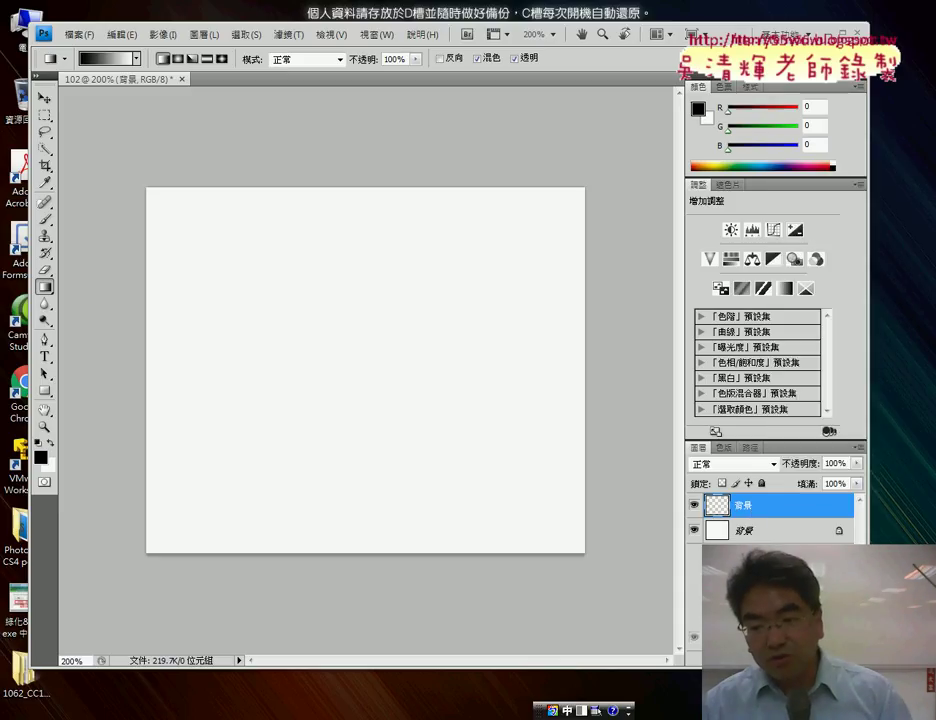
key(Delete)
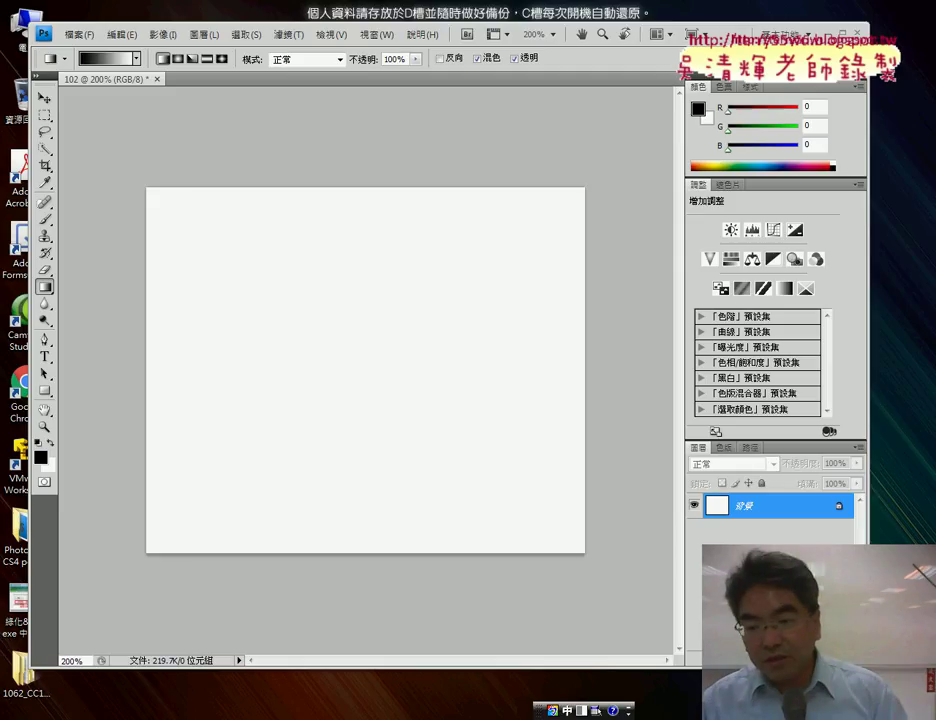
key(ctrl+shift+alt+n)
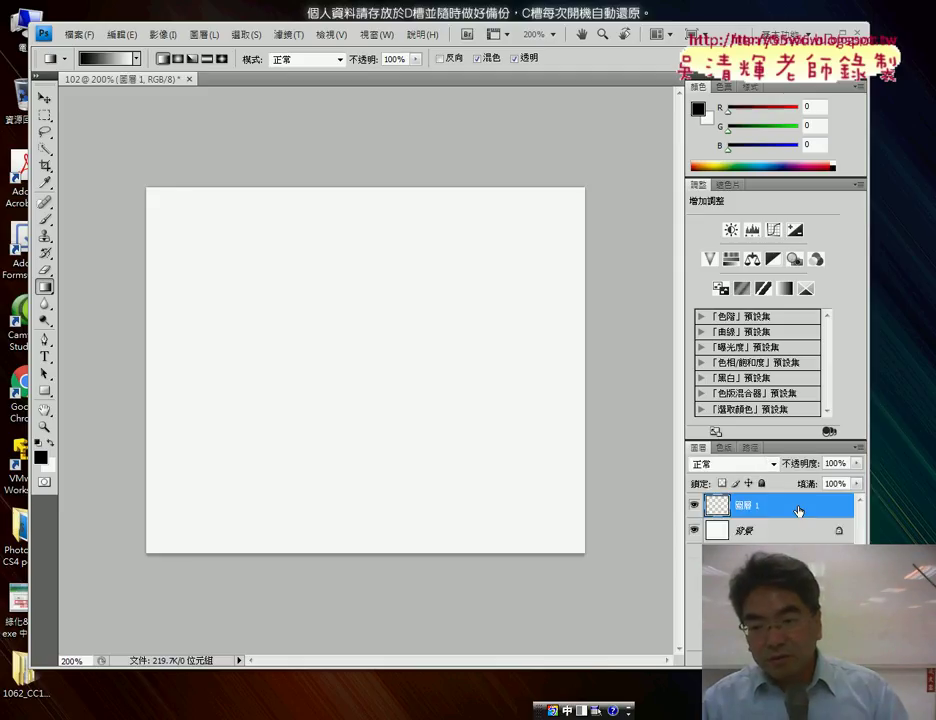
key(ctrl+z)
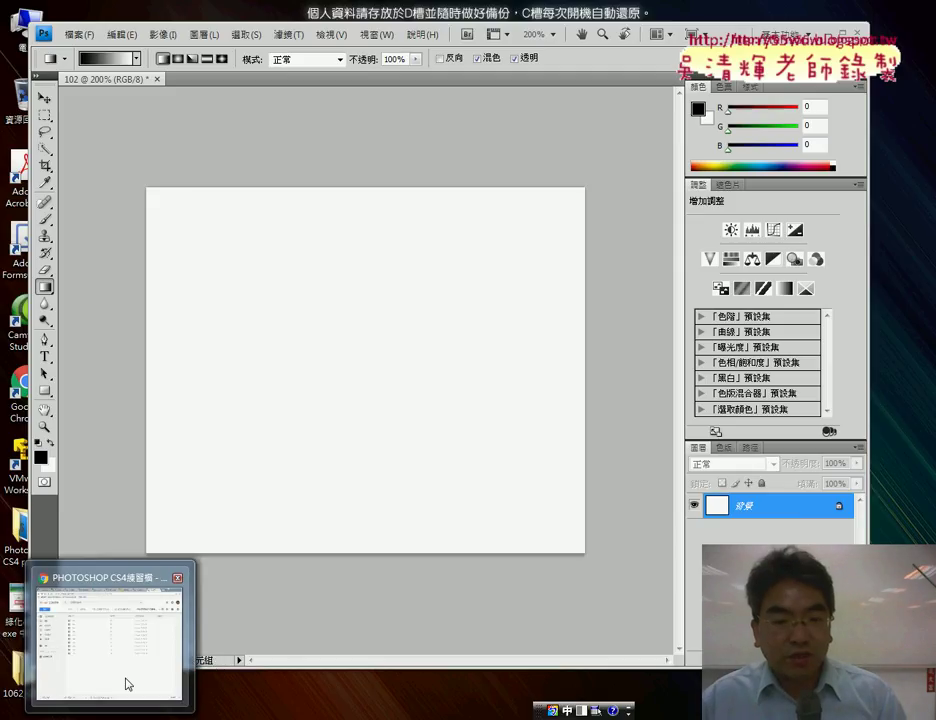
click(125, 681)
double_click(242, 213)
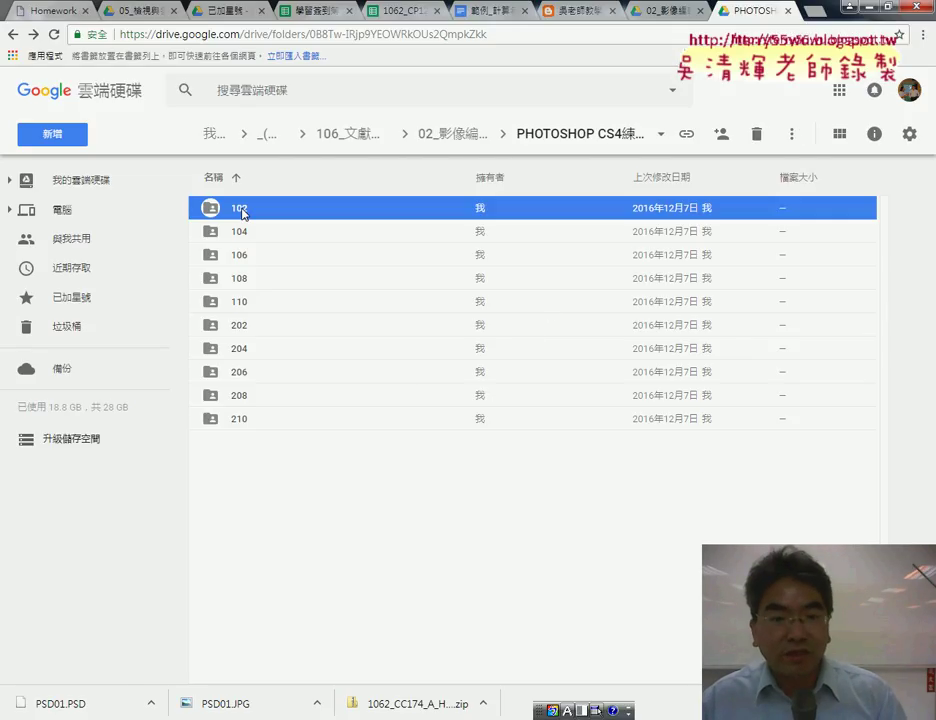
double_click(250, 254)
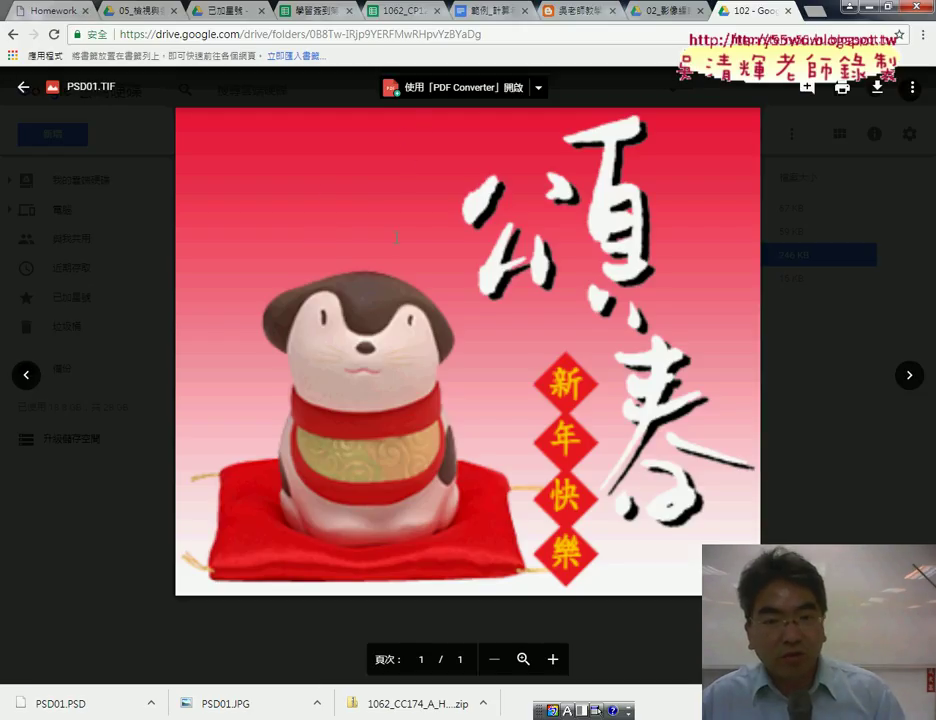
click(650, 11)
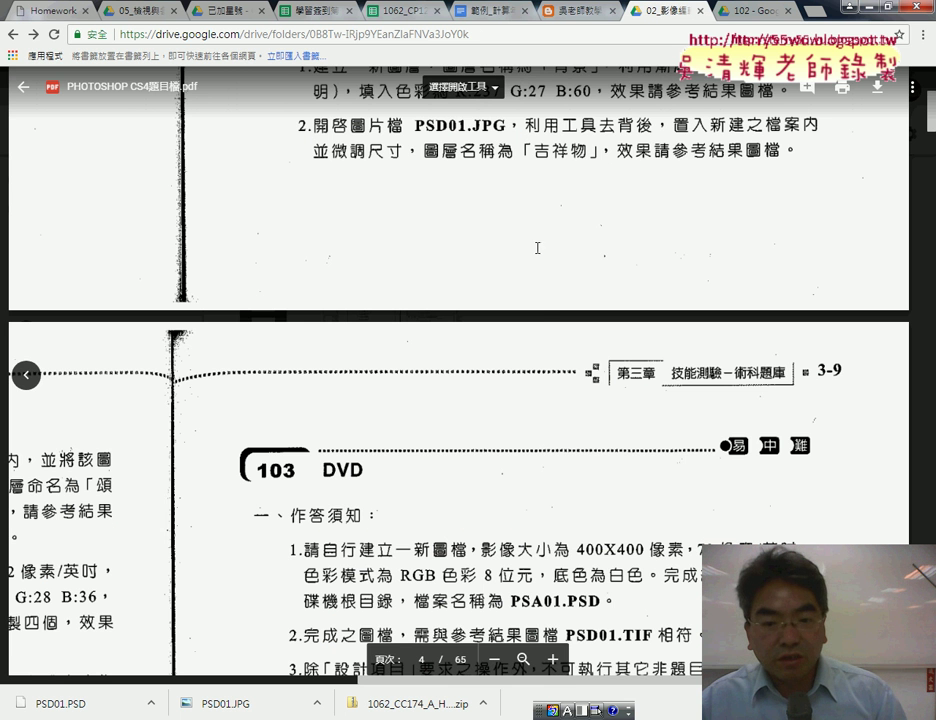
scroll(530, 255, up, 2)
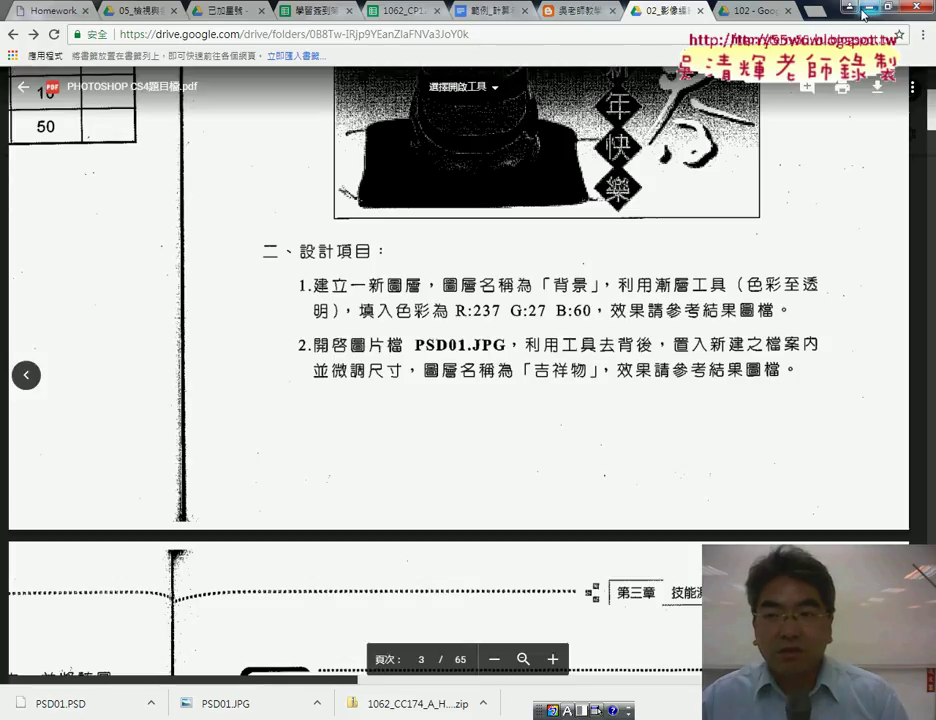
key(alt+Tab)
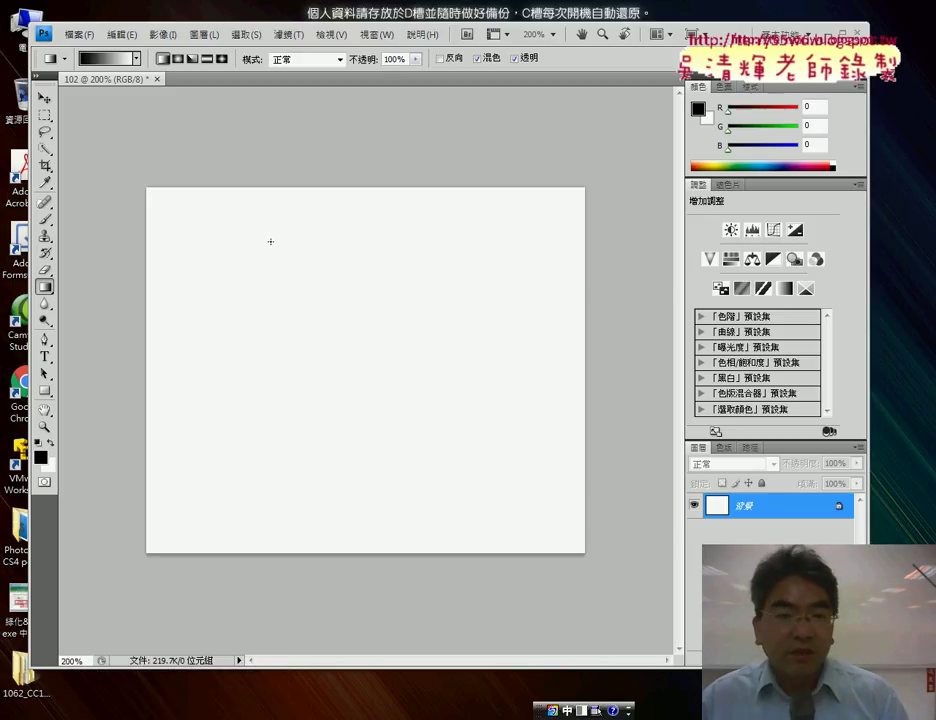
Select the Move tool, then open Edit > Fill and cancel it without filling
click(44, 98)
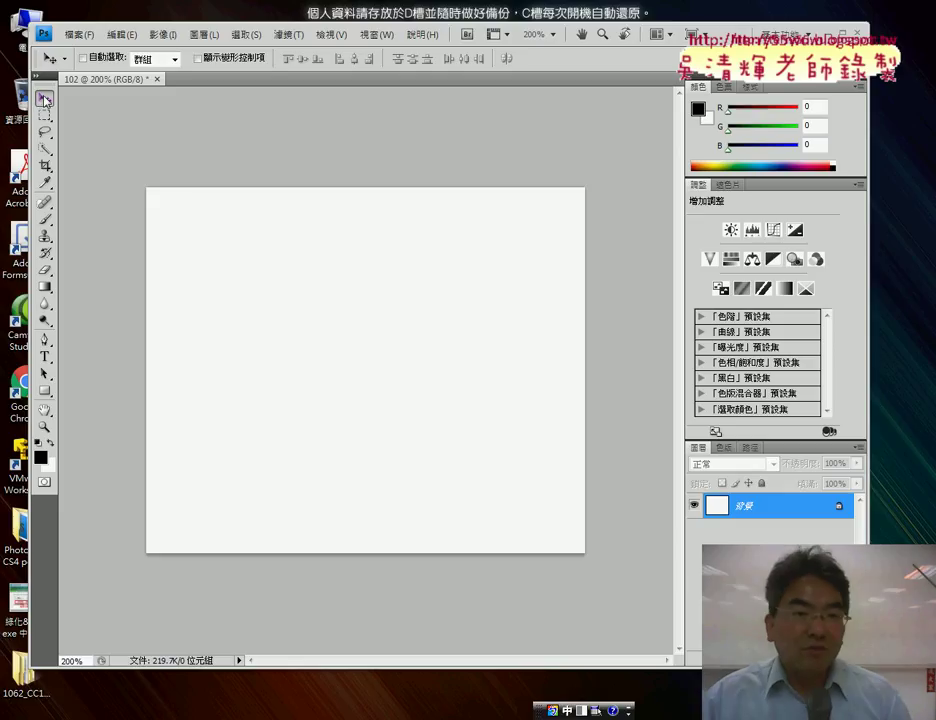
click(122, 34)
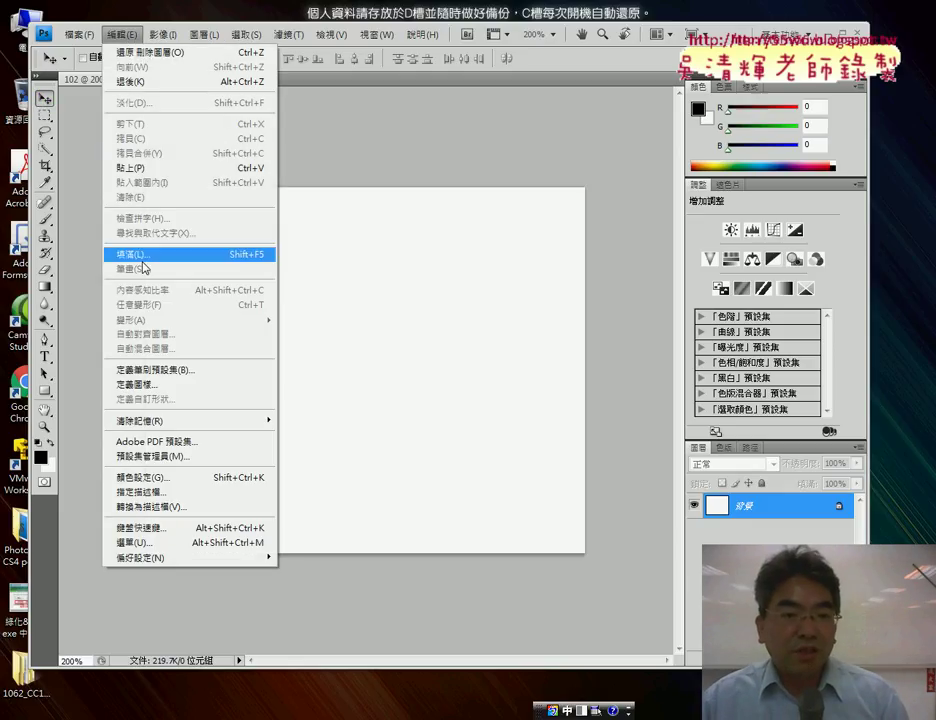
click(143, 258)
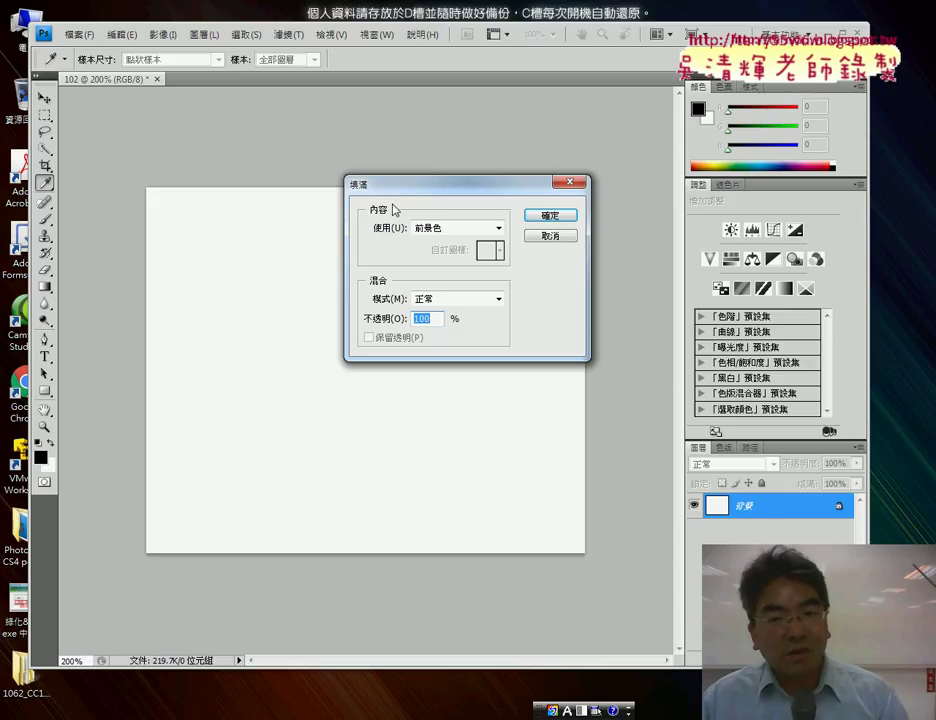
click(542, 237)
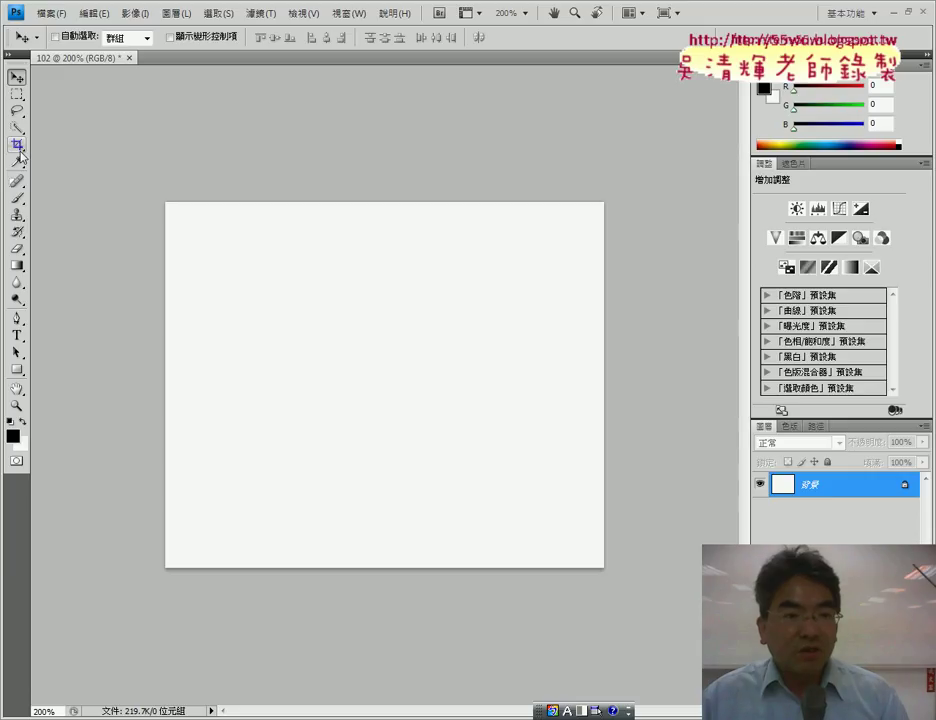
Try the Lasso selection option, switch back to Rectangular Marquee, and clear the annotation
click(17, 96)
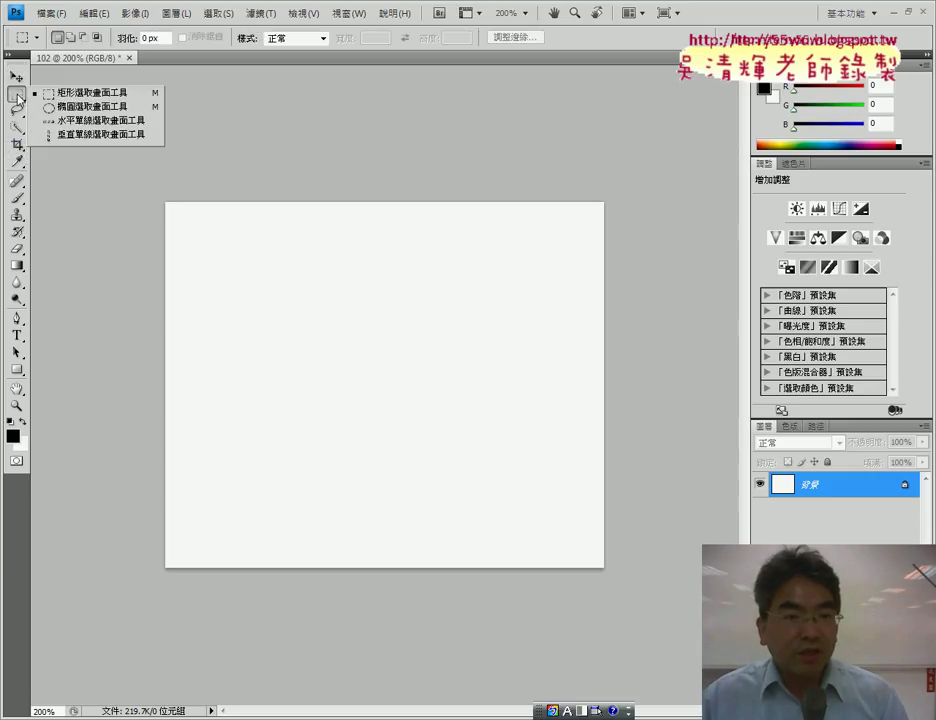
click(17, 110)
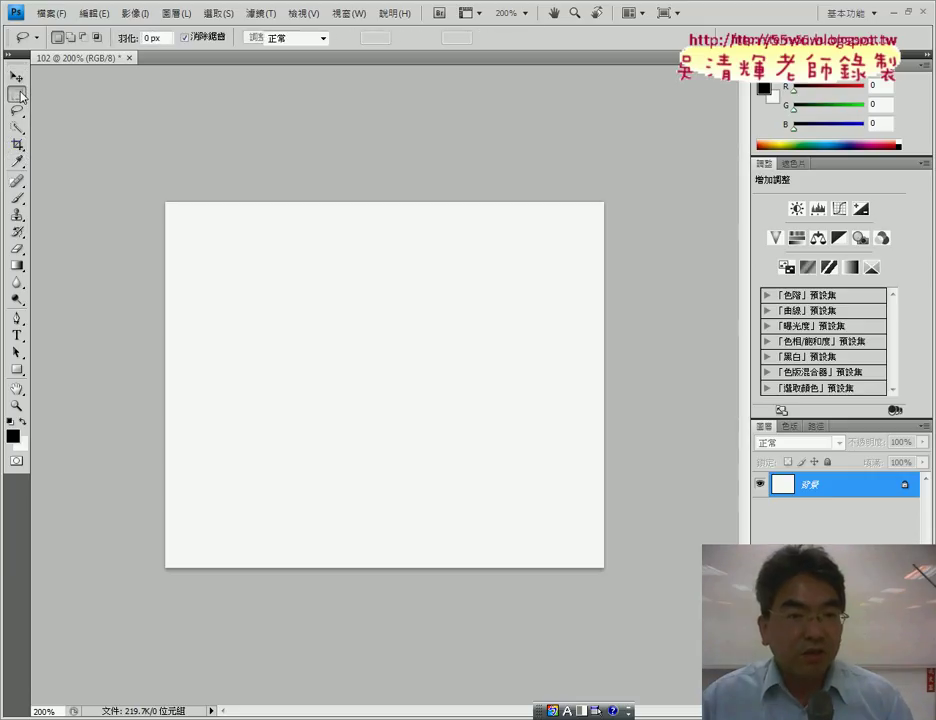
click(19, 96)
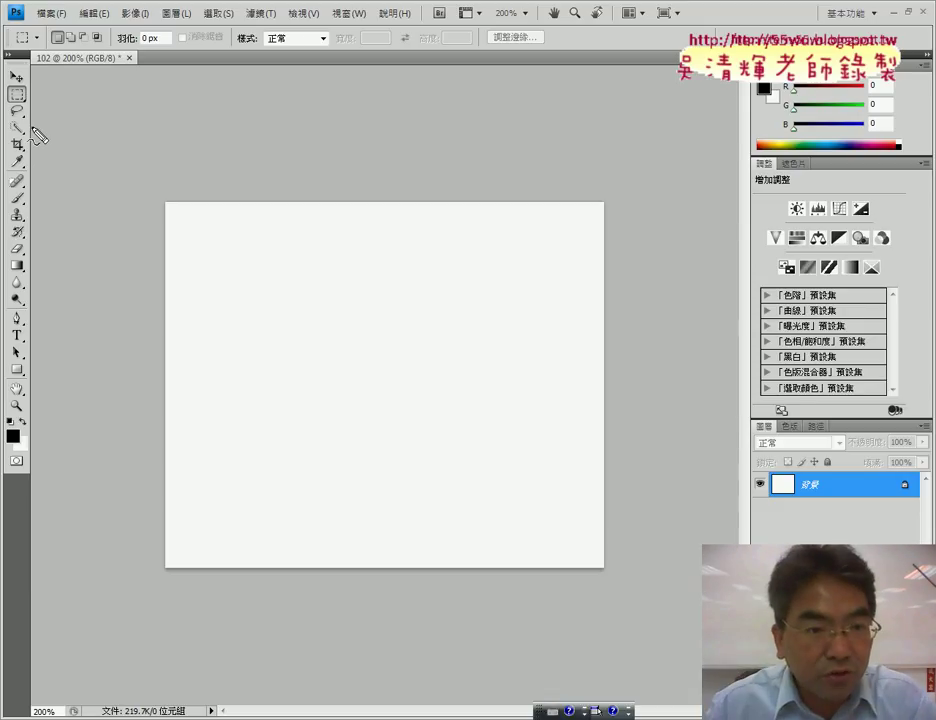
drag(22, 110, 30, 115)
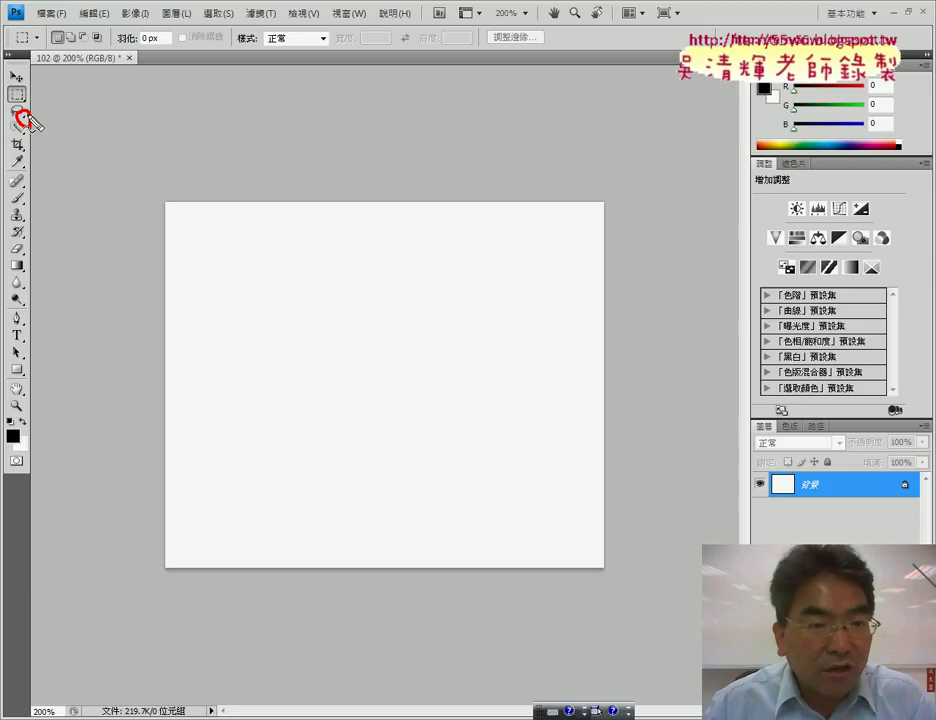
key(Escape)
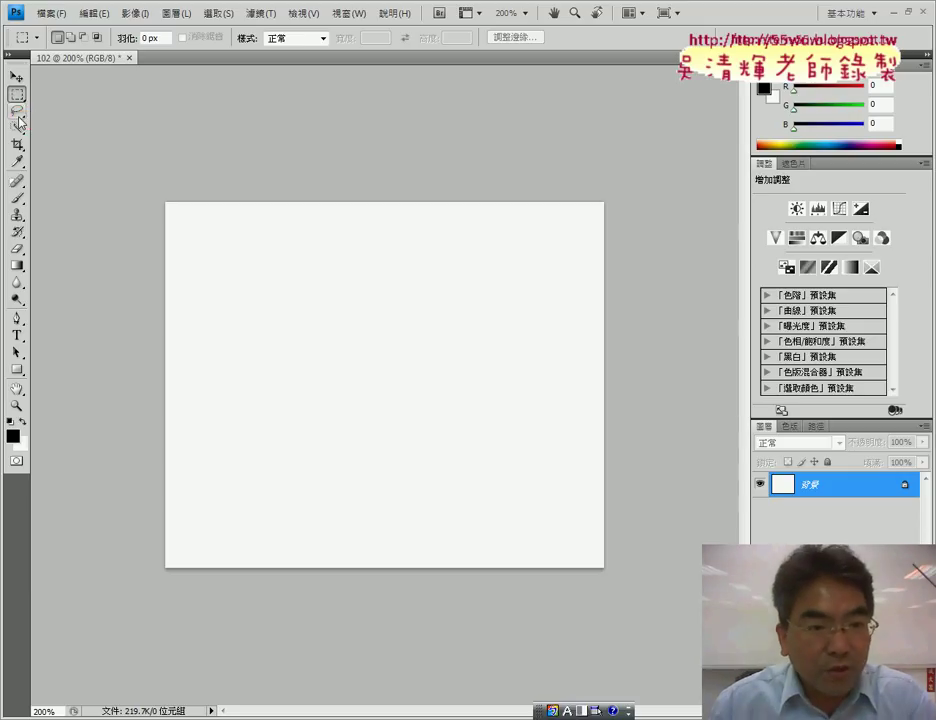
Choose the Gradient Tool over Paint Bucket and highlight the Color panel's RGB values
click(22, 272)
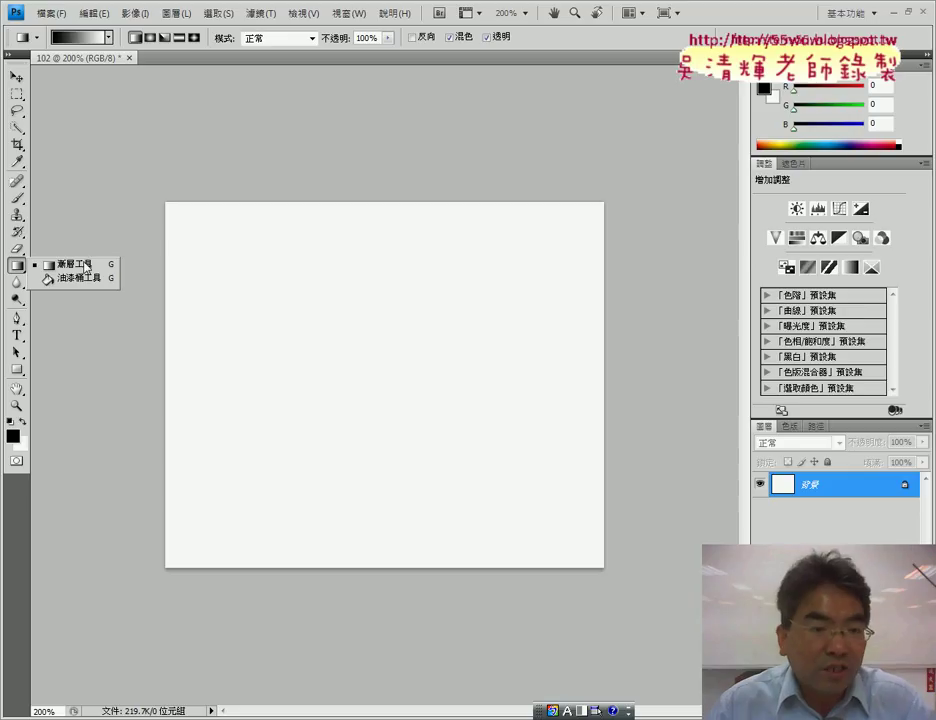
click(19, 268)
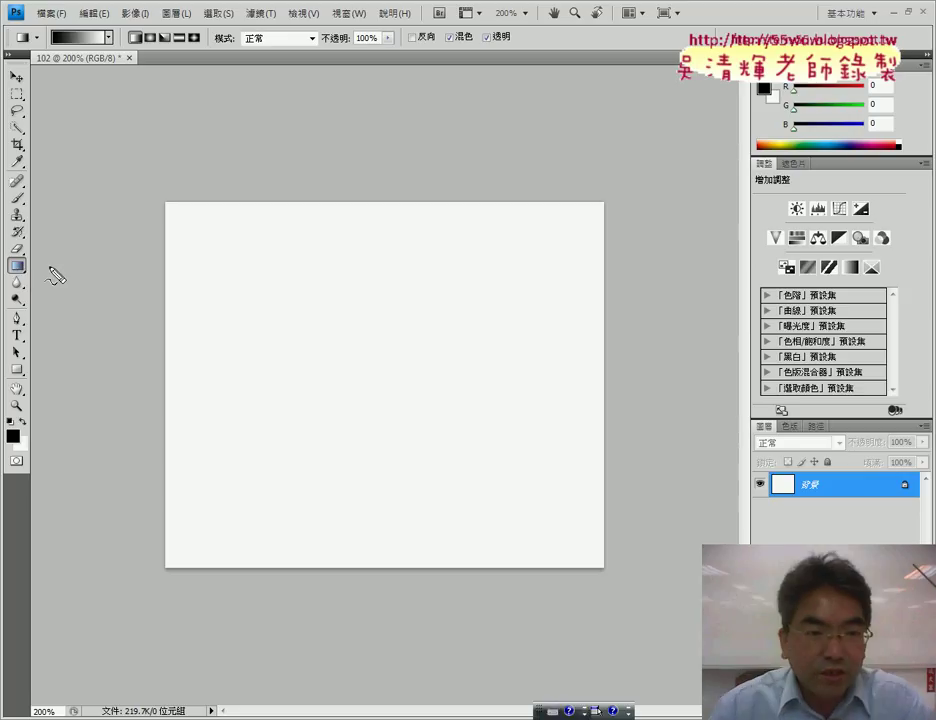
drag(22, 283, 16, 262)
mouse_move(268, 127)
mouse_down()
mouse_move(175, 132)
mouse_move(32, 218)
mouse_move(23, 256)
mouse_move(38, 247)
mouse_up()
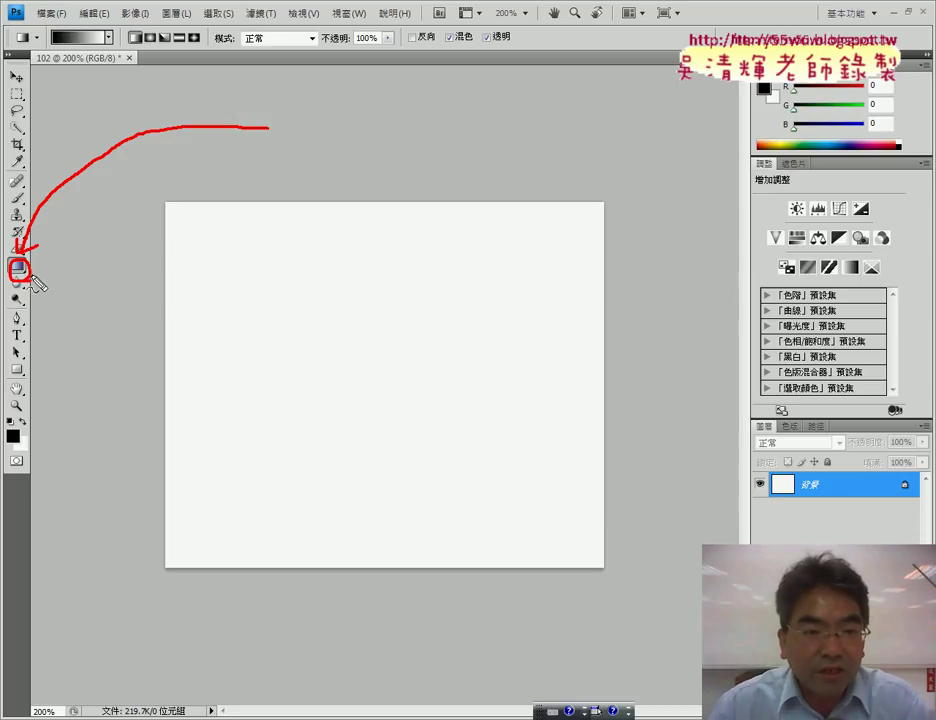
drag(728, 72, 733, 305)
mouse_move(728, 38)
mouse_down()
mouse_move(920, 40)
mouse_move(925, 157)
mouse_move(742, 200)
mouse_move(742, 175)
mouse_up()
mouse_move(36, 264)
mouse_down()
mouse_move(719, 152)
mouse_move(714, 175)
mouse_up()
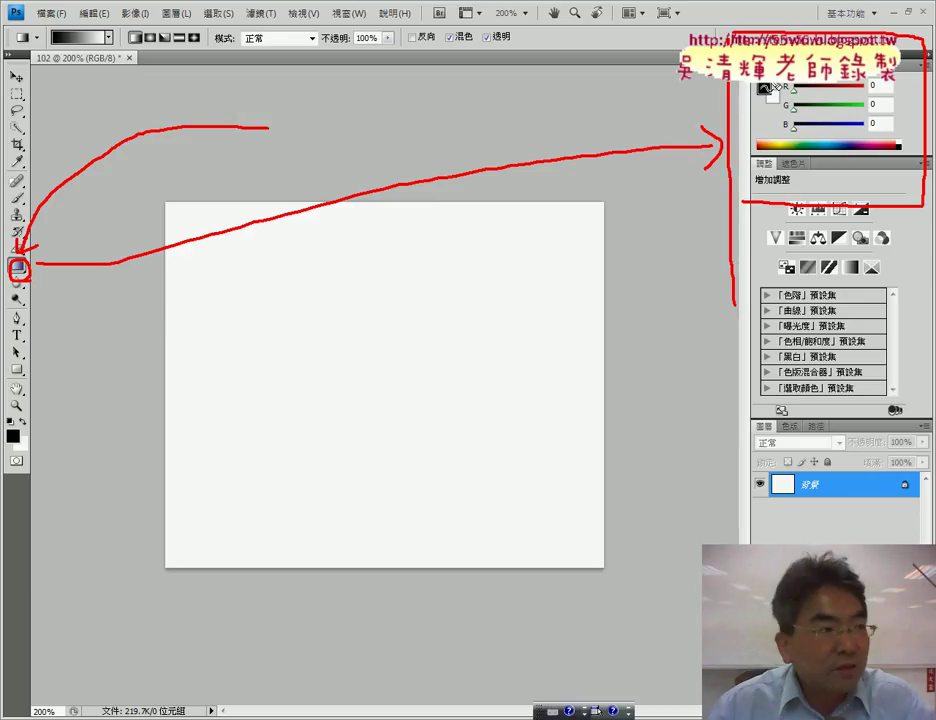
drag(875, 80, 880, 131)
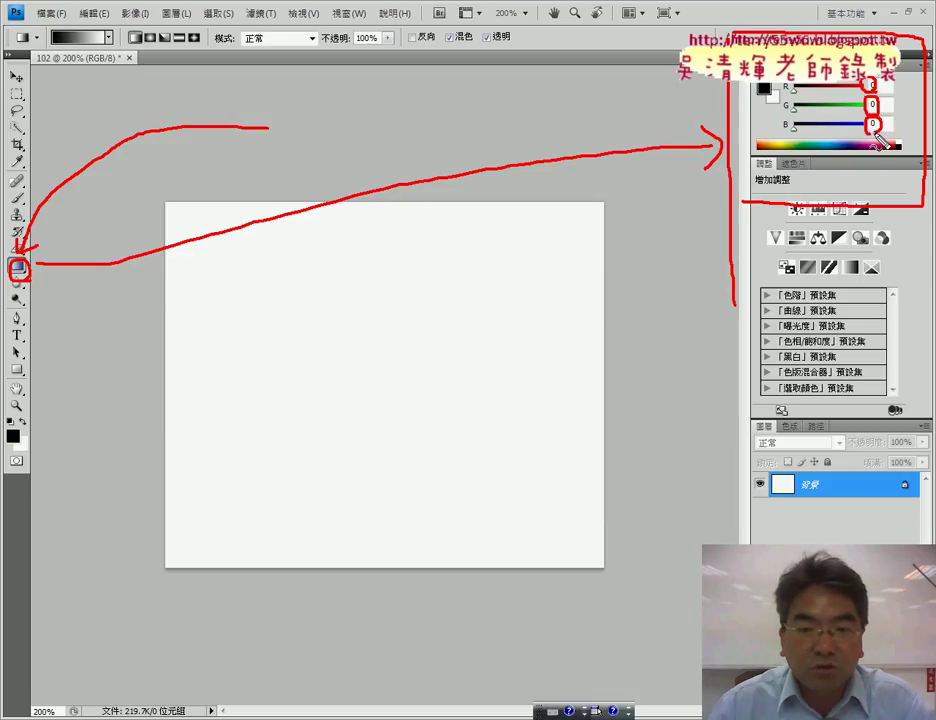
key(Escape)
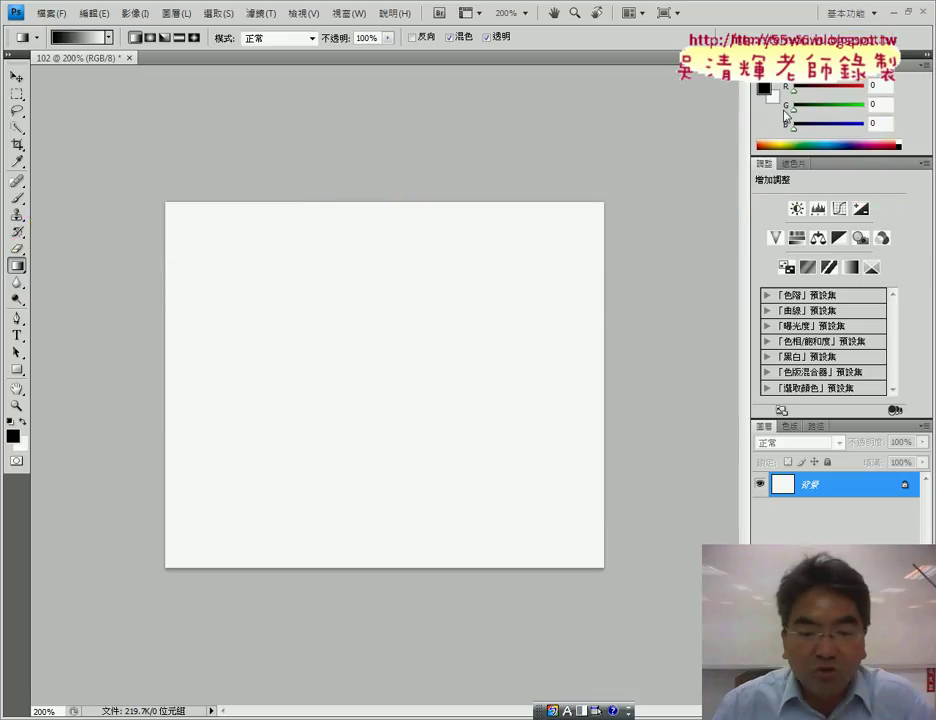
Check the exercise PDF, then enter foreground colour R 237, G 27, B 60 in the Color panel
key(alt+Tab)
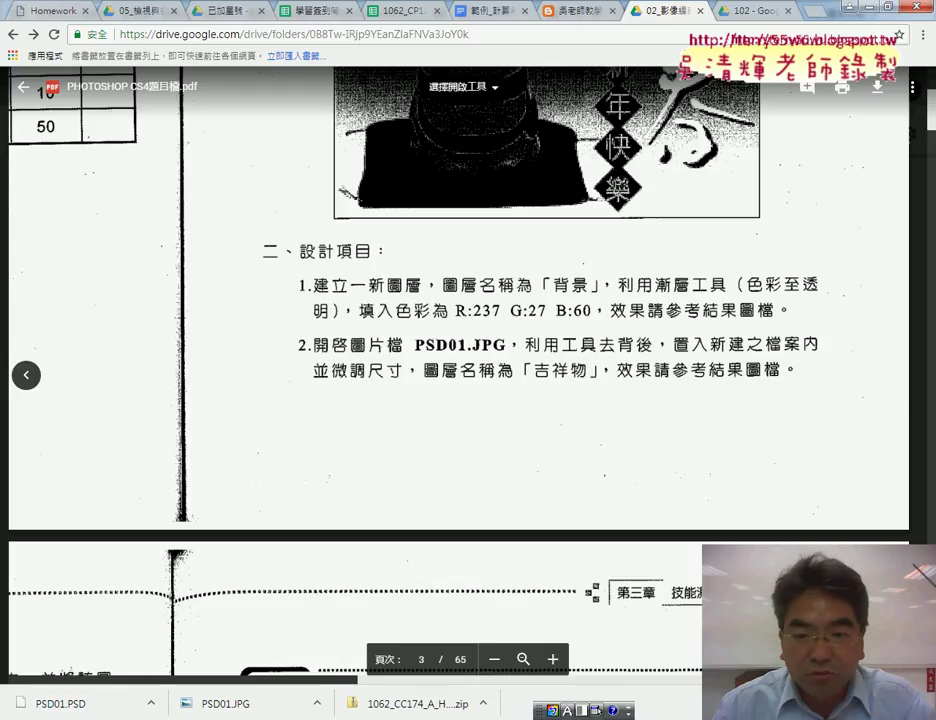
key(alt+Tab)
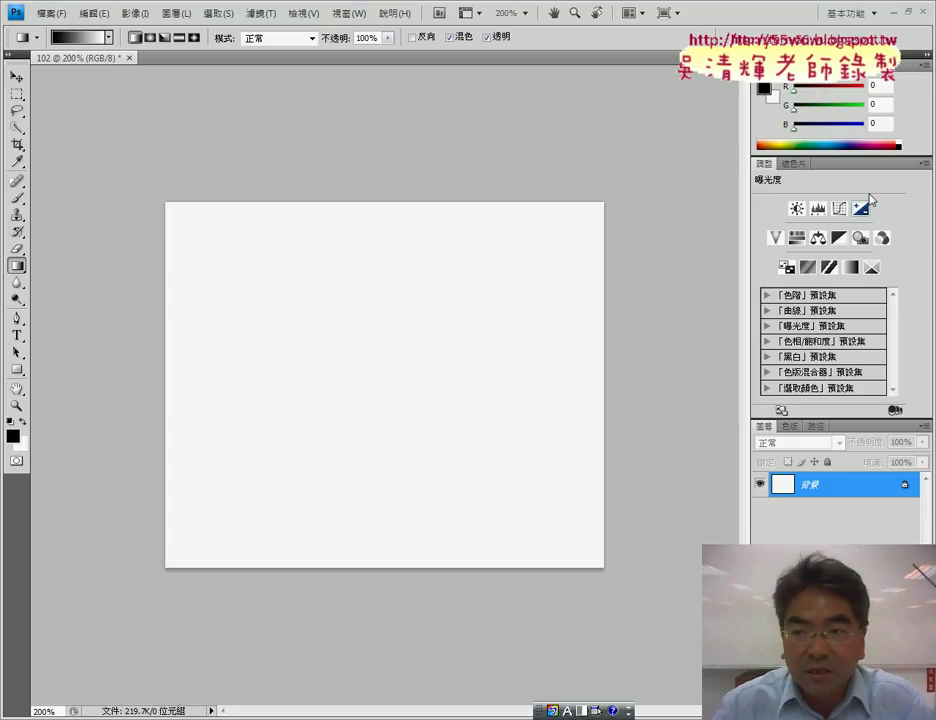
text(237)
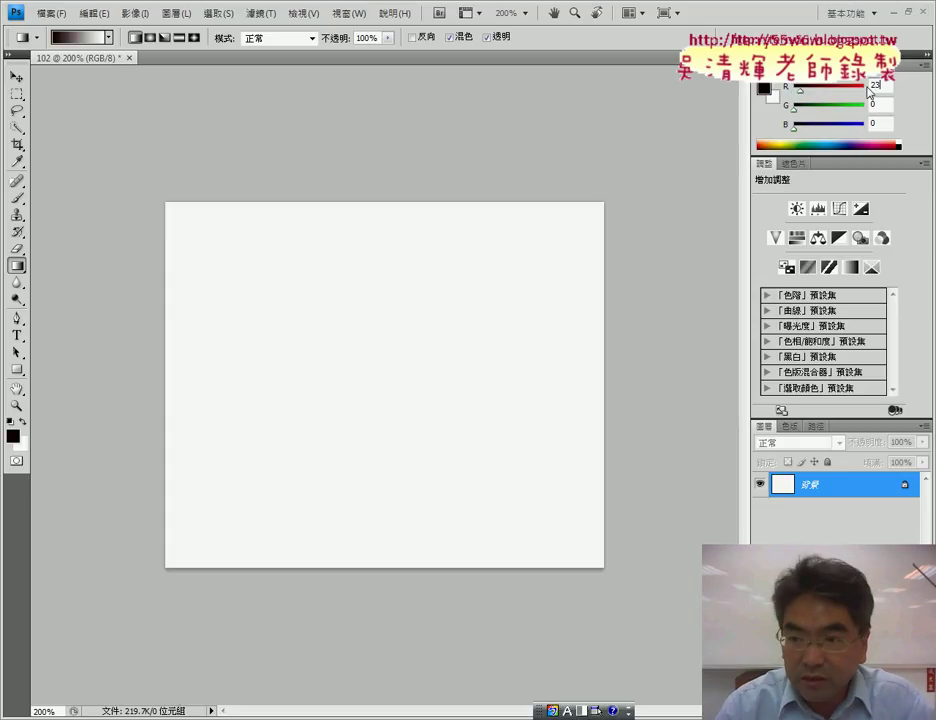
key(Tab)
key(Tab)
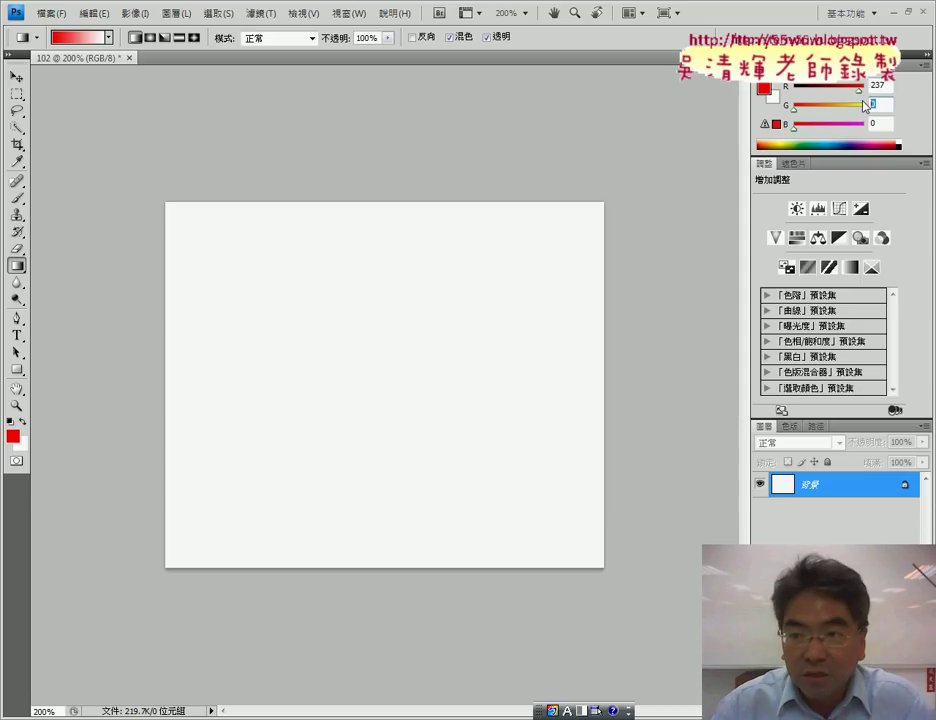
text(27)
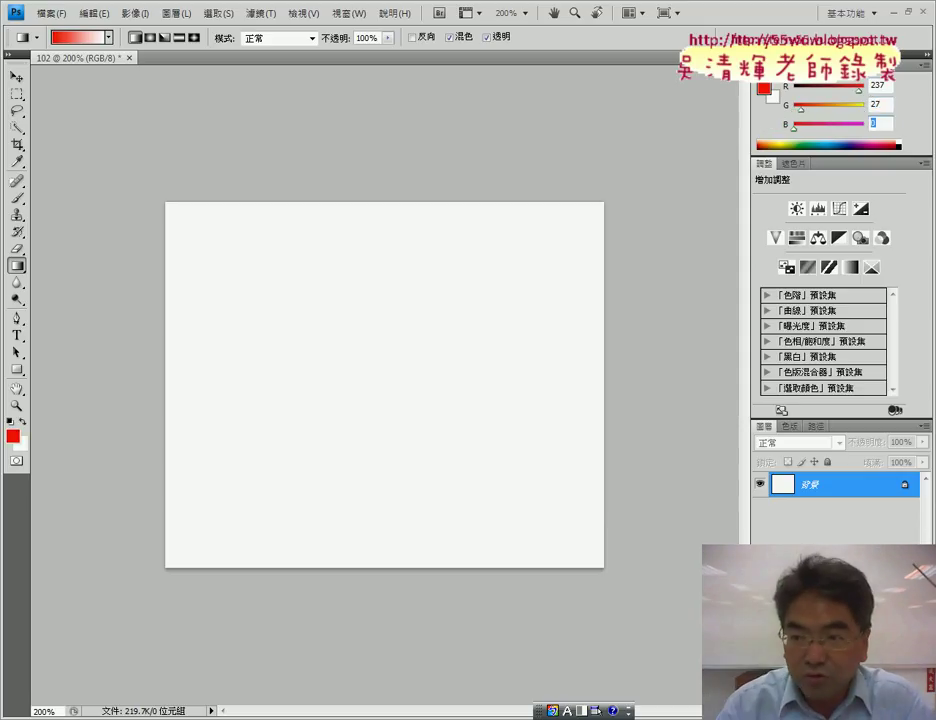
key(Tab)
text(60)
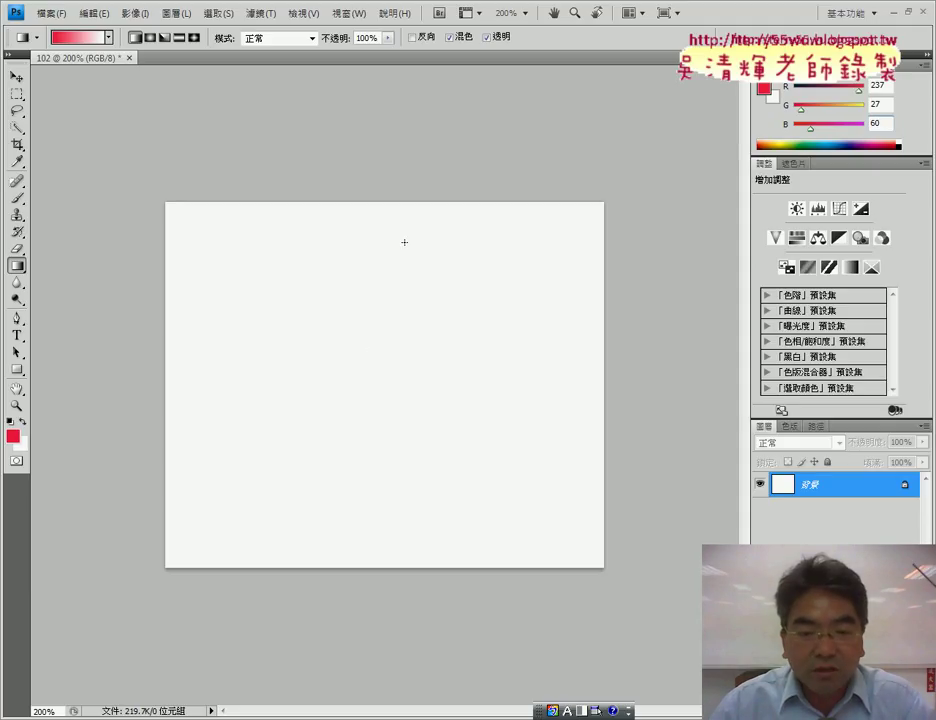
mouse_move(551, 710)
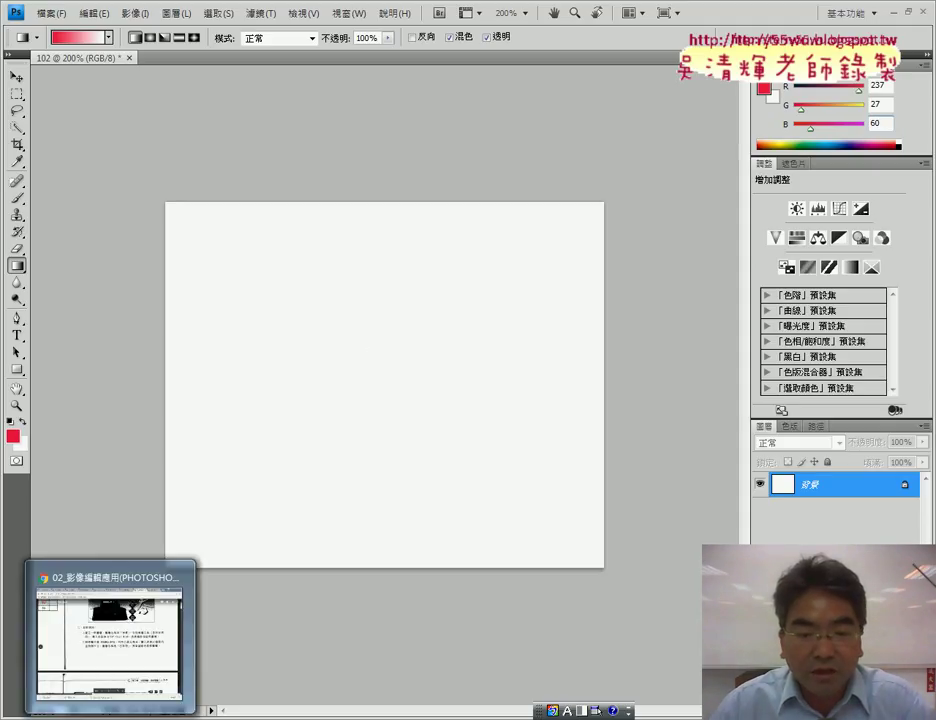
Check the PSD01.TIF reference poster, then try two slanted gradients and undo both
click(110, 630)
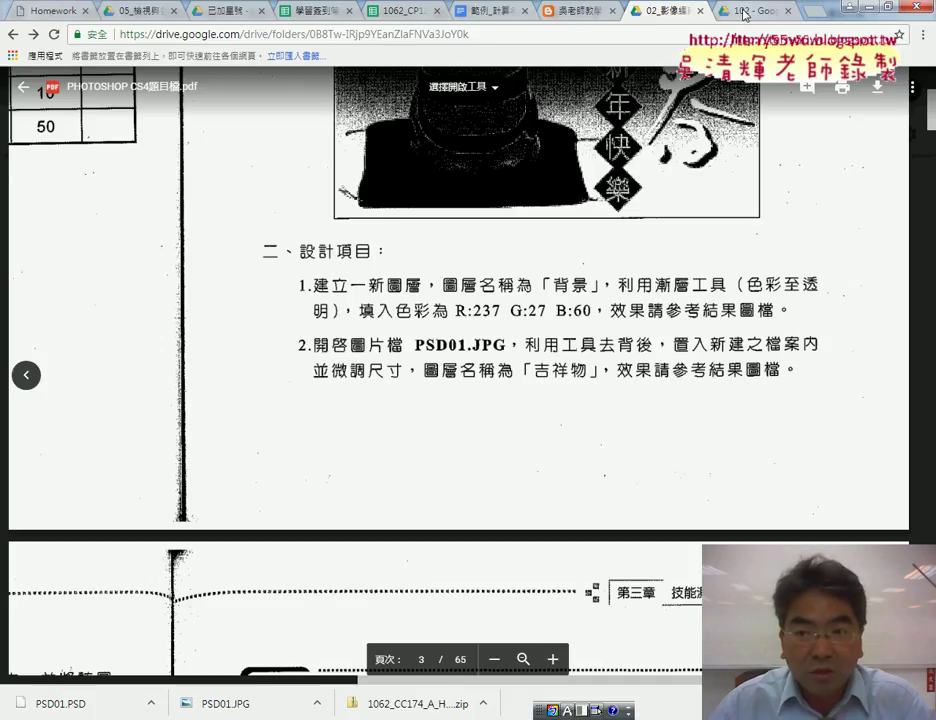
click(750, 10)
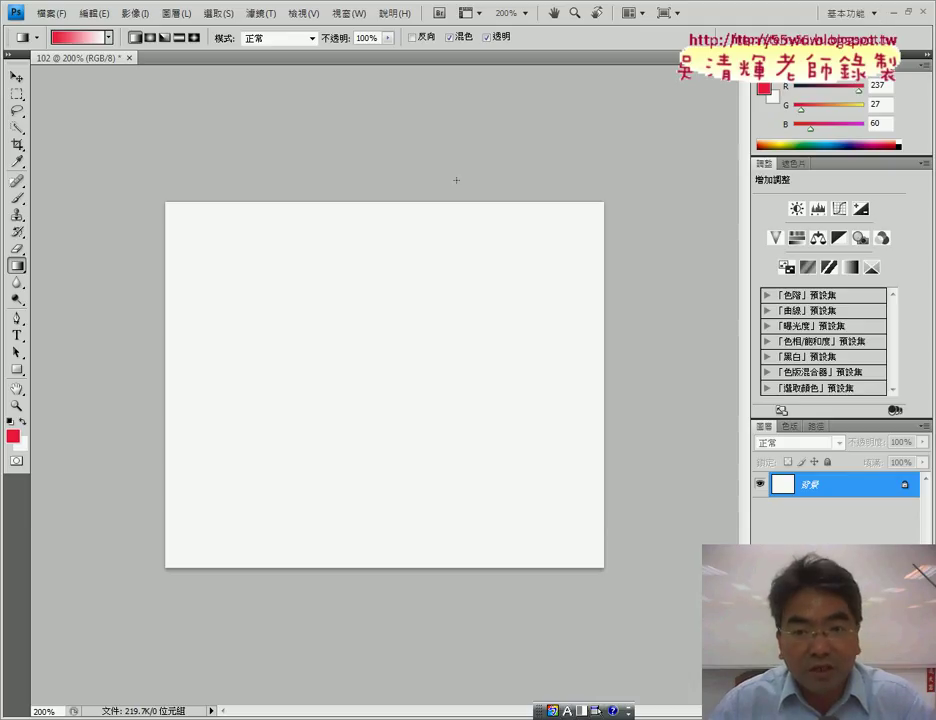
mouse_move(388, 285)
mouse_down()
mouse_move(387, 396)
mouse_move(540, 437)
mouse_up()
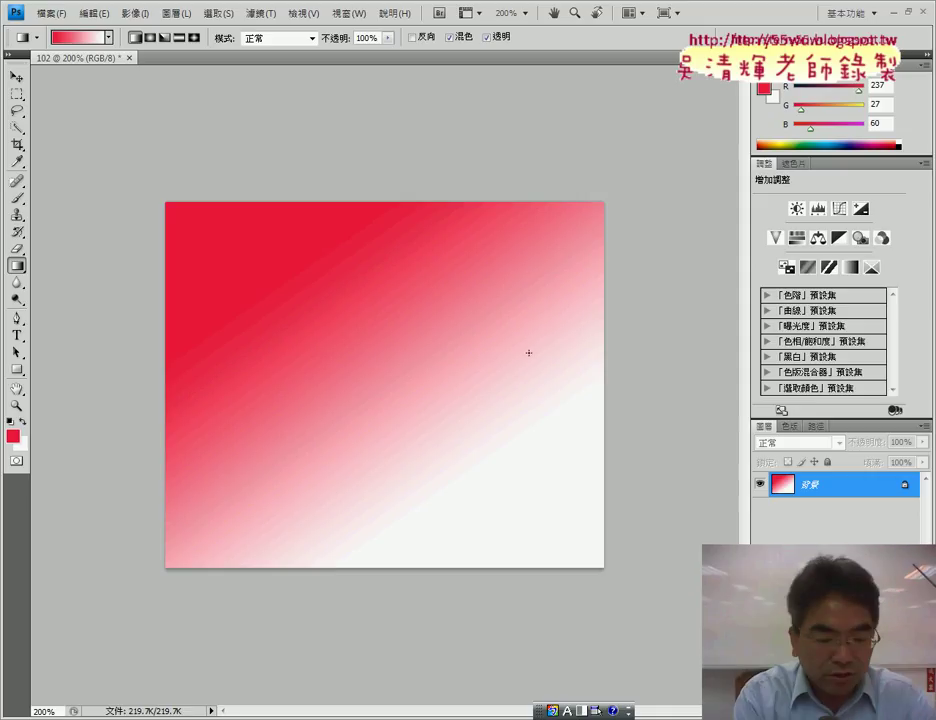
key(ctrl+z)
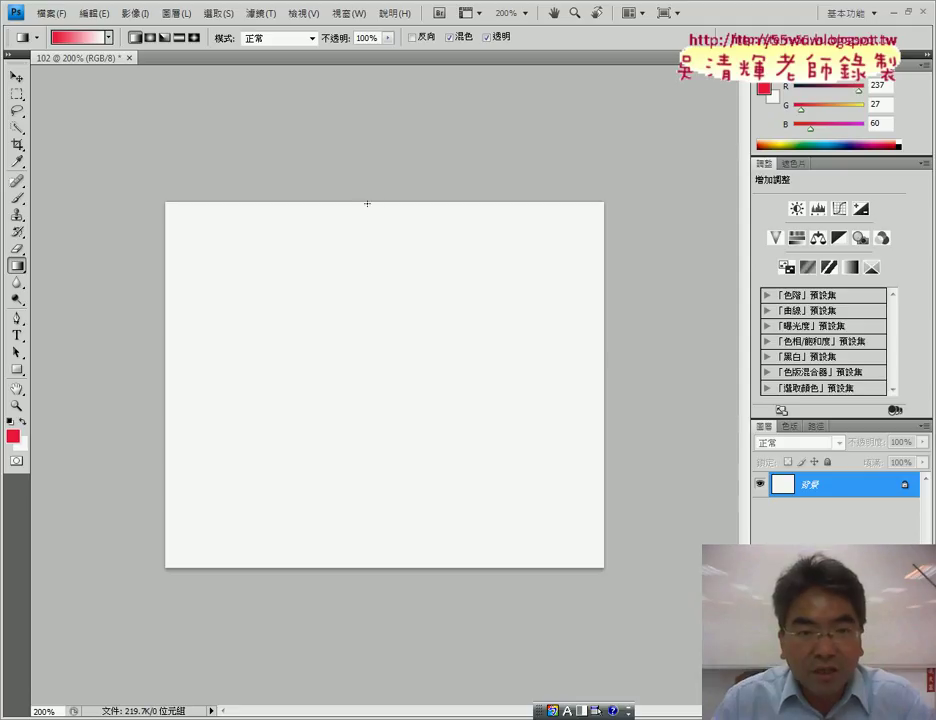
mouse_move(369, 480)
mouse_down()
mouse_move(366, 527)
mouse_move(299, 524)
mouse_up()
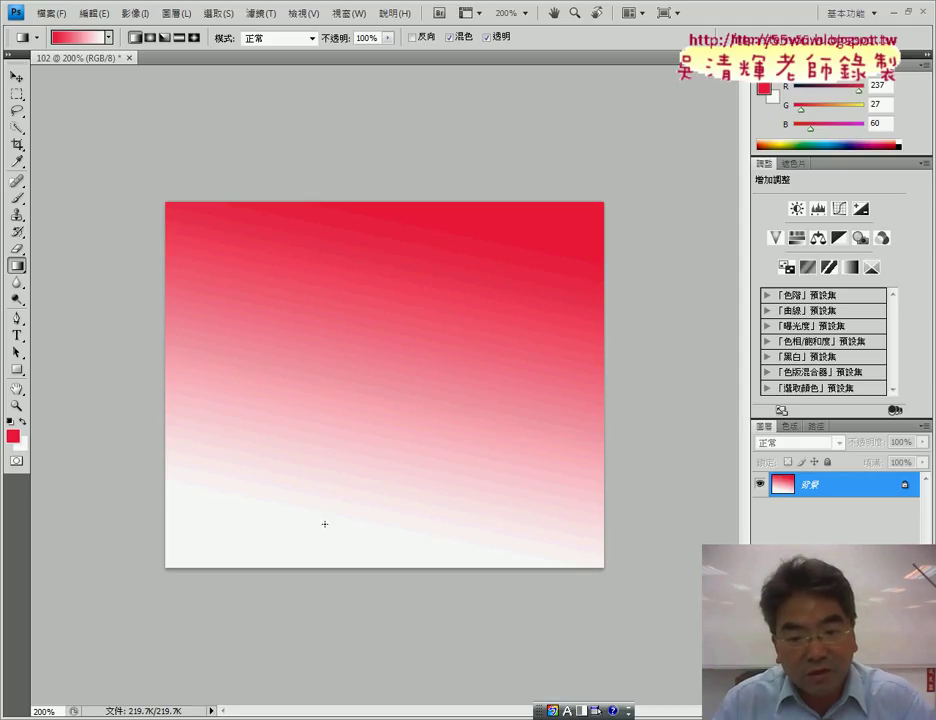
key(ctrl+z)
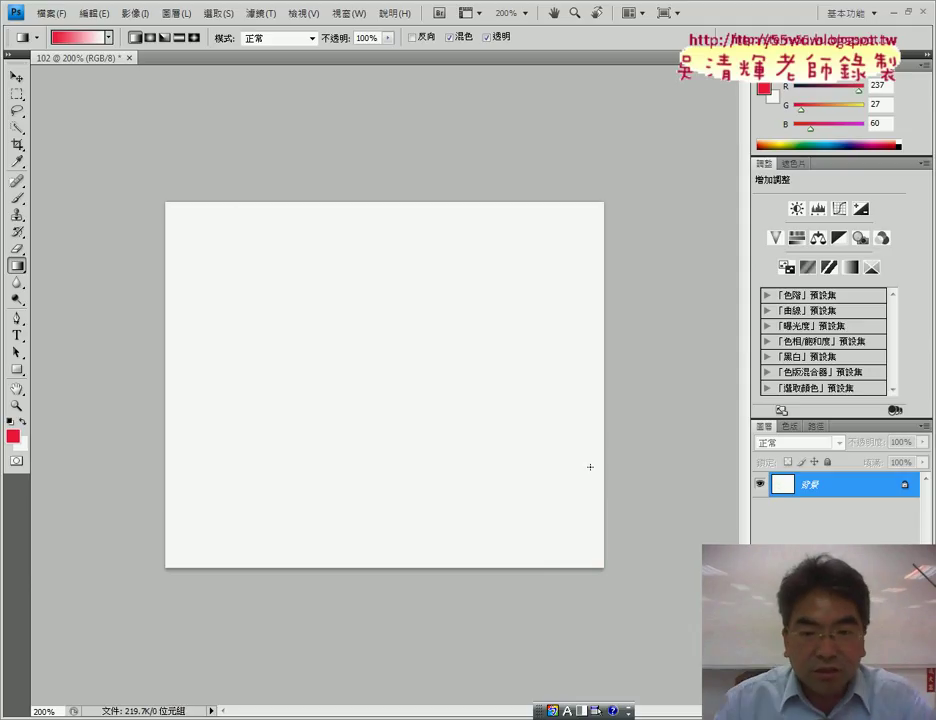
Drag a Shift-constrained vertical red-to-white gradient from the canvas top downward
drag(392, 394, 390, 533)
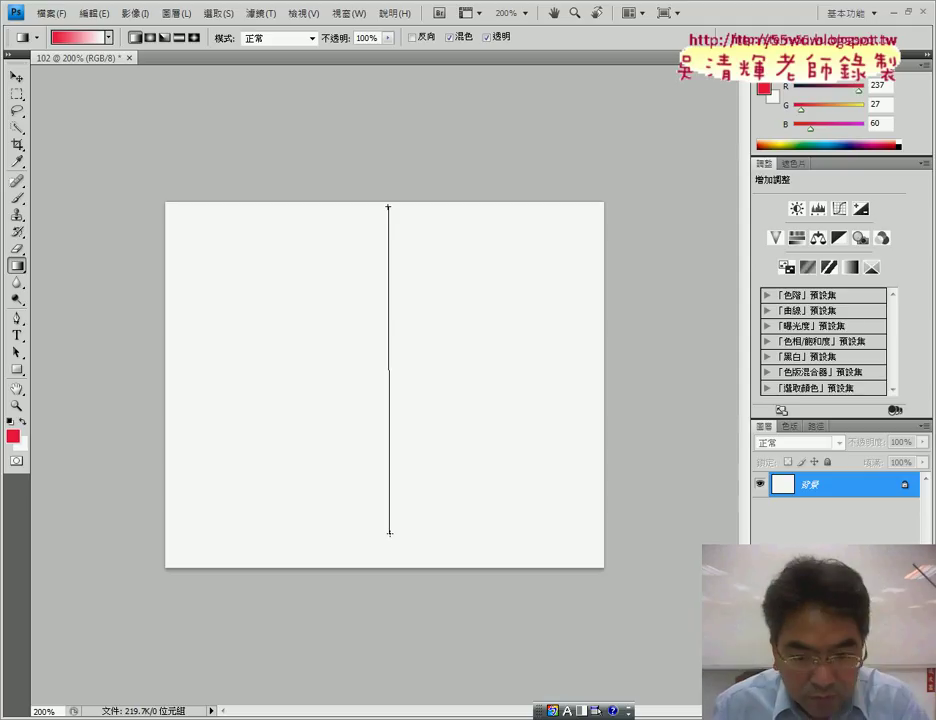
drag(390, 533, 431, 533)
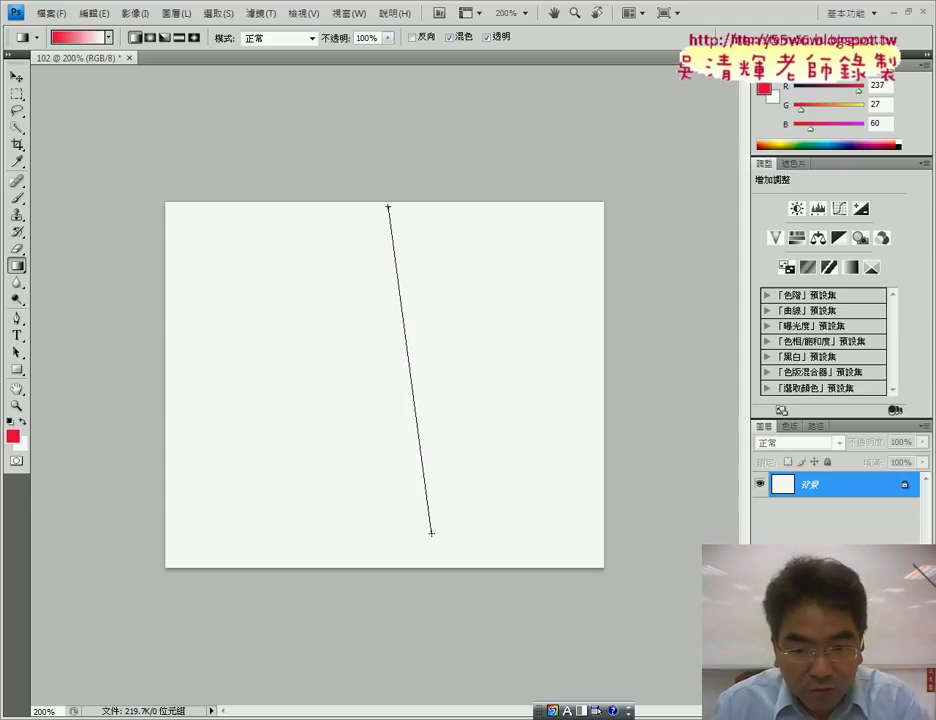
key(shift)
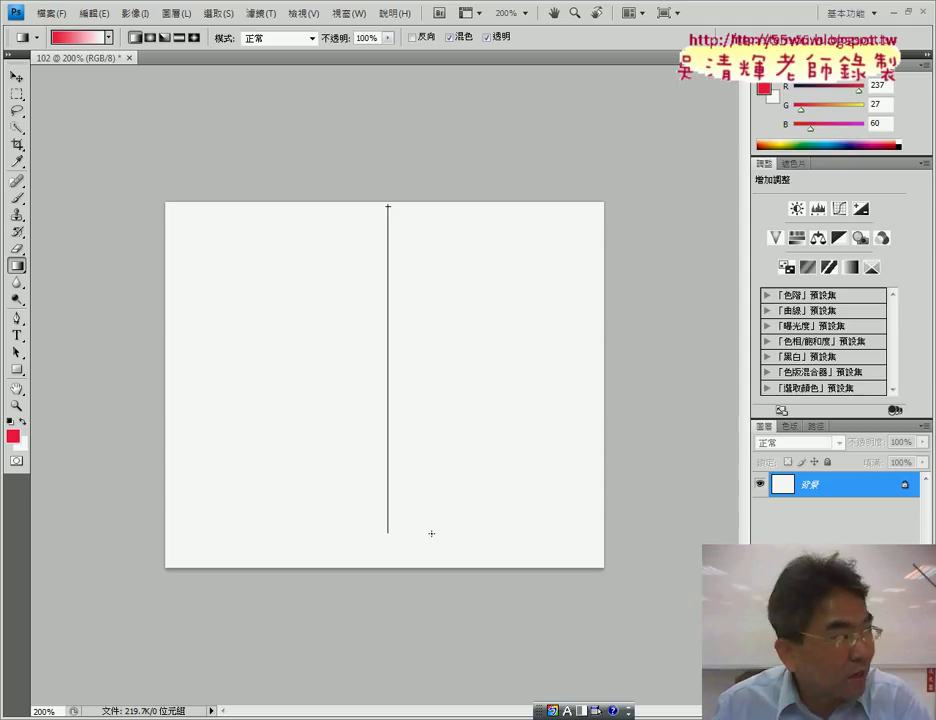
drag(431, 533, 431, 533)
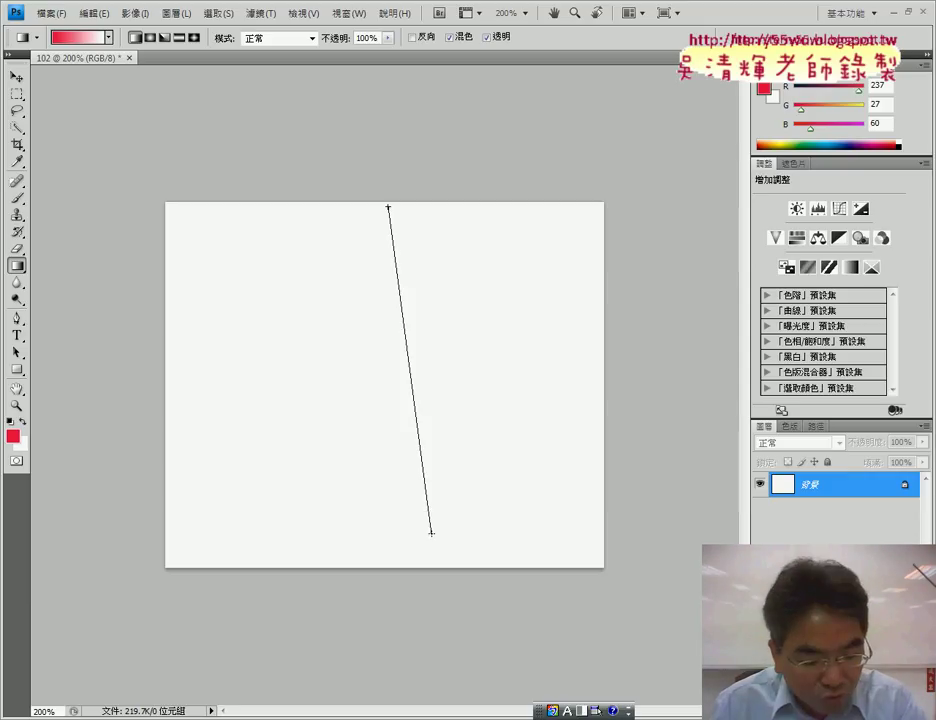
key(shift)
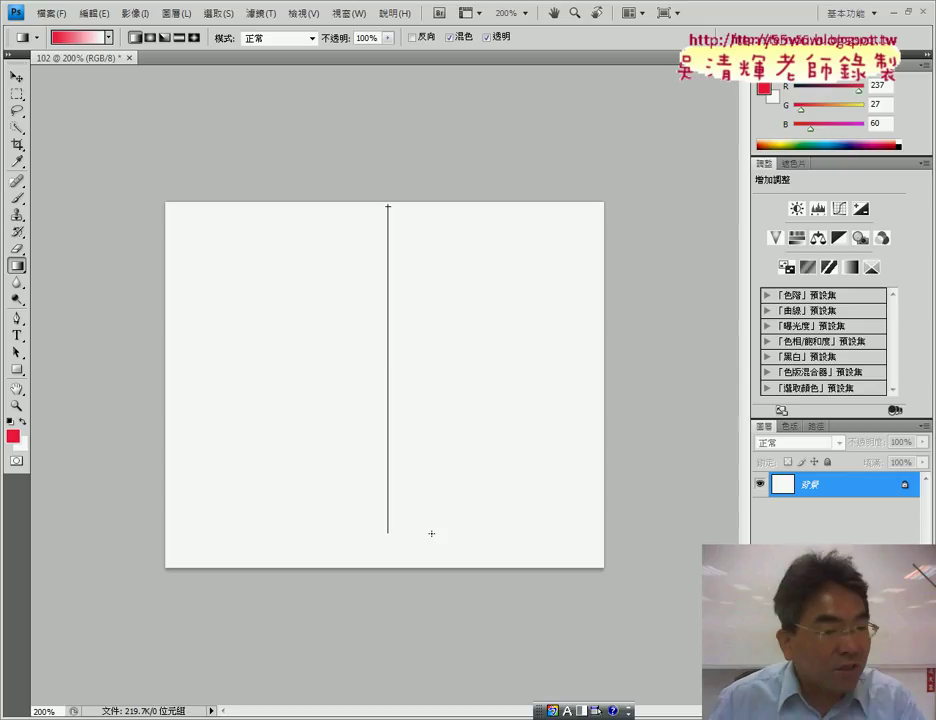
drag(431, 533, 431, 535)
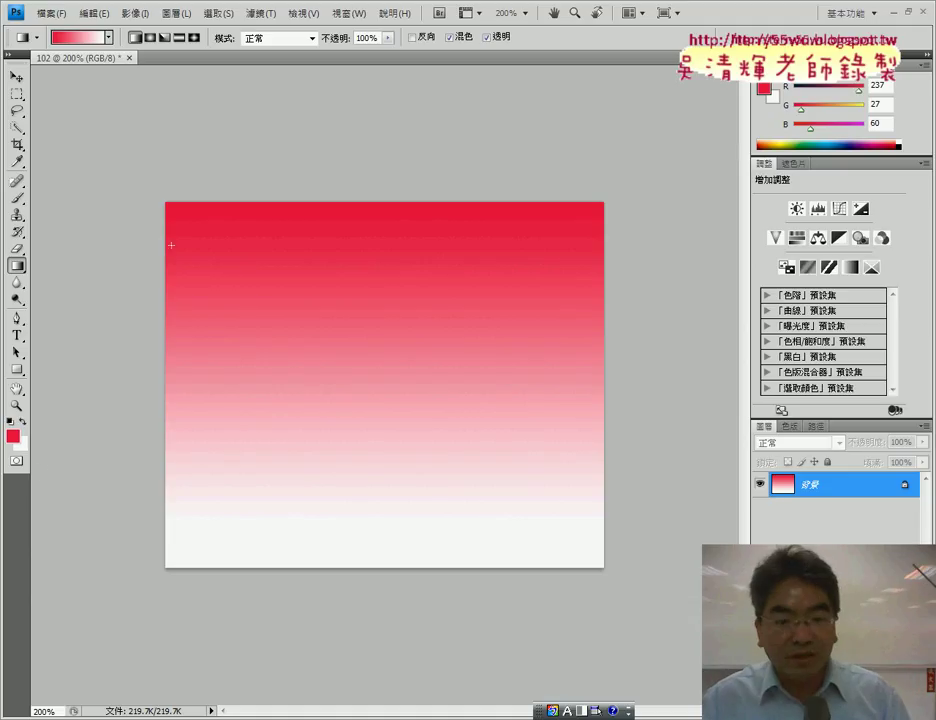
mouse_move(551, 711)
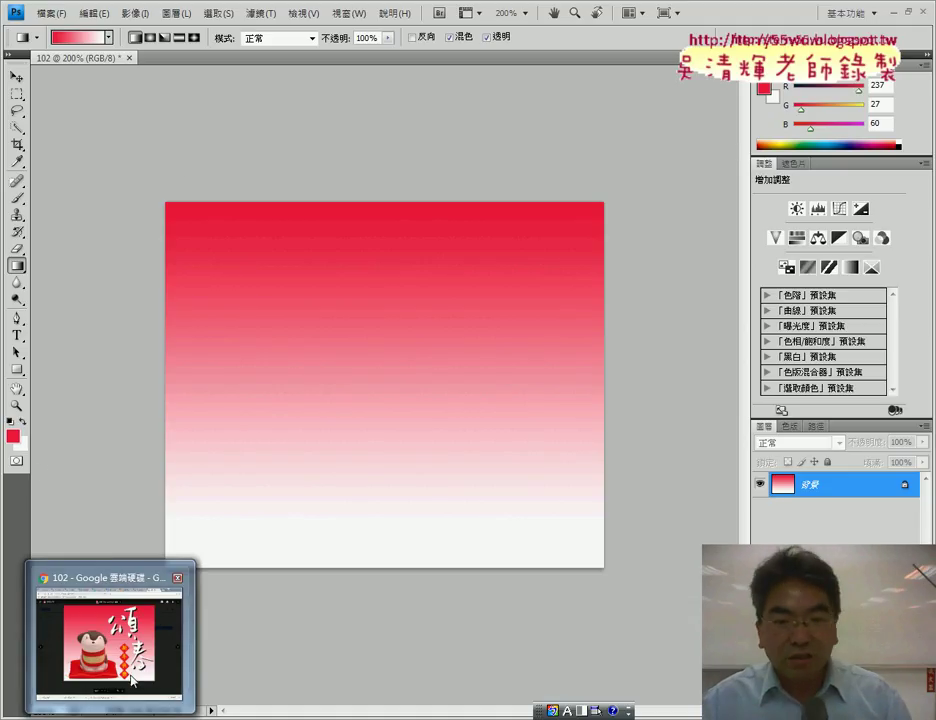
Close the Drive preview and download PSD01.TIF via its 下載 option
click(96, 497)
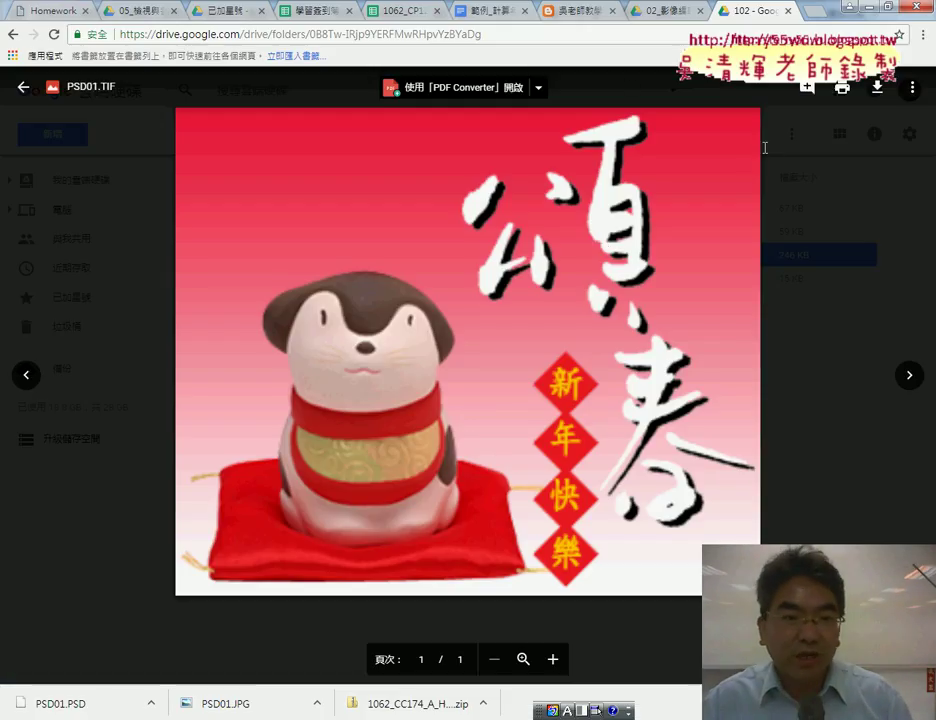
click(23, 87)
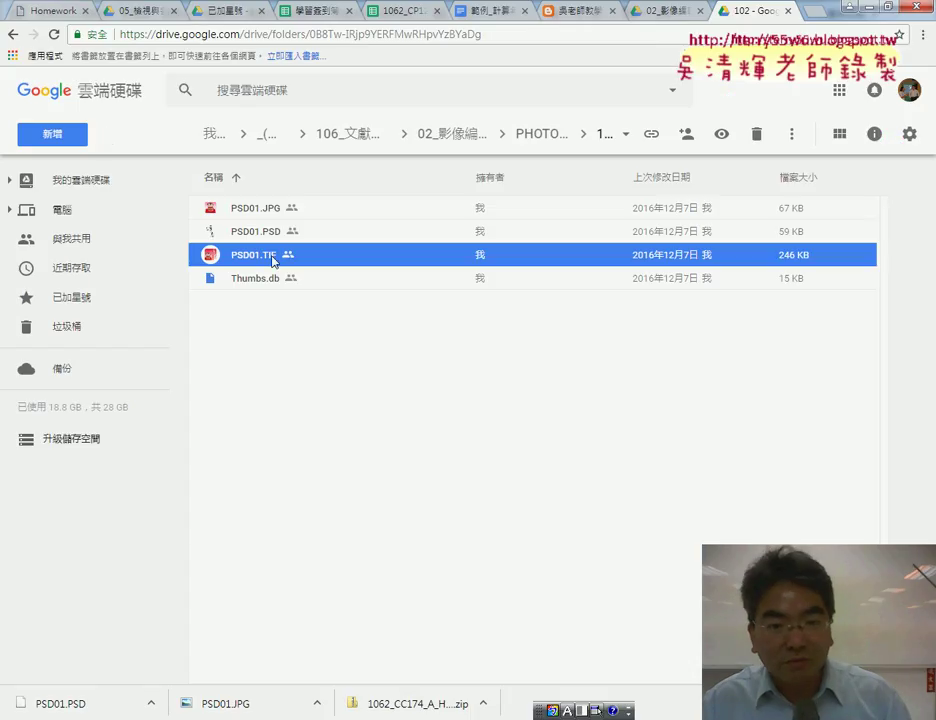
right_click(273, 260)
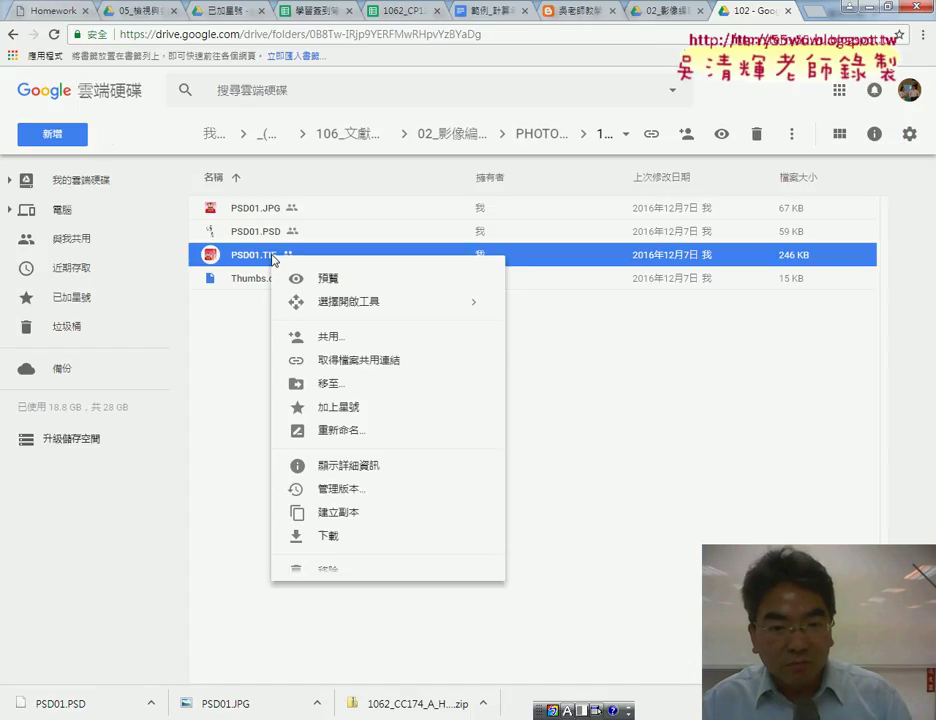
click(324, 538)
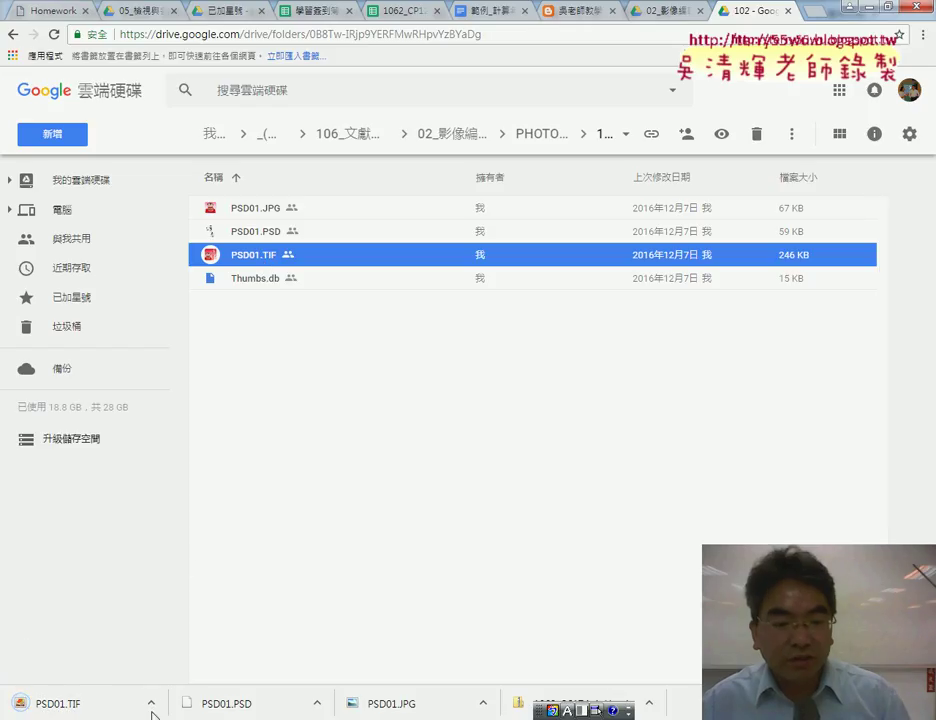
Open the Downloads folder and carry PSD01.TIF over the Photoshop window
click(151, 704)
click(203, 655)
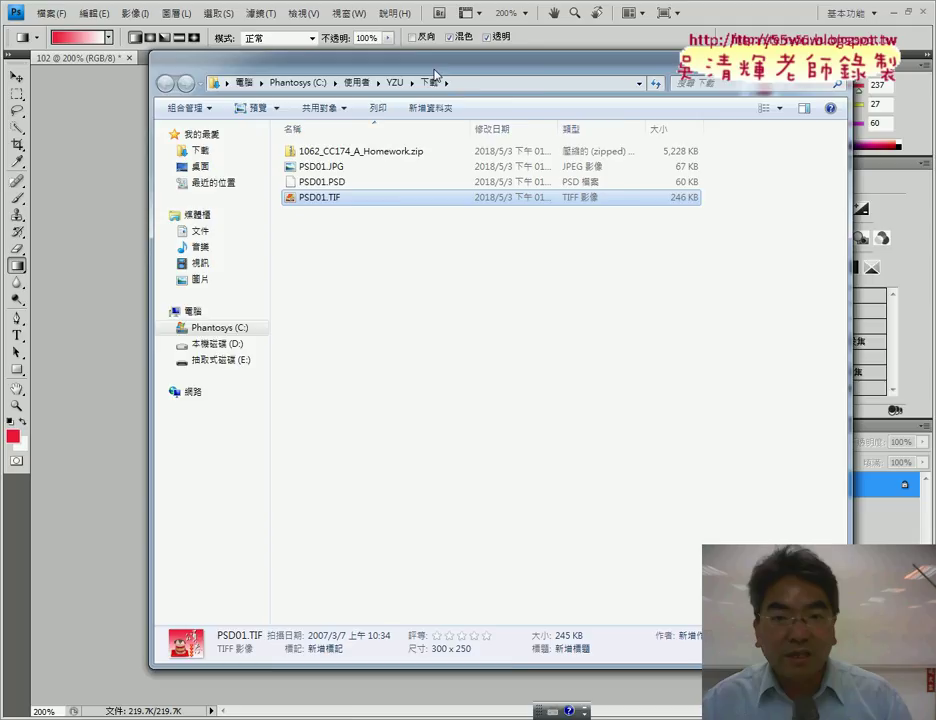
drag(417, 69, 585, 83)
drag(477, 214, 231, 97)
mouse_move(173, 70)
mouse_down()
mouse_move(160, 66)
mouse_move(175, 63)
mouse_up()
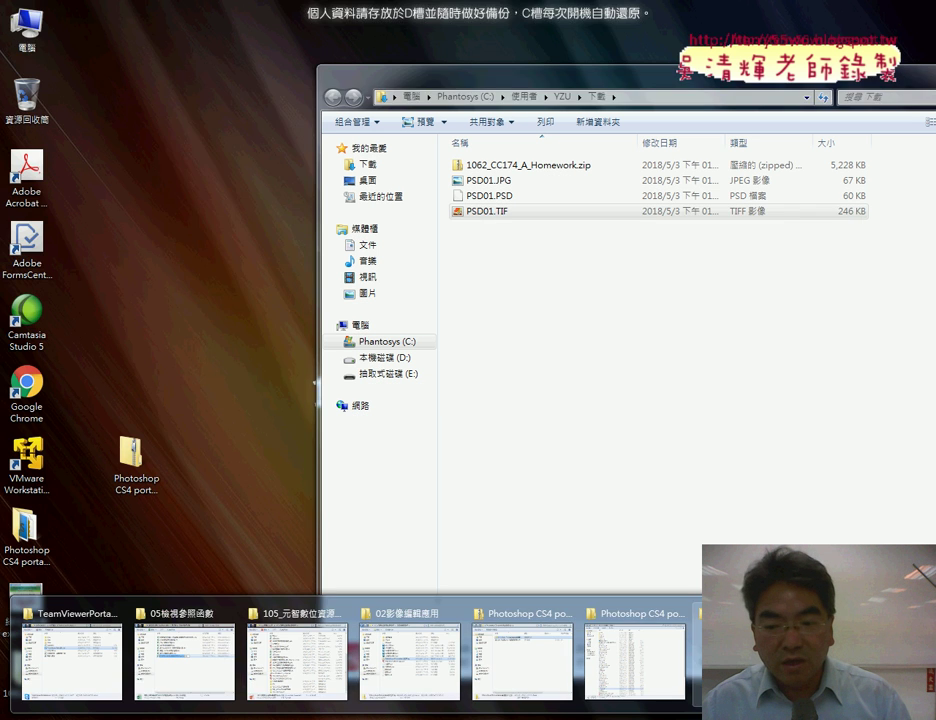
Open PSD01.TIF in Photoshop by dragging it in, and zoom it to 300%
click(747, 655)
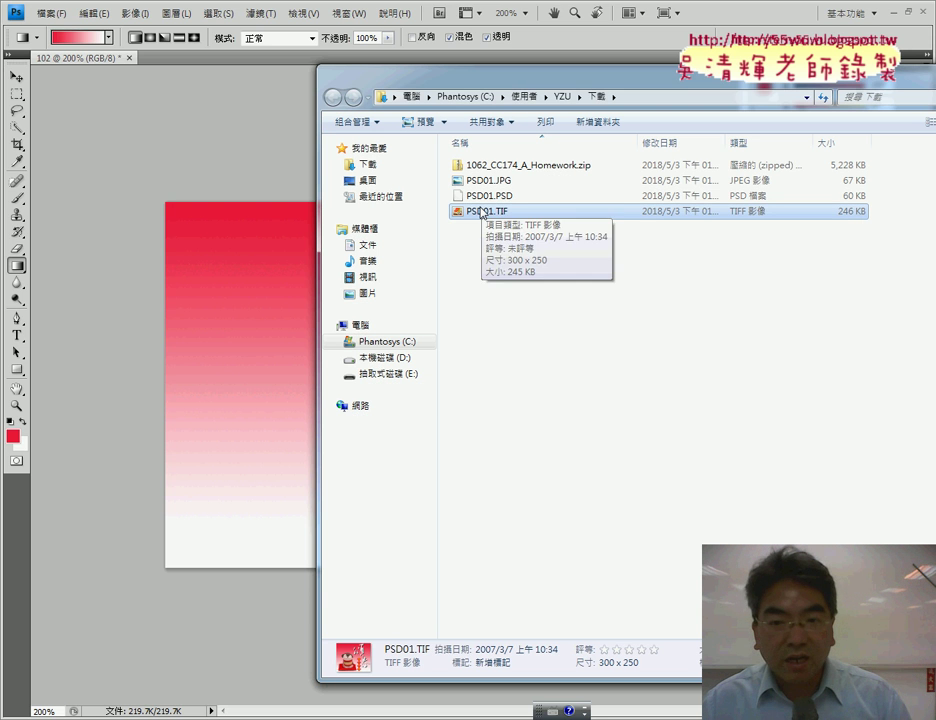
drag(481, 214, 140, 122)
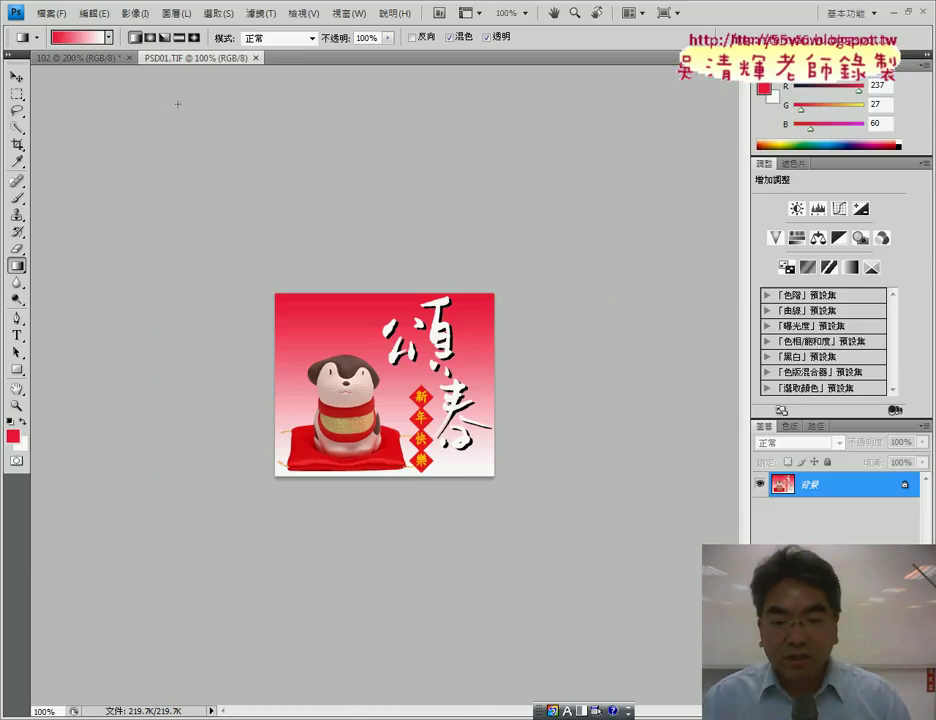
key(ctrl+plus)
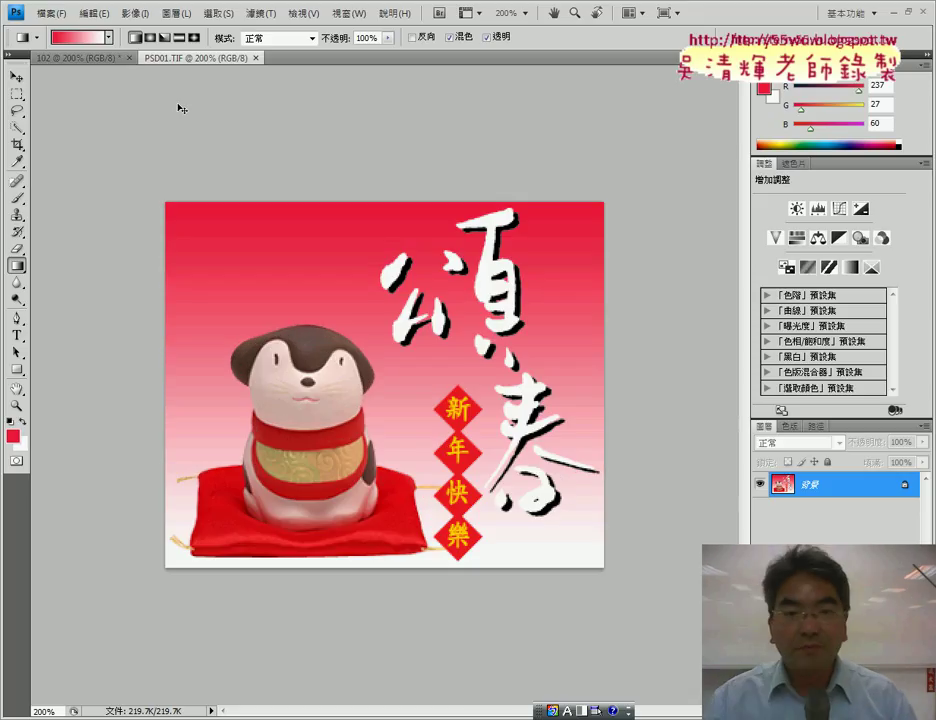
key(ctrl+plus)
key(ctrl+plus)
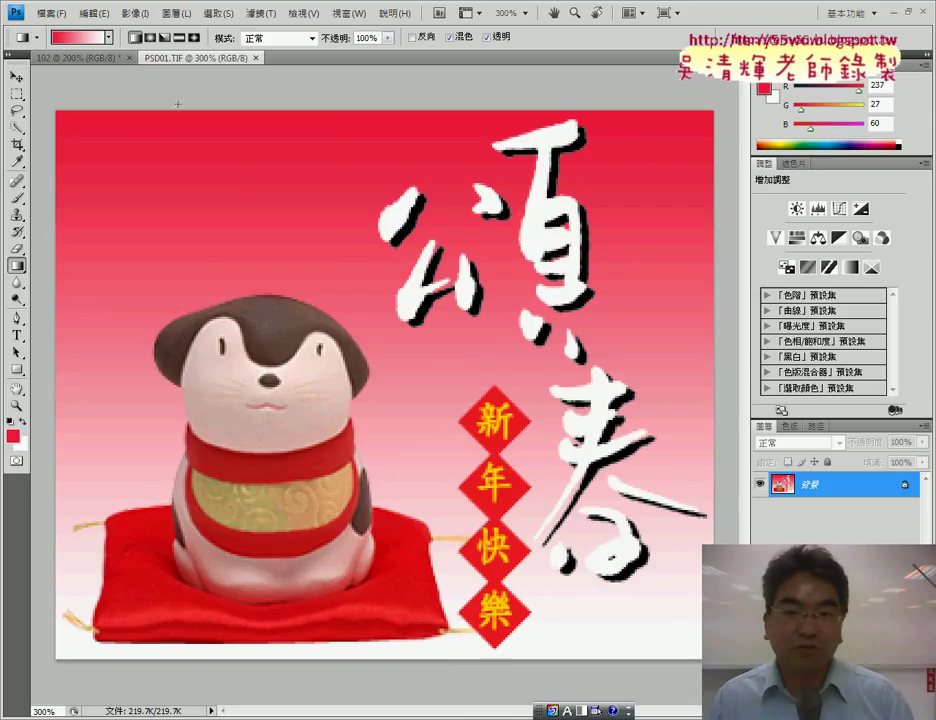
click(96, 60)
key(ctrl+plus)
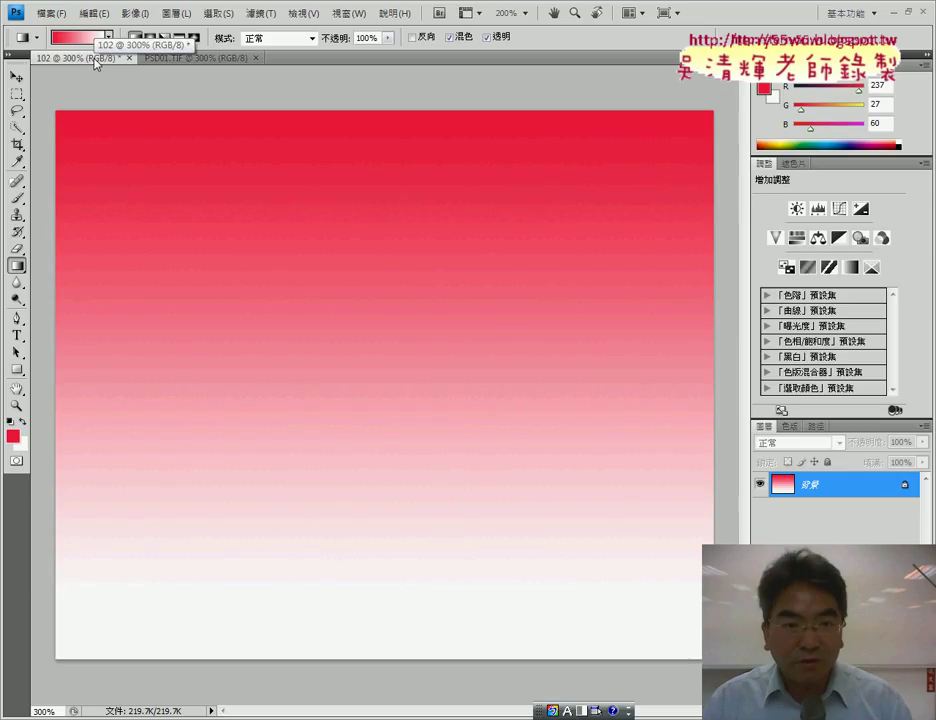
Switch back and forth between PSD01.TIF and document 102 to compare, ending on 102
click(170, 60)
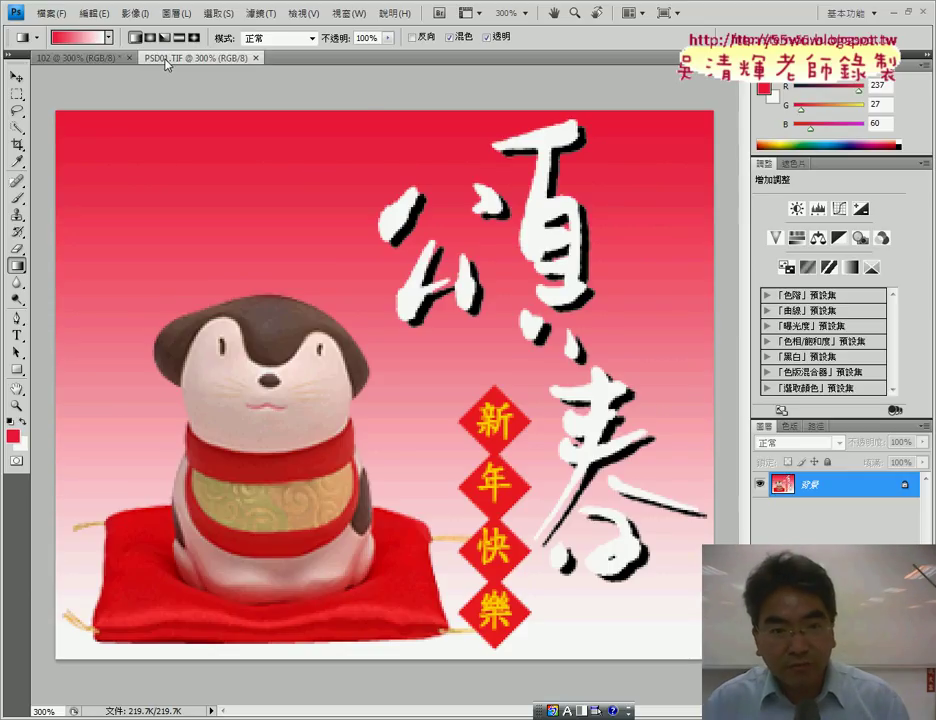
click(104, 60)
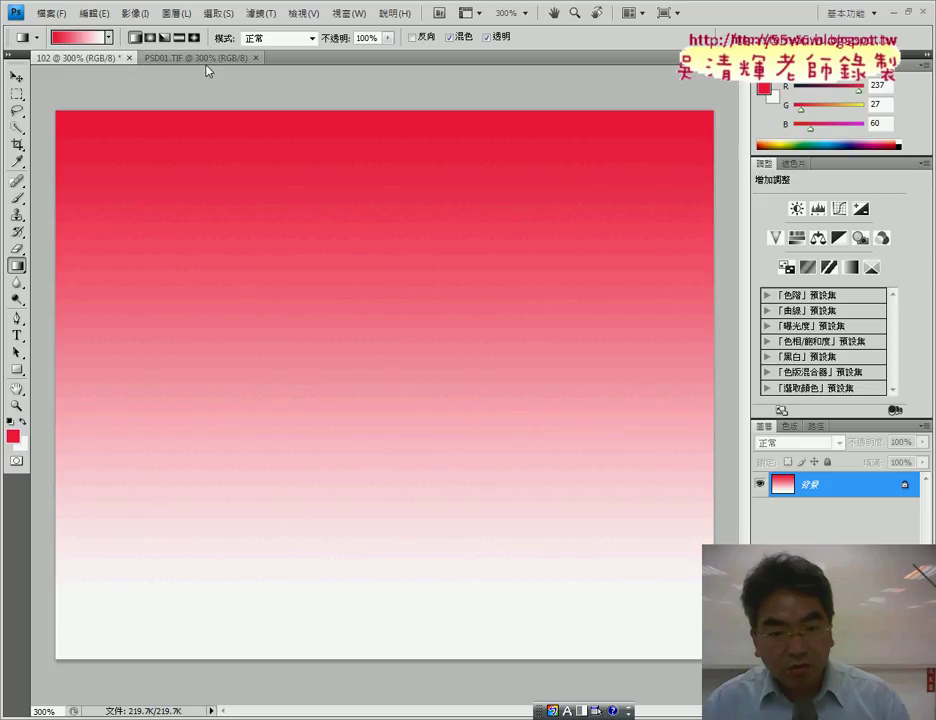
click(206, 62)
click(80, 58)
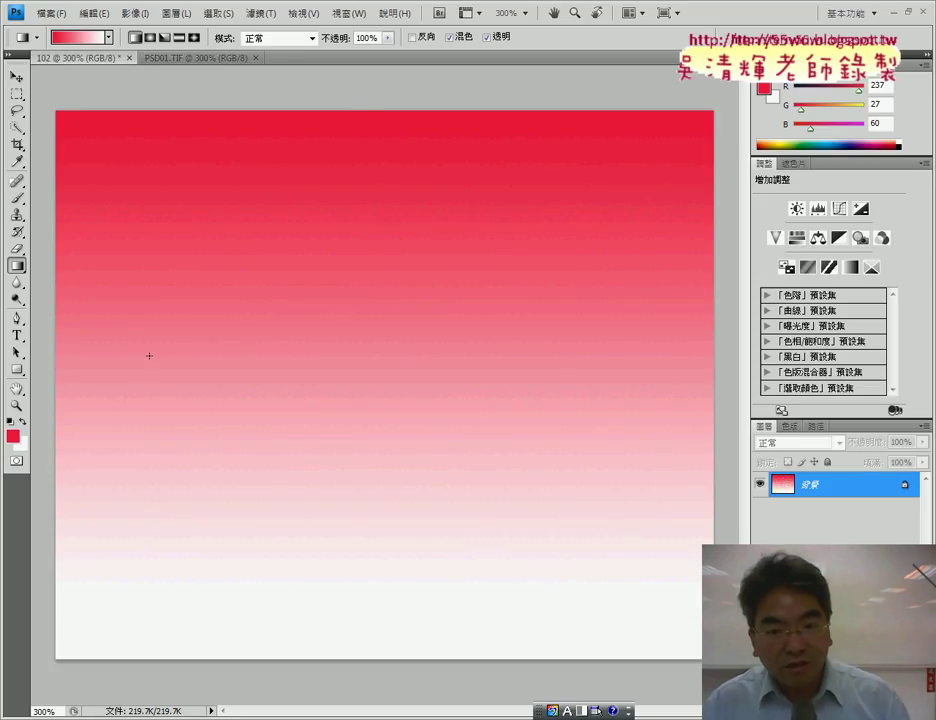
click(216, 62)
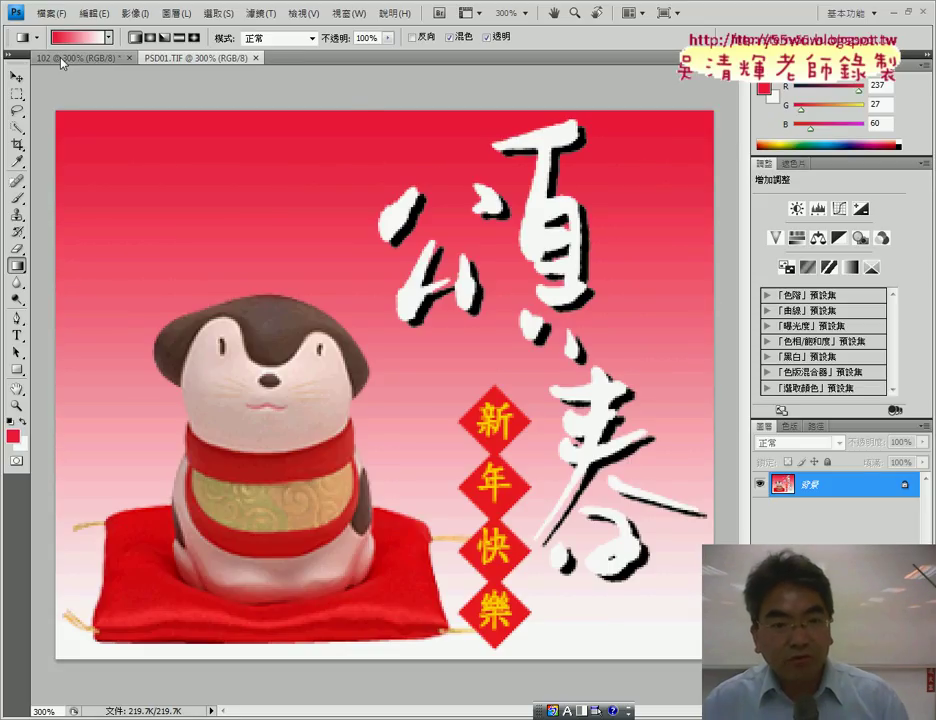
click(61, 60)
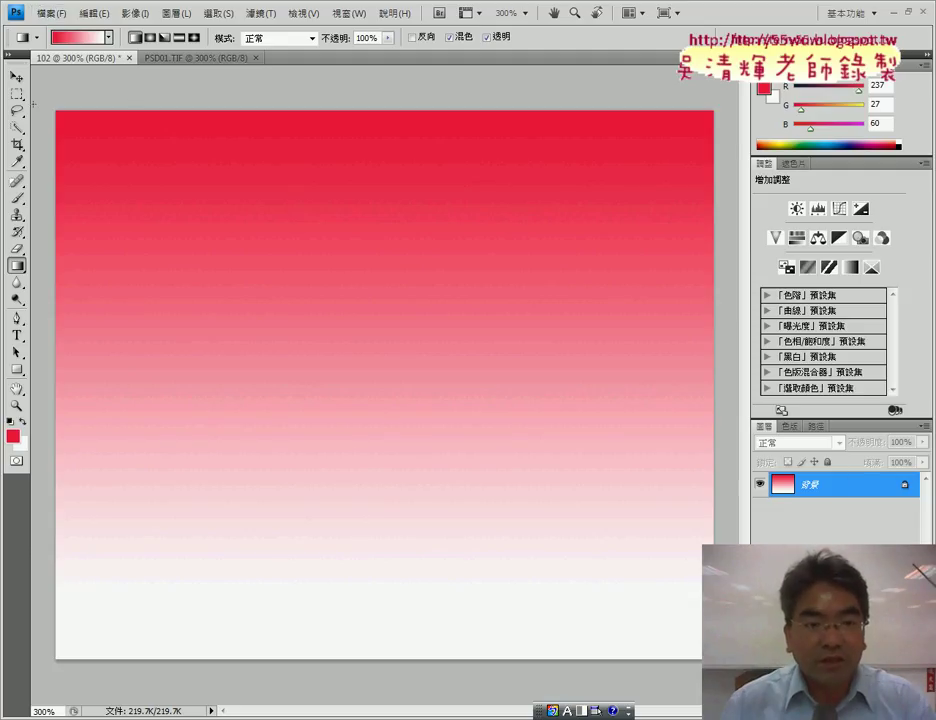
Keep the Gradient Tool, confirm the R237 G27 B60 values, and redraw the gradient from the canvas top
right_click(17, 267)
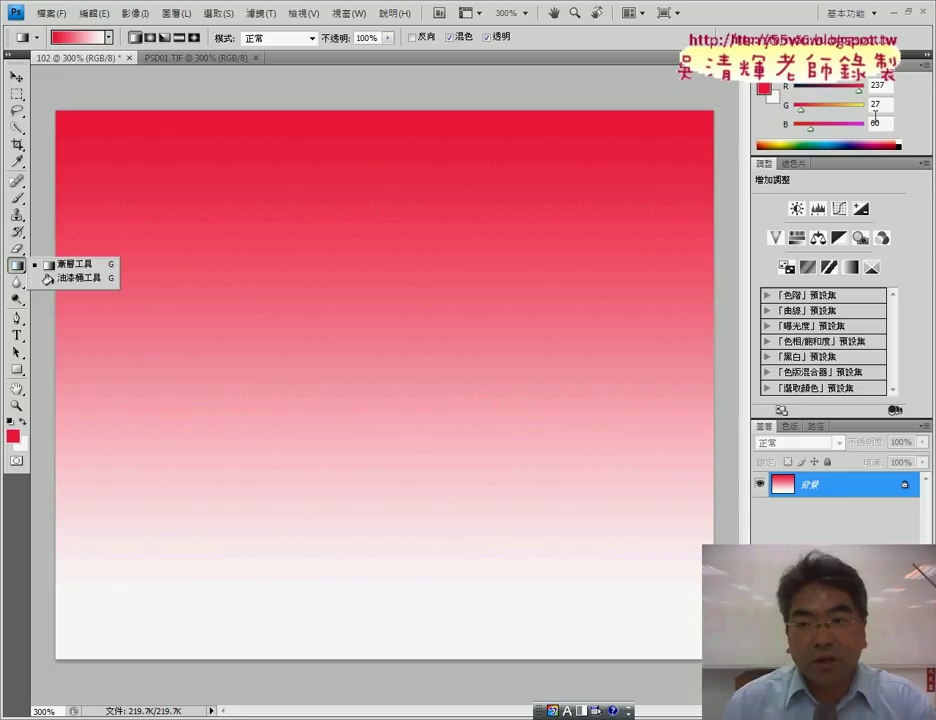
click(221, 211)
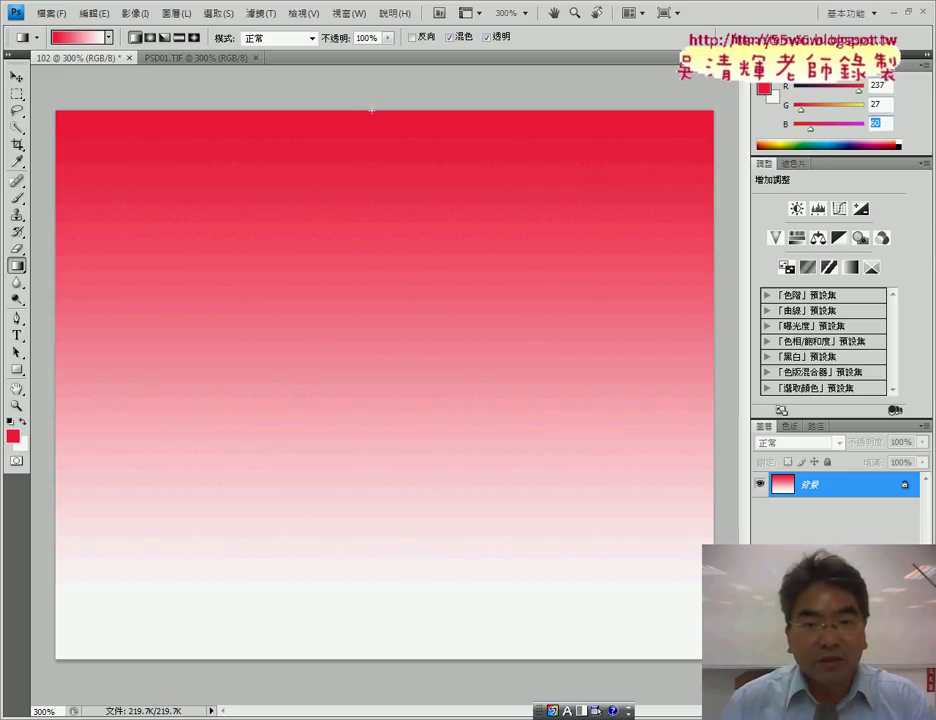
mouse_move(368, 185)
mouse_down()
mouse_move(379, 542)
mouse_move(372, 604)
mouse_move(372, 591)
mouse_up()
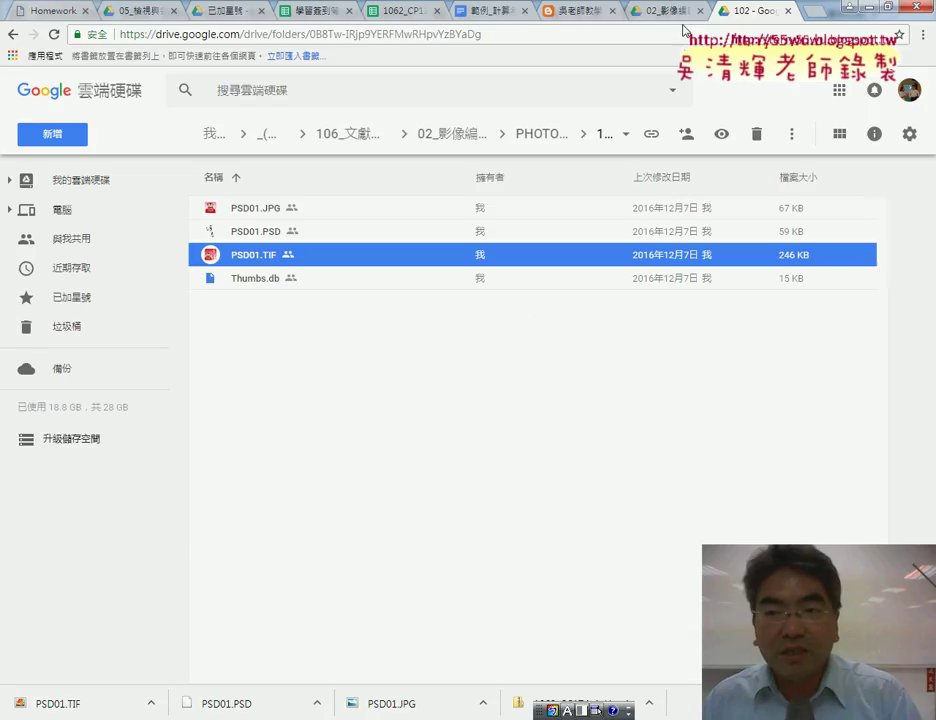
Review the exam instructions PDF and Photoshop, then return to the Drive folder listing
click(676, 12)
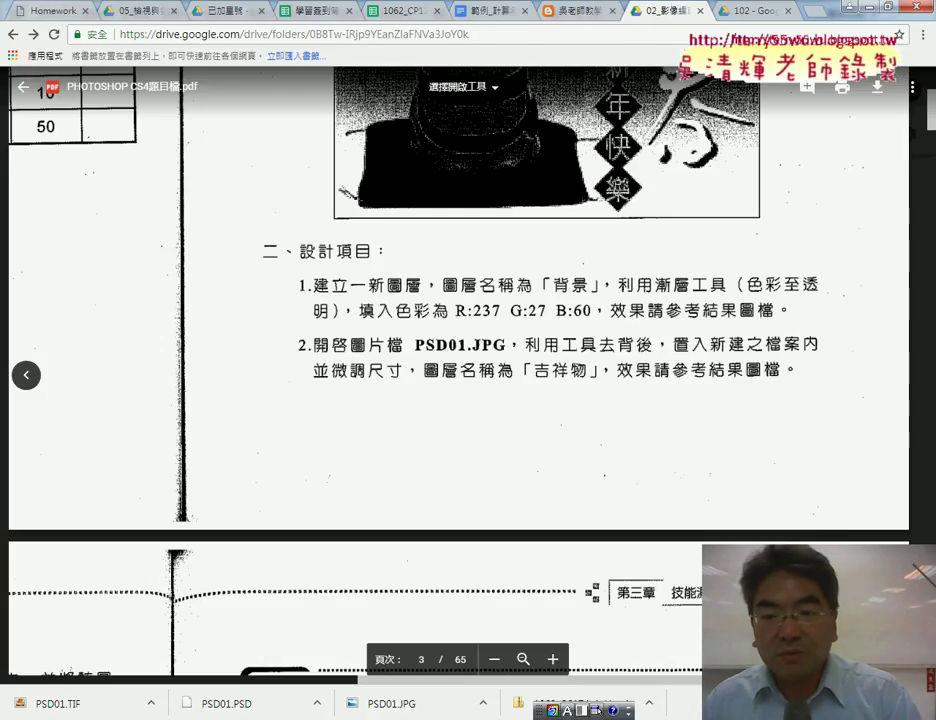
click(866, 12)
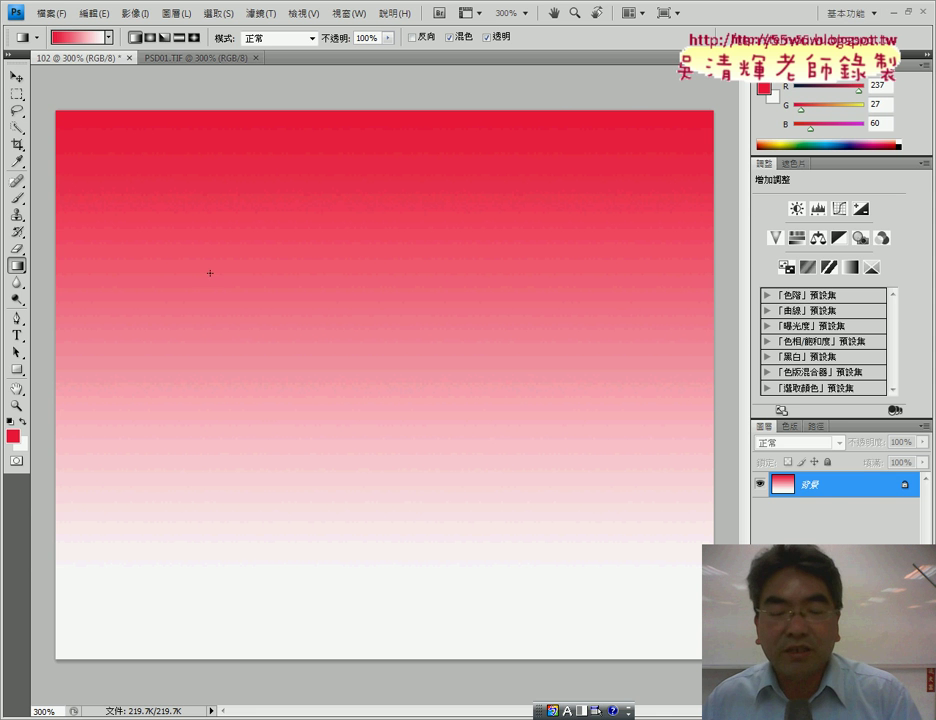
key(alt+Tab)
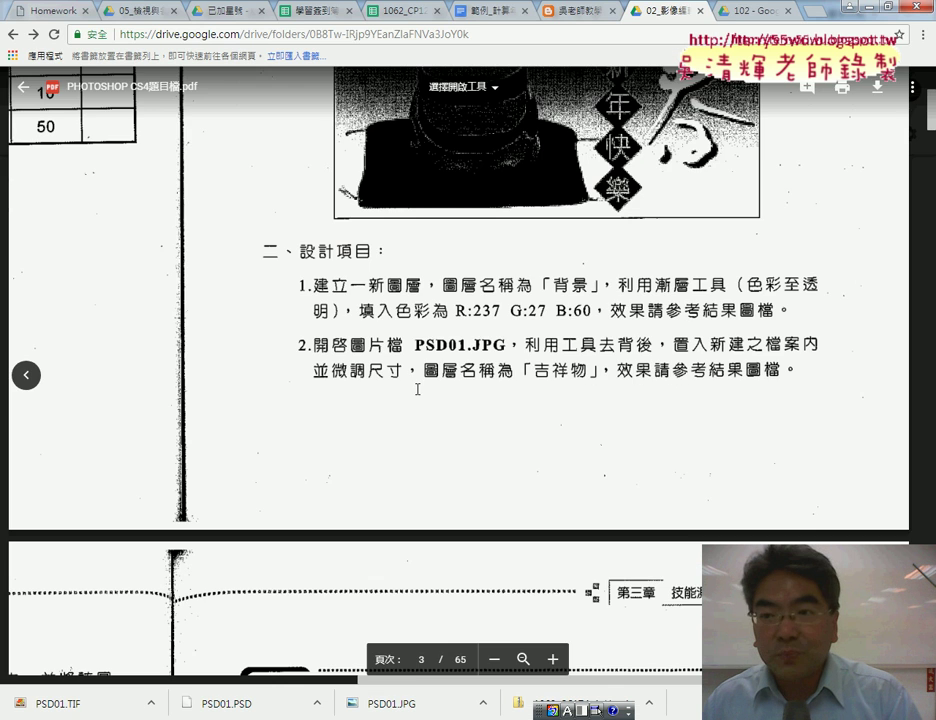
click(722, 12)
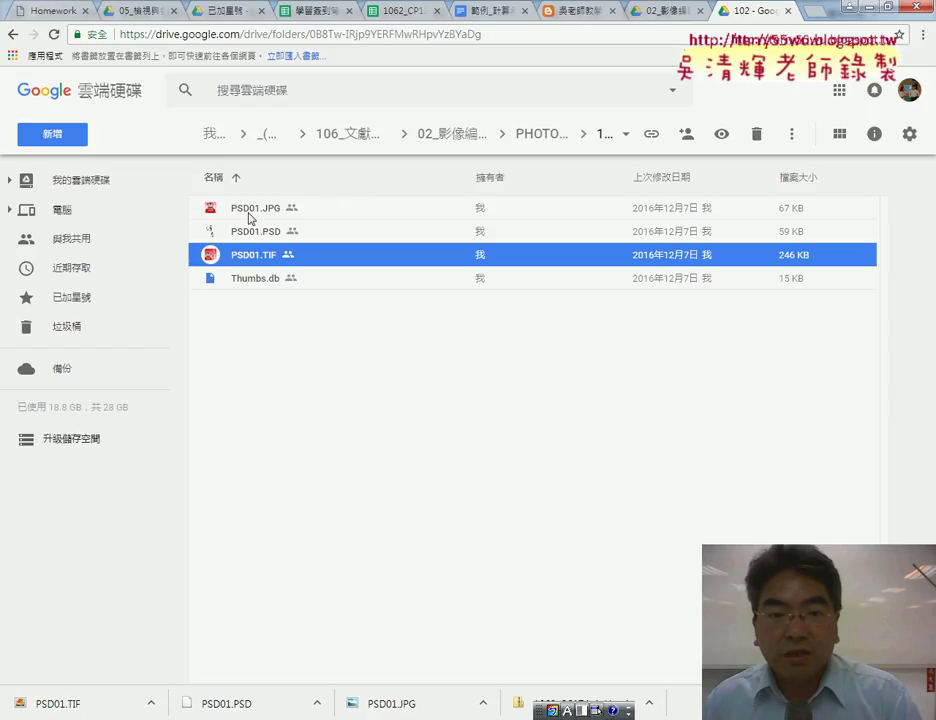
Download PSD01.JPG and show it in the Downloads folder over Photoshop
click(294, 213)
right_click(295, 213)
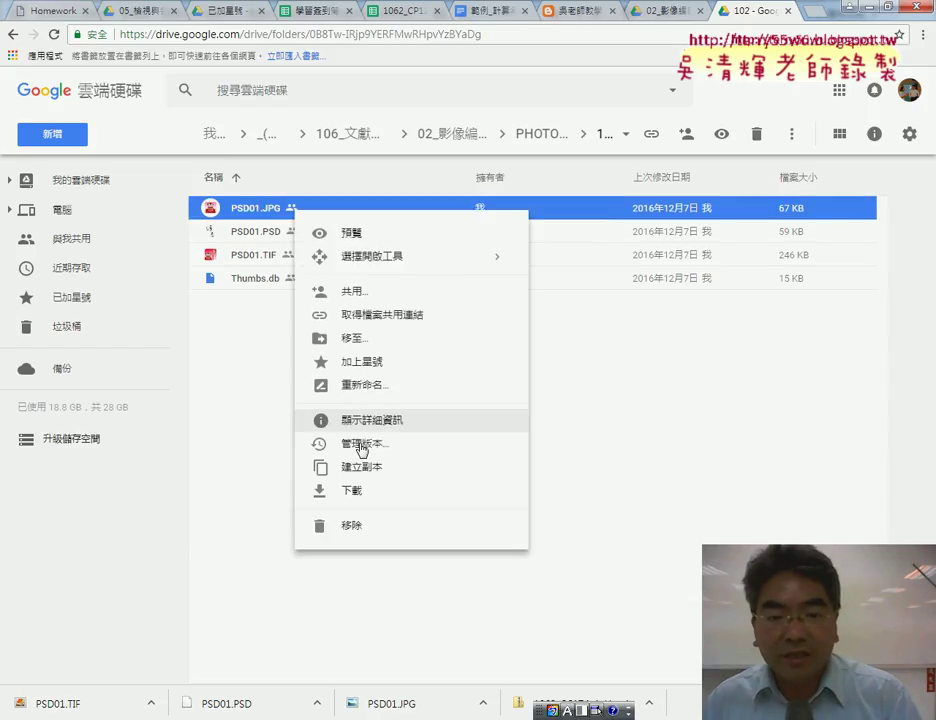
click(483, 703)
click(527, 654)
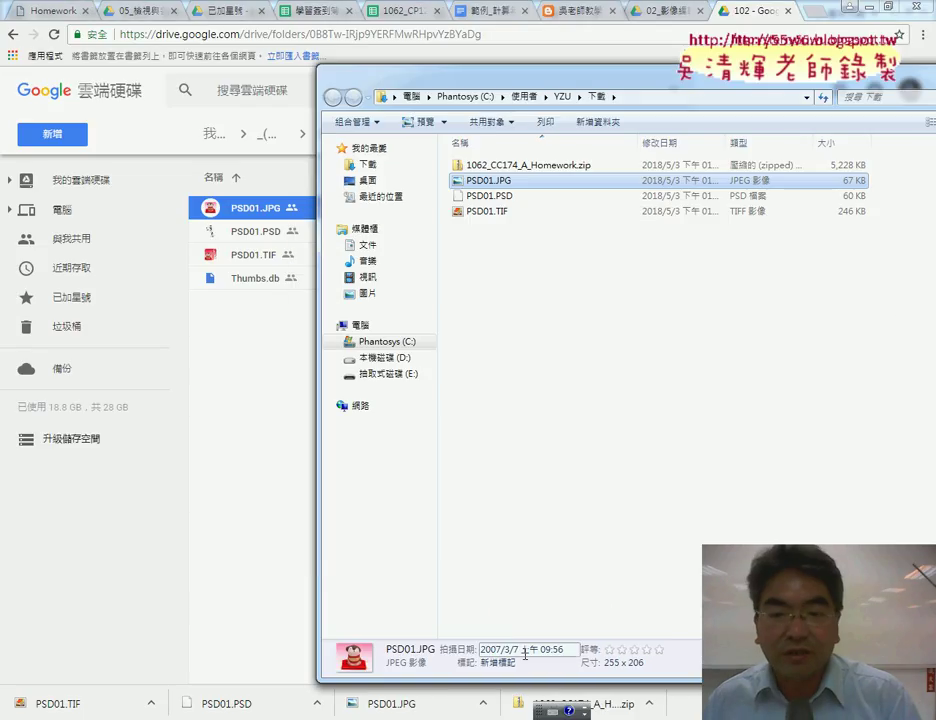
click(870, 9)
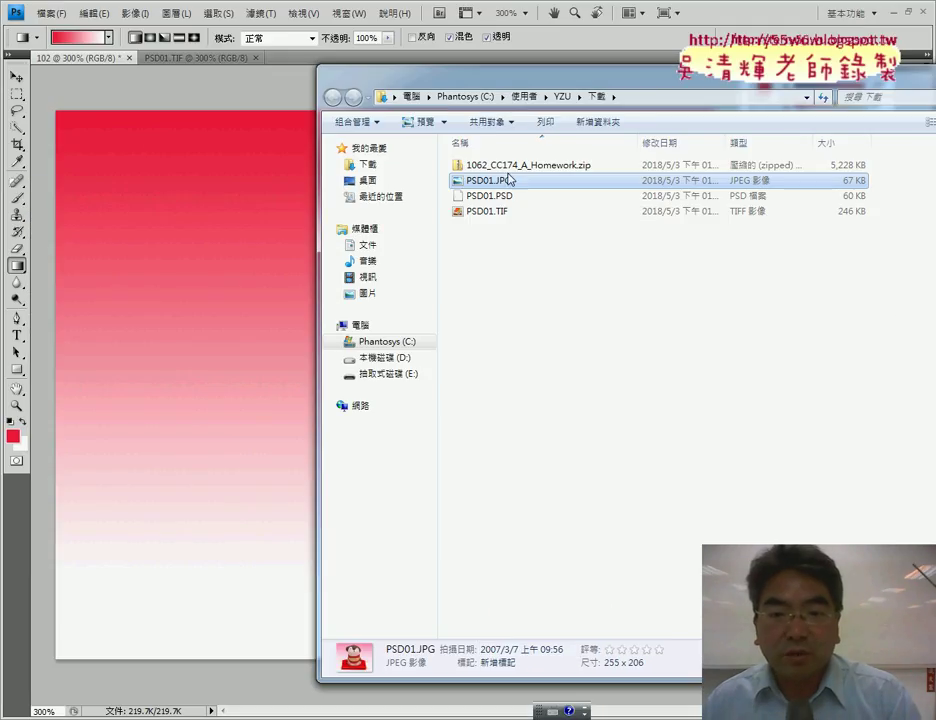
Drag PSD01.JPG into Photoshop as a new document and zoom it to 300%
drag(480, 181, 230, 97)
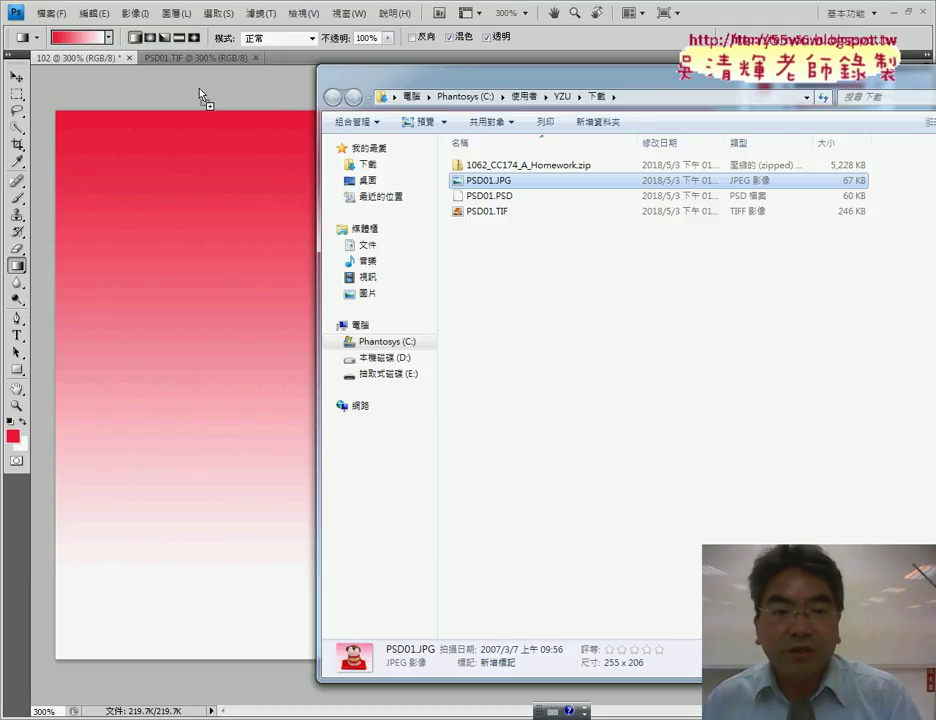
drag(215, 100, 211, 90)
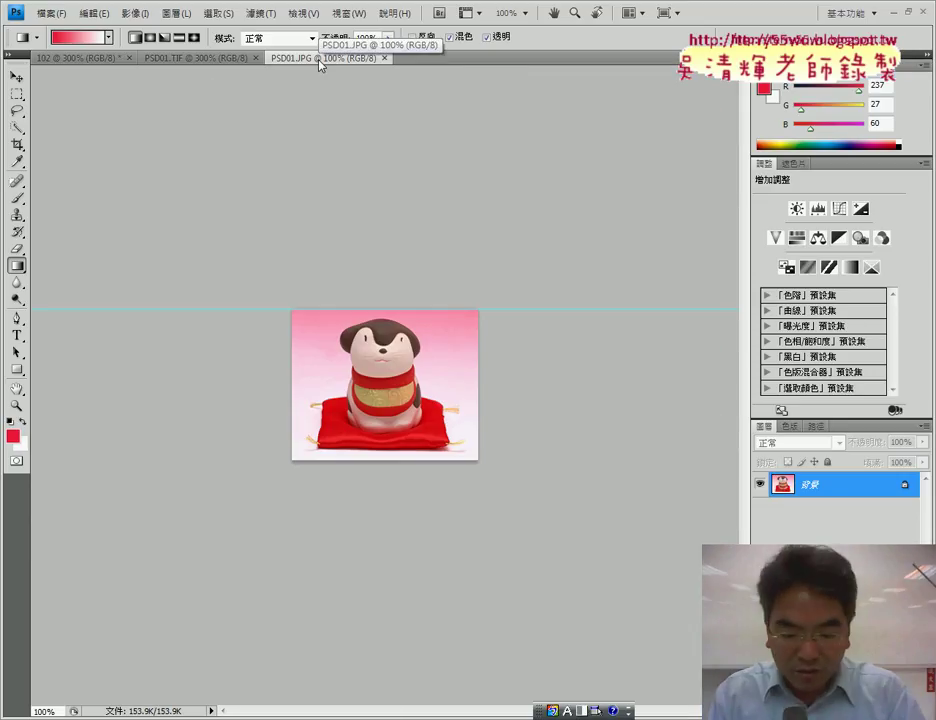
key(ctrl+plus)
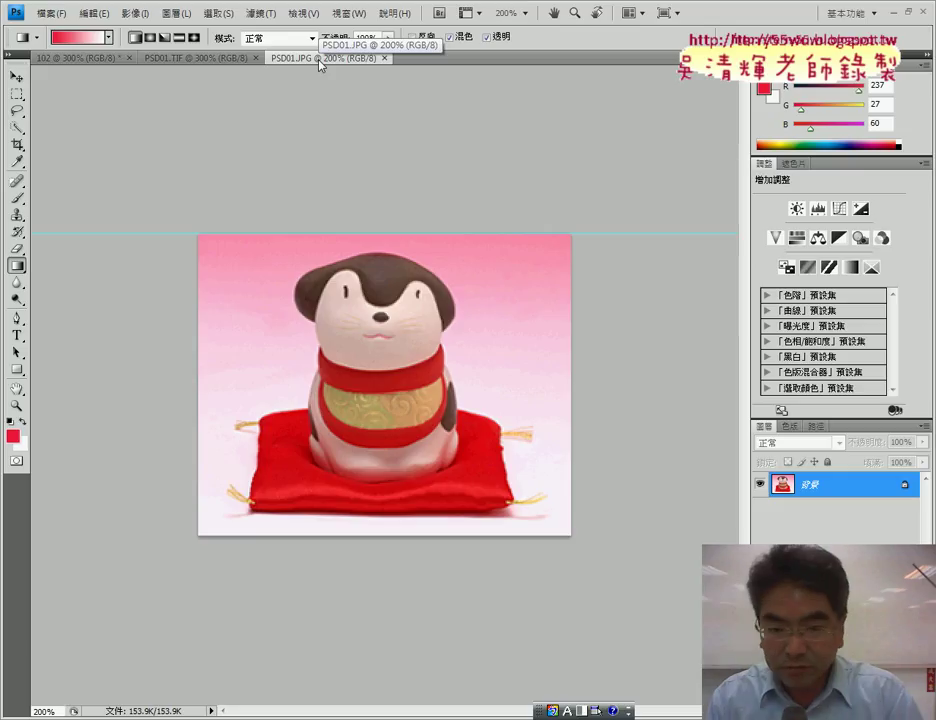
key(ctrl+plus)
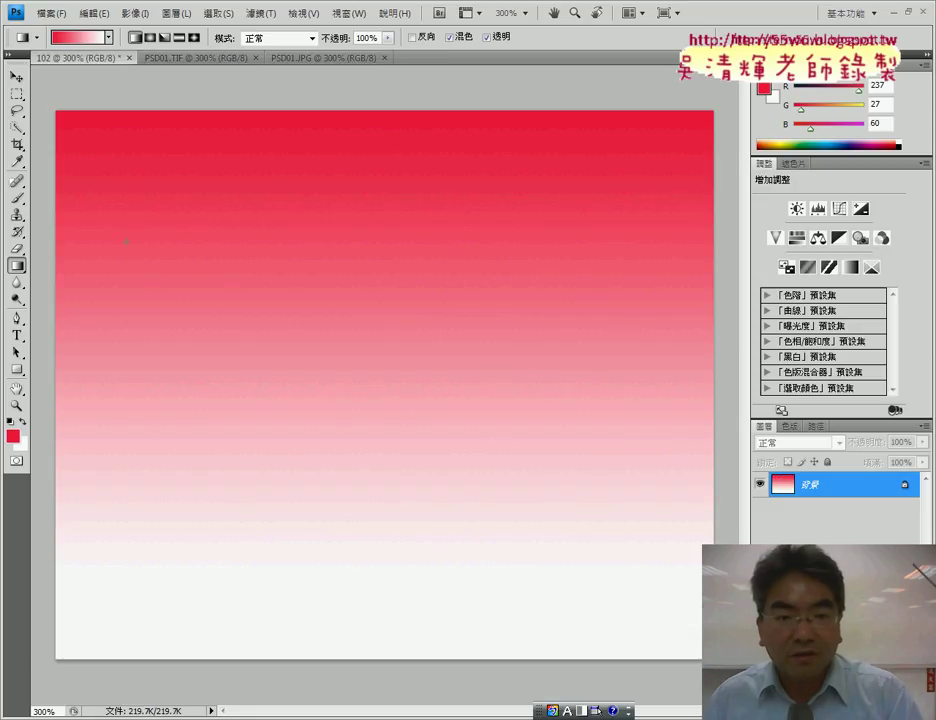
Compare documents 102, PSD01.TIF and PSD01.JPG, ending with 102 in front
click(80, 57)
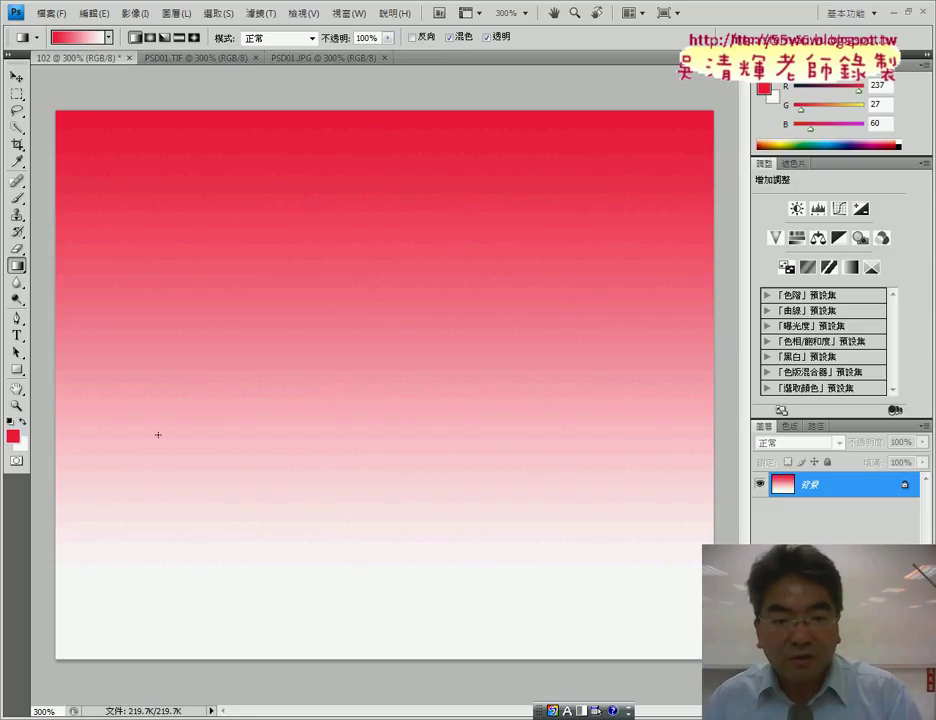
click(185, 57)
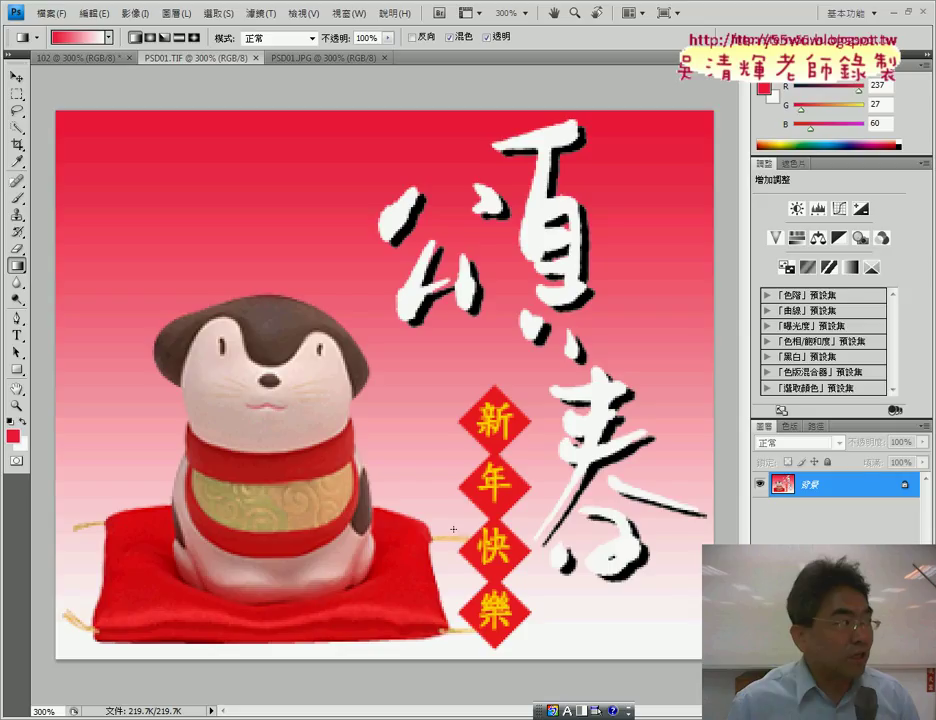
click(323, 59)
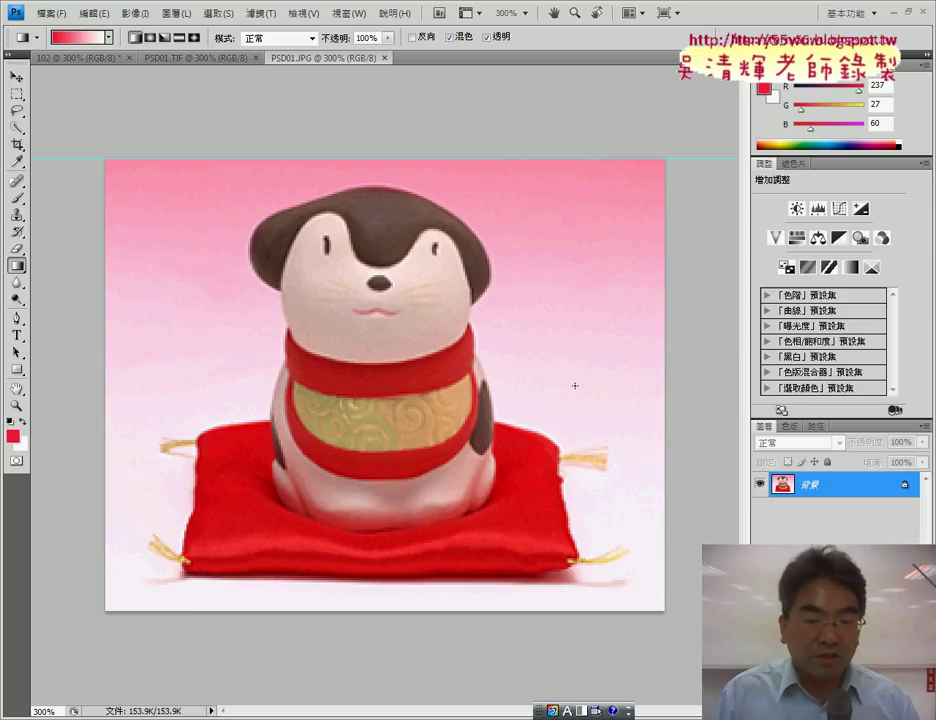
click(85, 58)
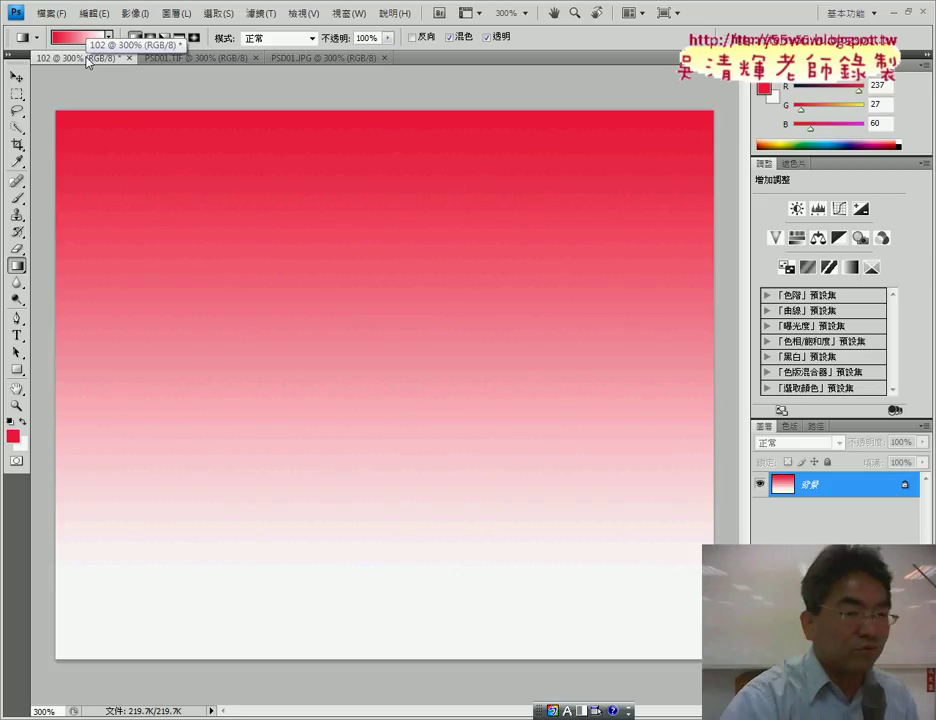